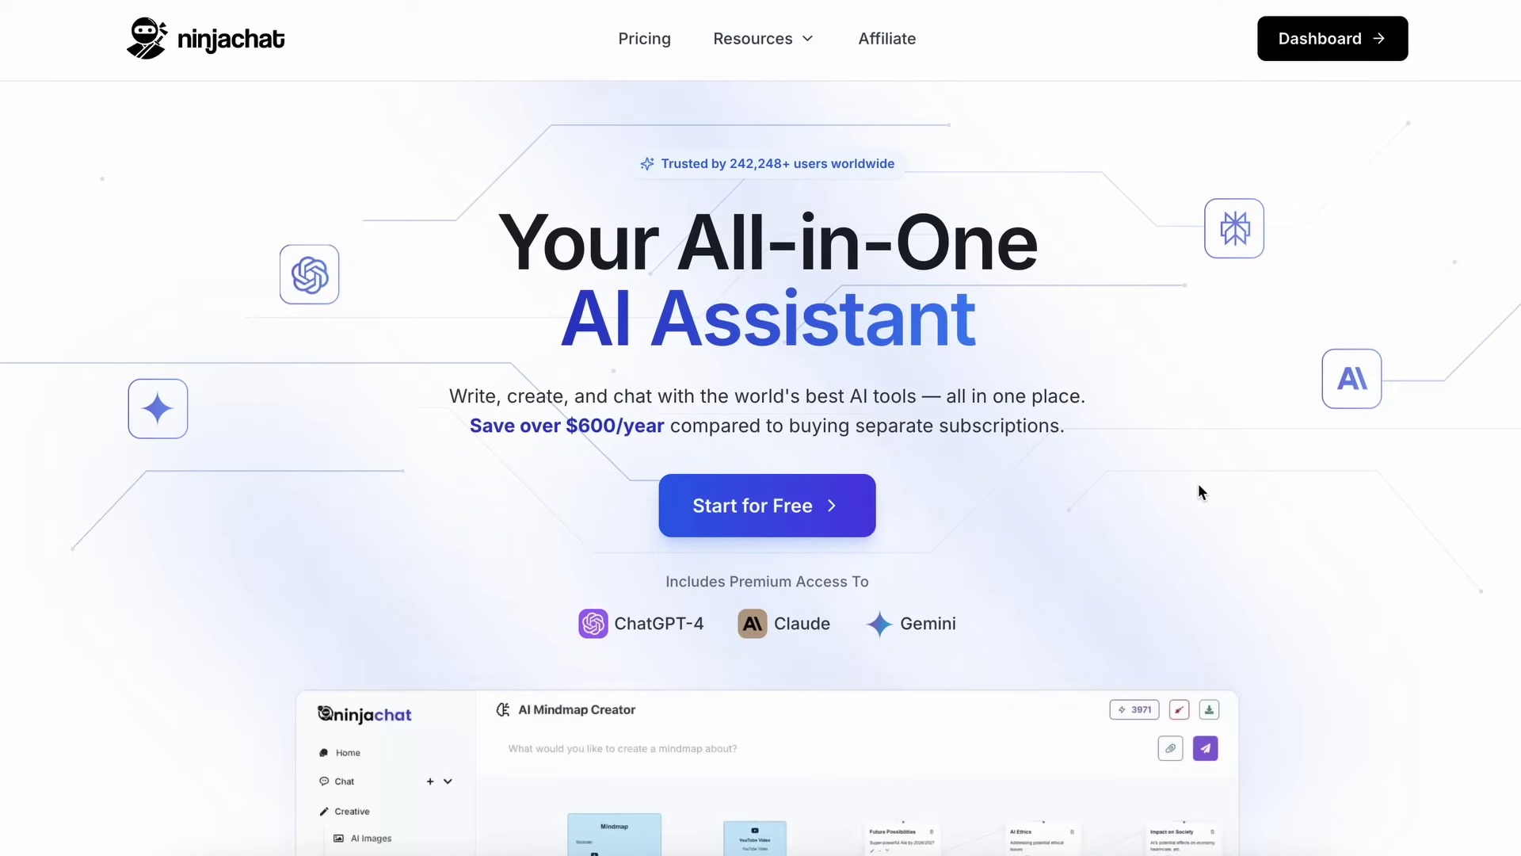
# Highlight the 'Save over $600/year' savings line in the landing page hero.
pyautogui.scroll(-2, 1296, 527)
pyautogui.scroll(-3, 1296, 529)
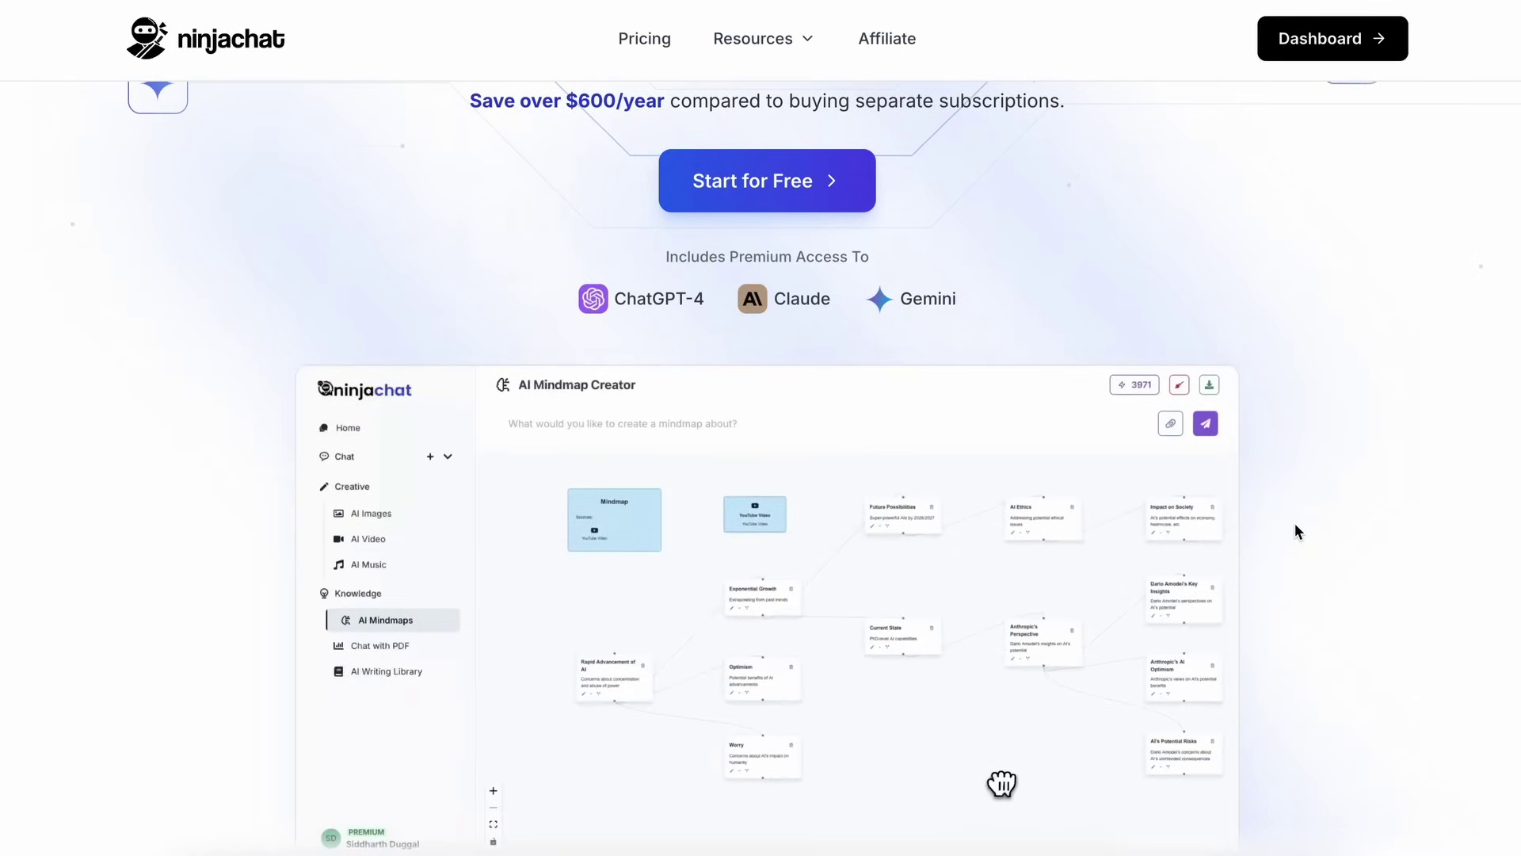
pyautogui.scroll(-3, 1296, 529)
pyautogui.scroll(6, 1295, 531)
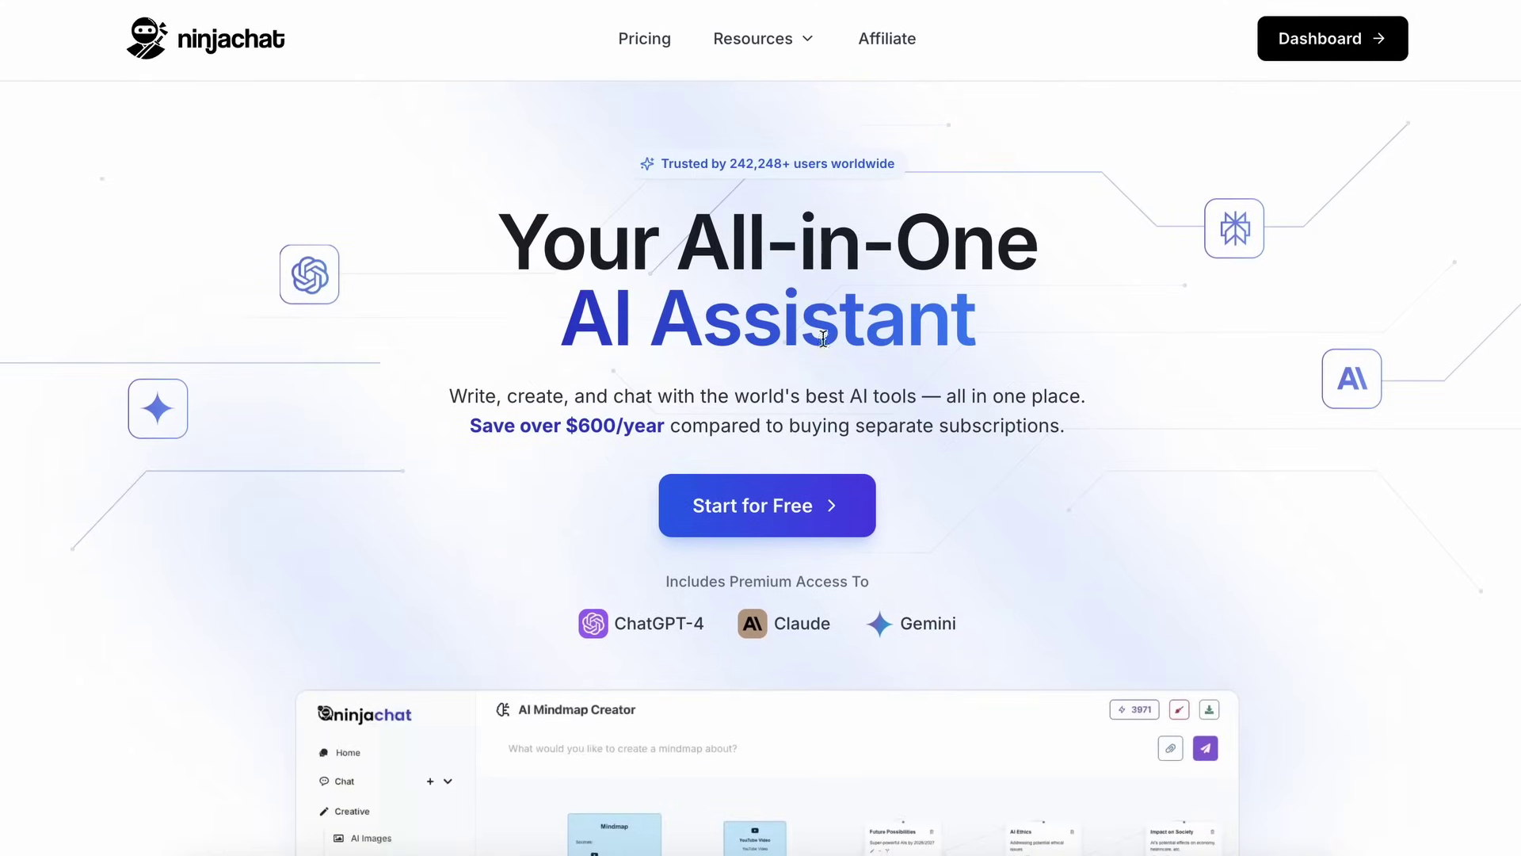
pyautogui.moveTo(470, 425)
pyautogui.mouseDown()
pyautogui.moveTo(1060, 431)
pyautogui.moveTo(942, 394)
pyautogui.mouseUp()
pyautogui.click(959, 418)
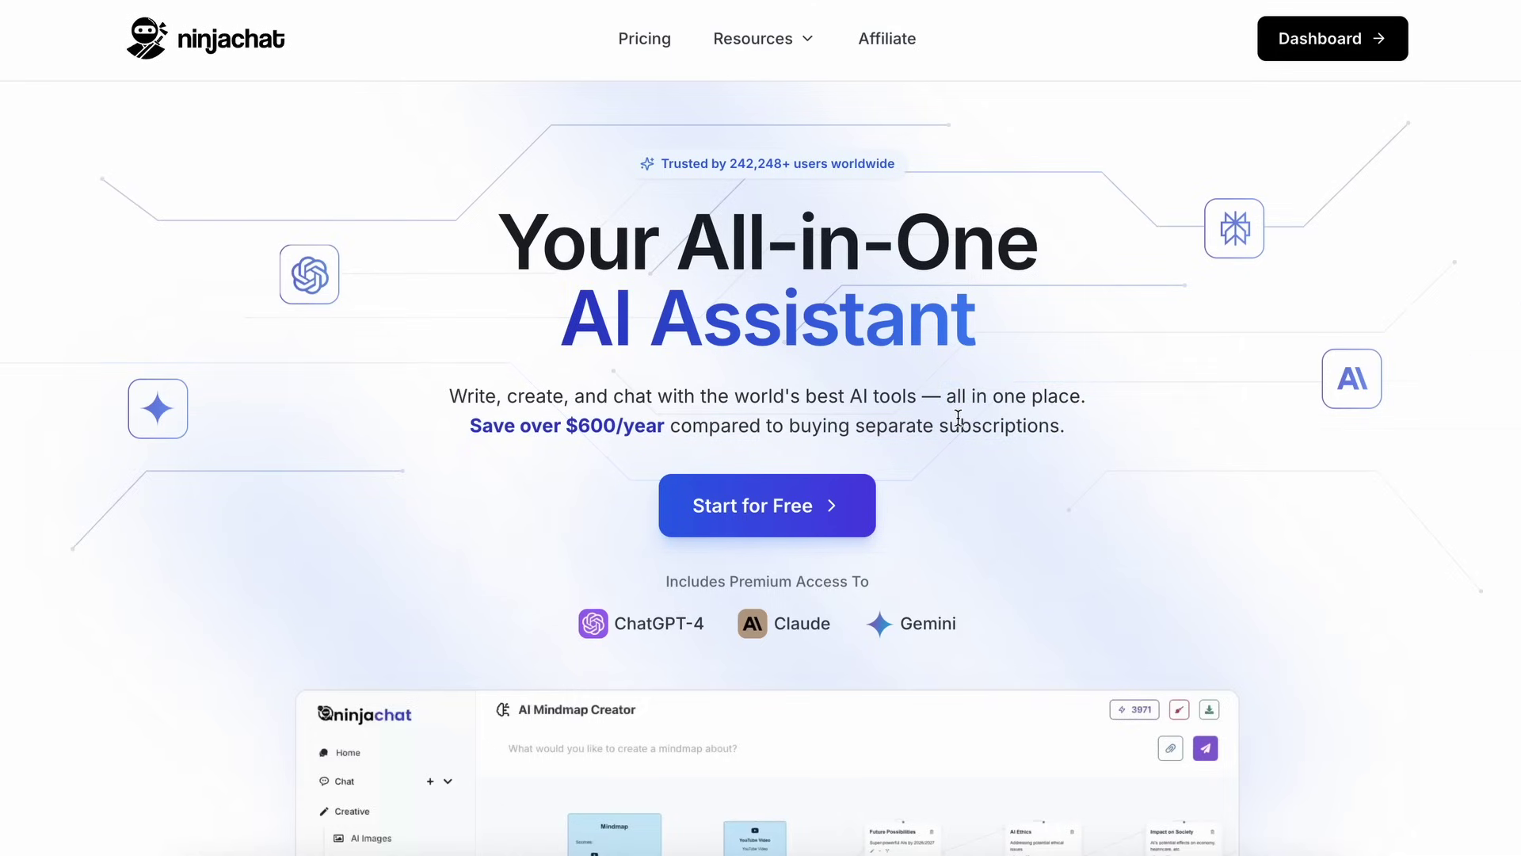
# Scroll past the mindmap preview to the $100/mo separately versus $18/mo comparison.
pyautogui.scroll(-2, 958, 417)
pyautogui.scroll(-1, 958, 418)
pyautogui.scroll(-5, 958, 418)
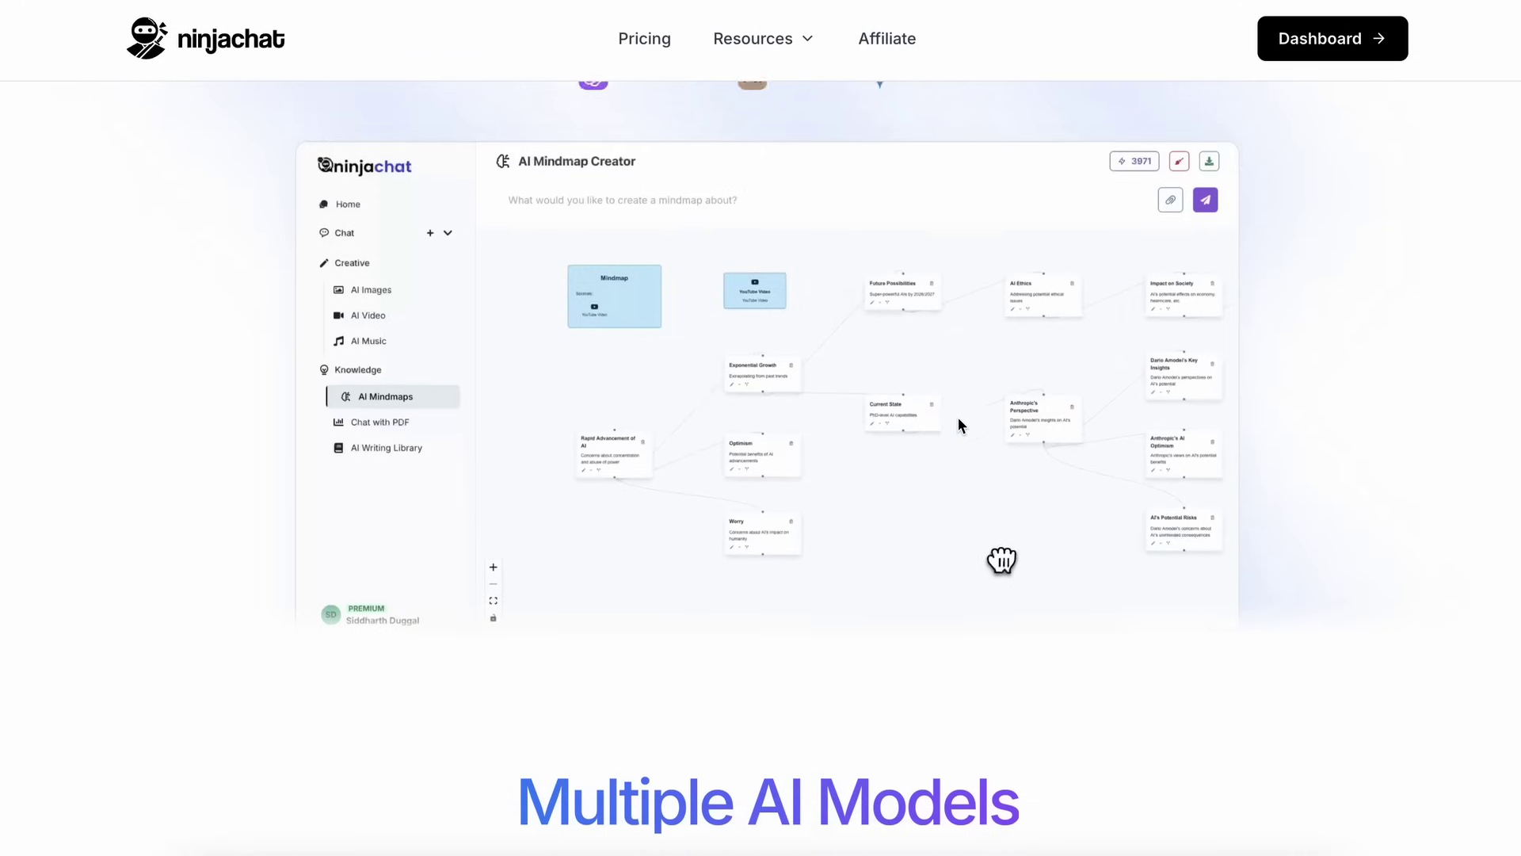
pyautogui.scroll(-2, 958, 418)
pyautogui.scroll(-3, 958, 419)
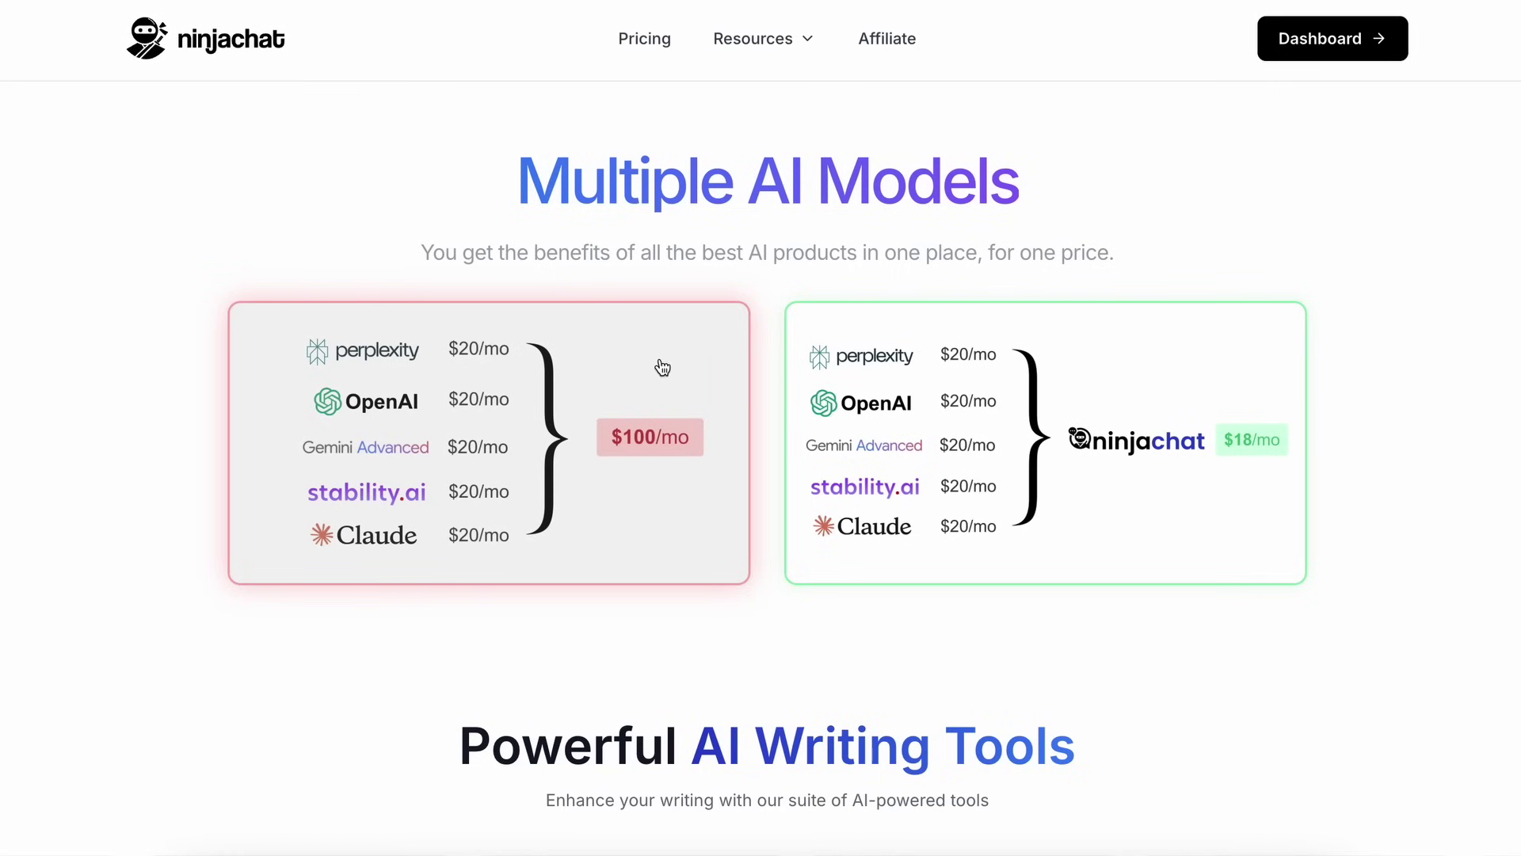
# Scroll past the AI Writing Tools cards to Endless Possibilities, showing Chat with a PDF.
pyautogui.scroll(1, 1090, 373)
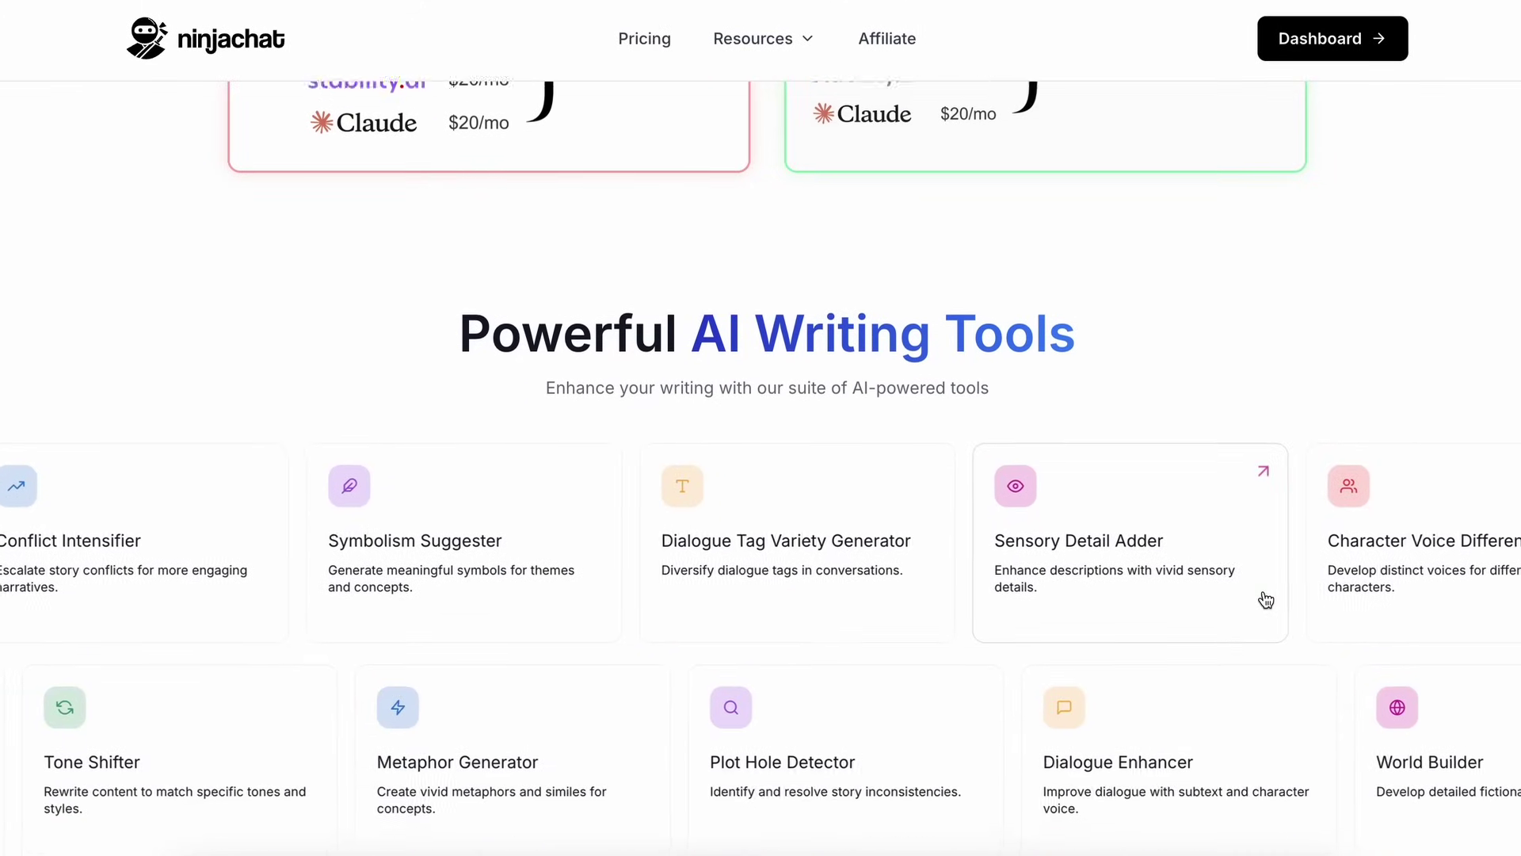
pyautogui.scroll(-3, 1265, 600)
pyautogui.scroll(-3, 1266, 600)
# Scroll to the feature cards and highlight the AI Image Generator heading and description.
pyautogui.scroll(-2, 1265, 599)
pyautogui.scroll(-2, 1265, 598)
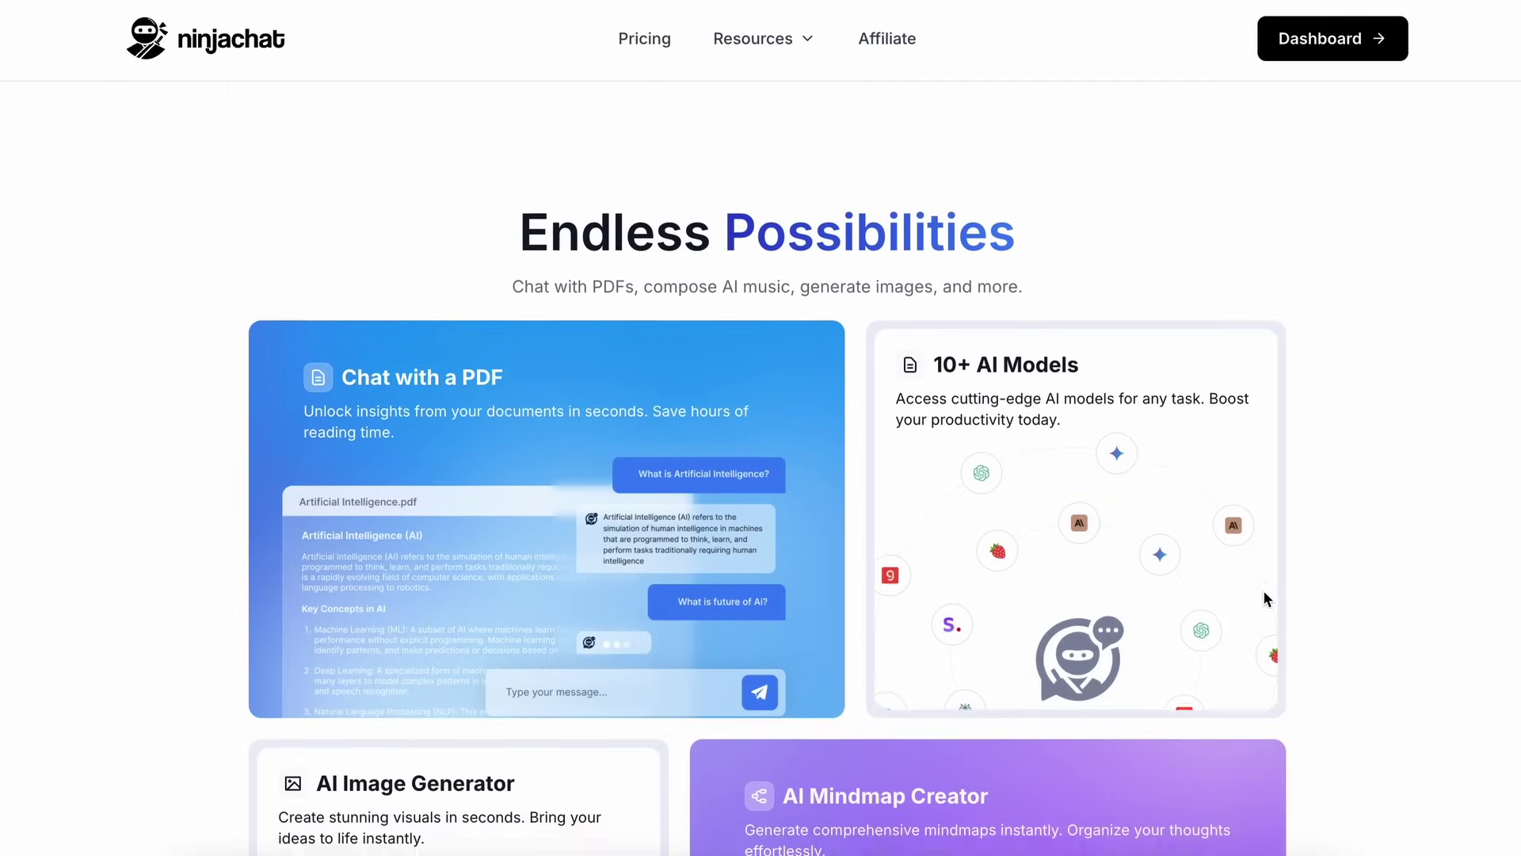
pyautogui.scroll(-2, 1263, 590)
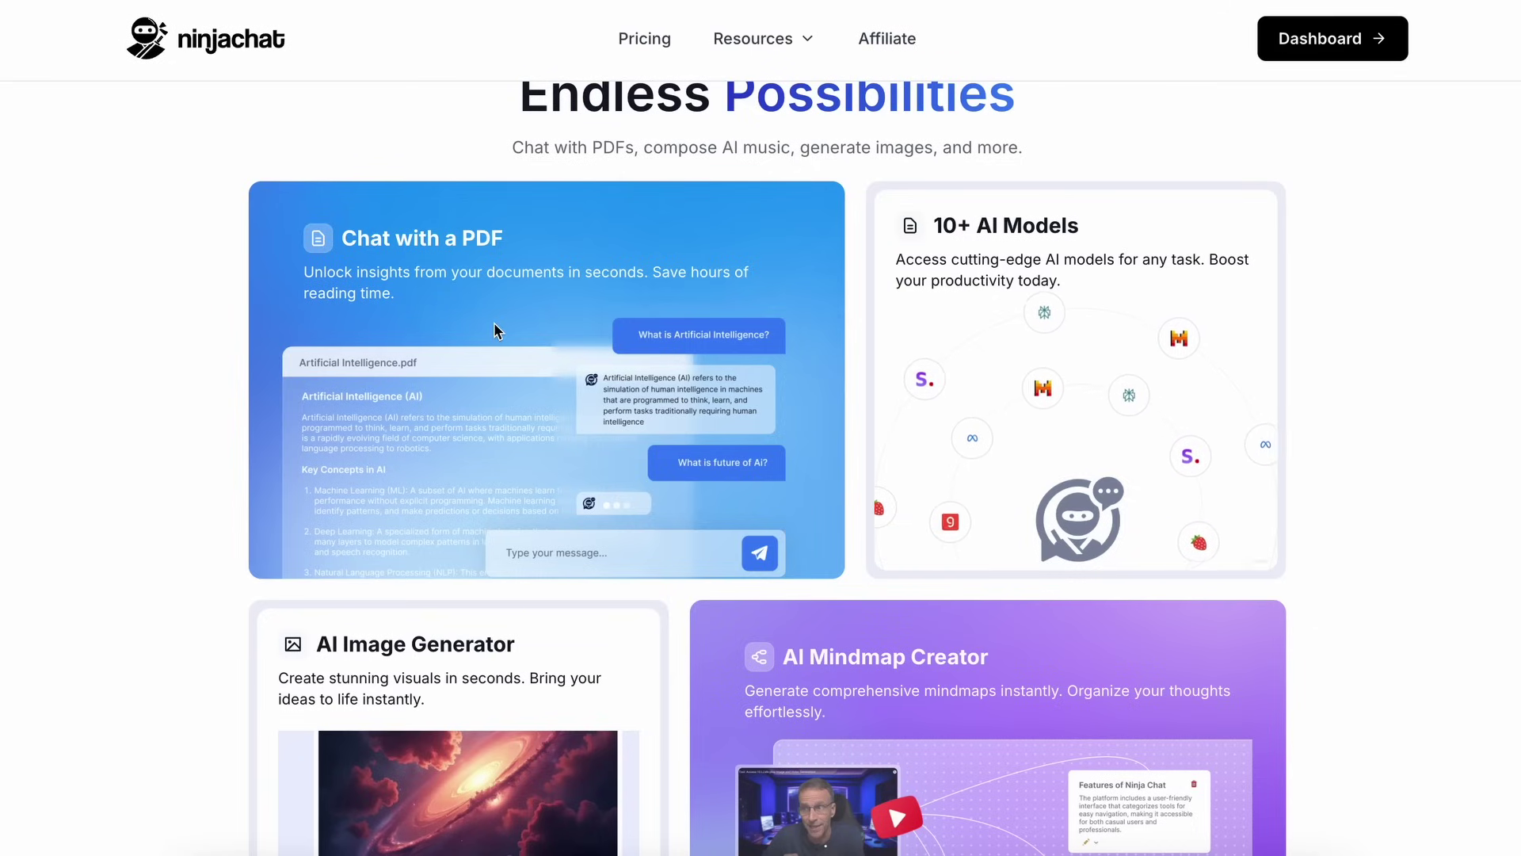
pyautogui.scroll(-1, 557, 372)
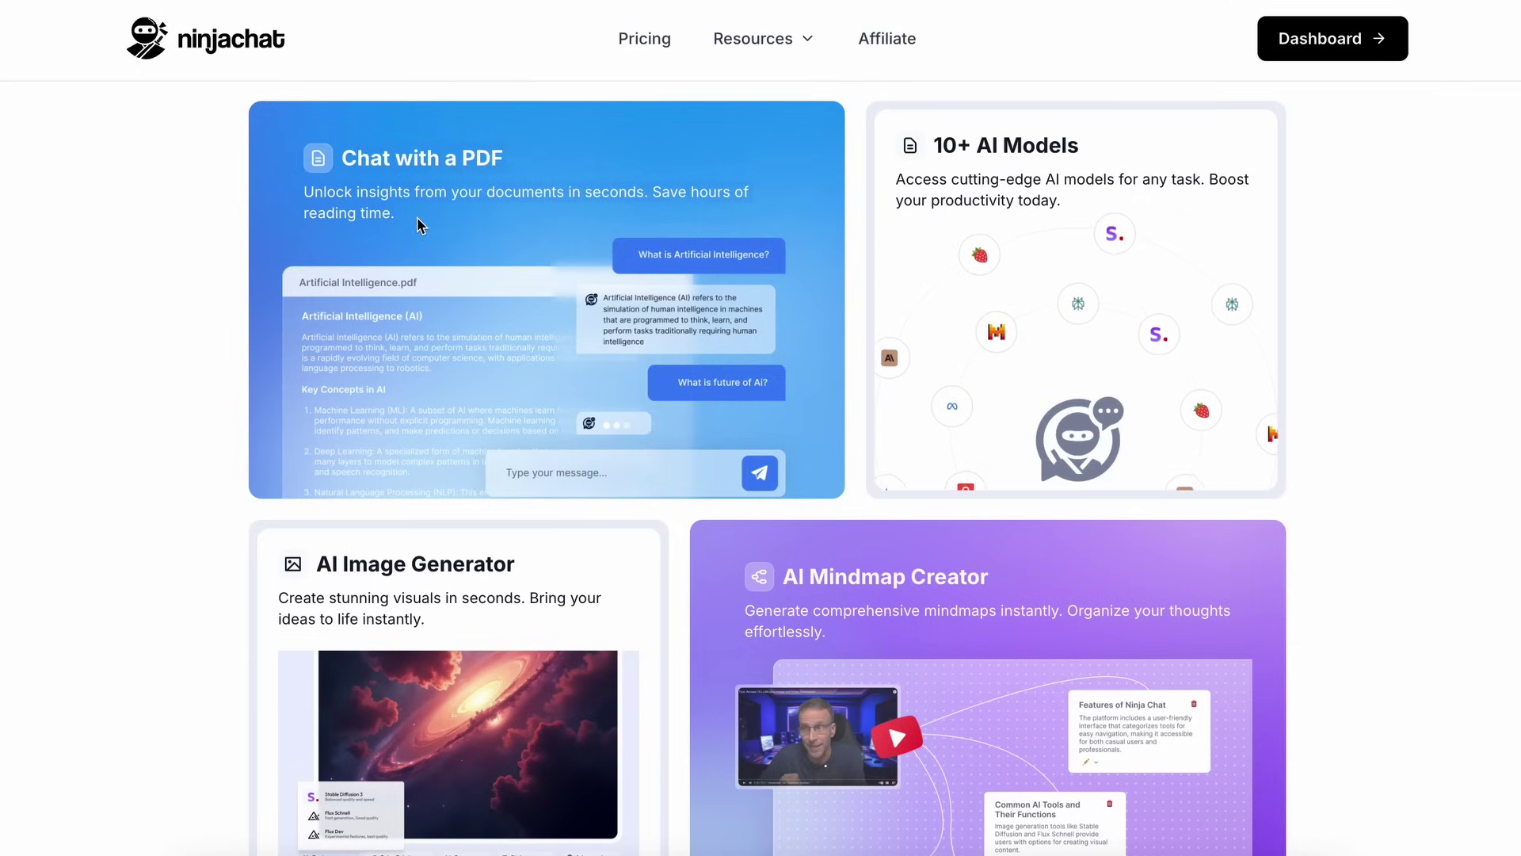
pyautogui.scroll(-5, 417, 217)
pyautogui.moveTo(316, 224); pyautogui.dragTo(473, 319)
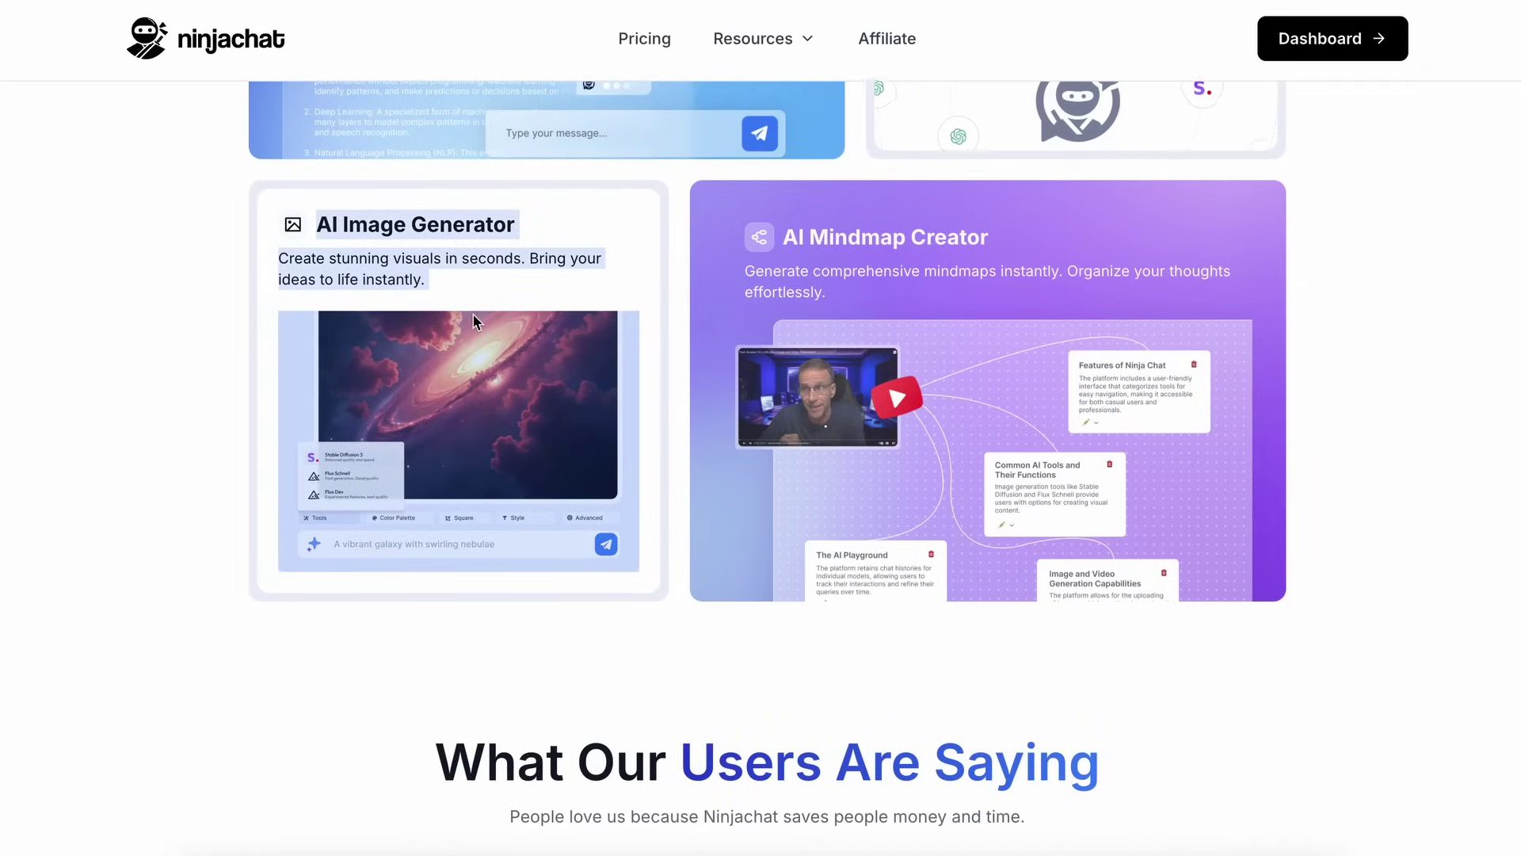
pyautogui.click(474, 319)
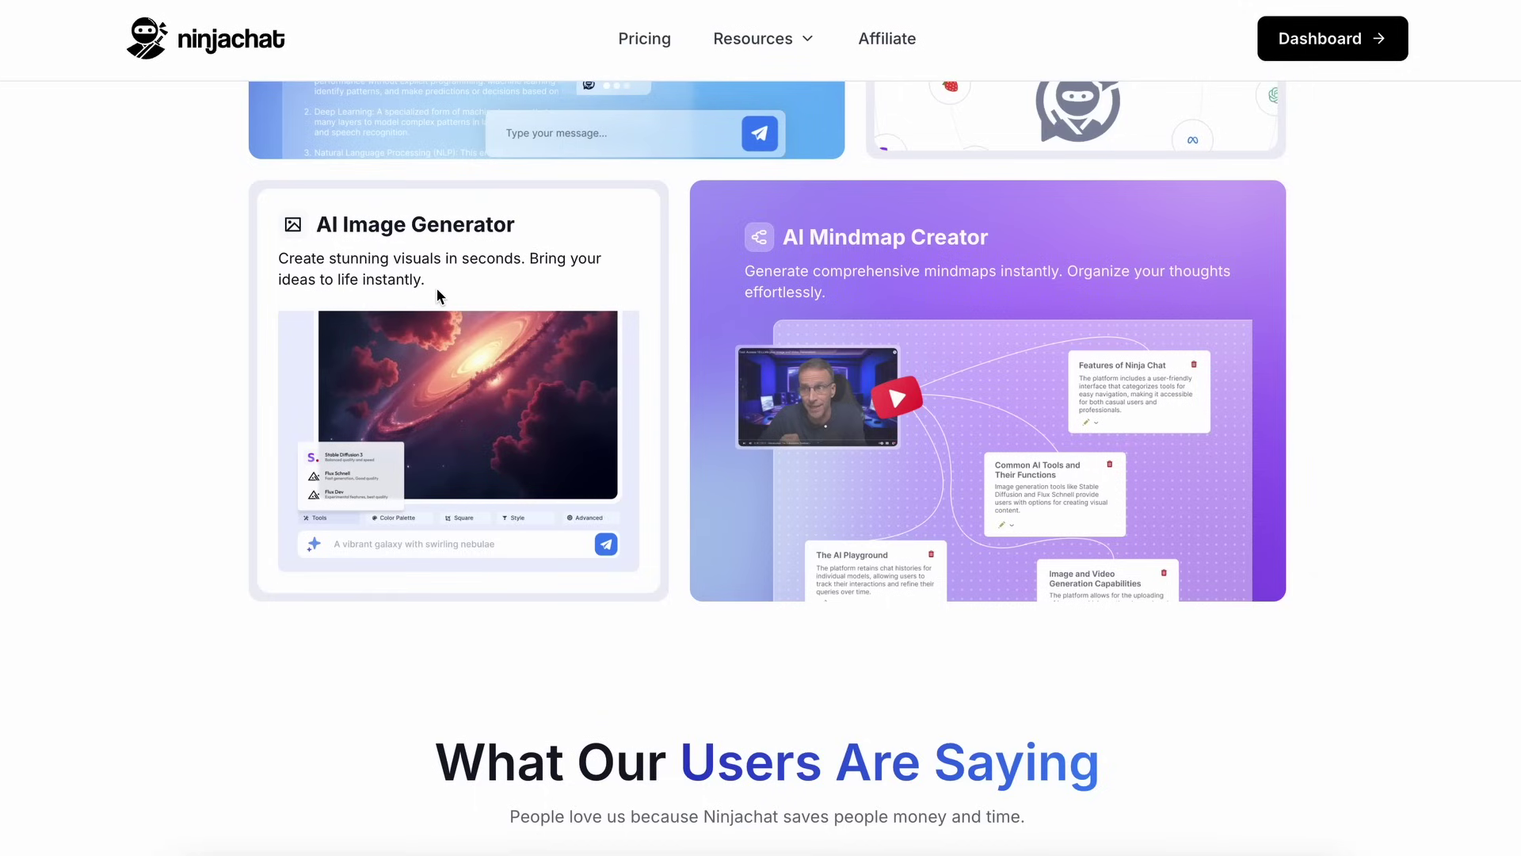
pyautogui.moveTo(431, 277); pyautogui.dragTo(318, 222)
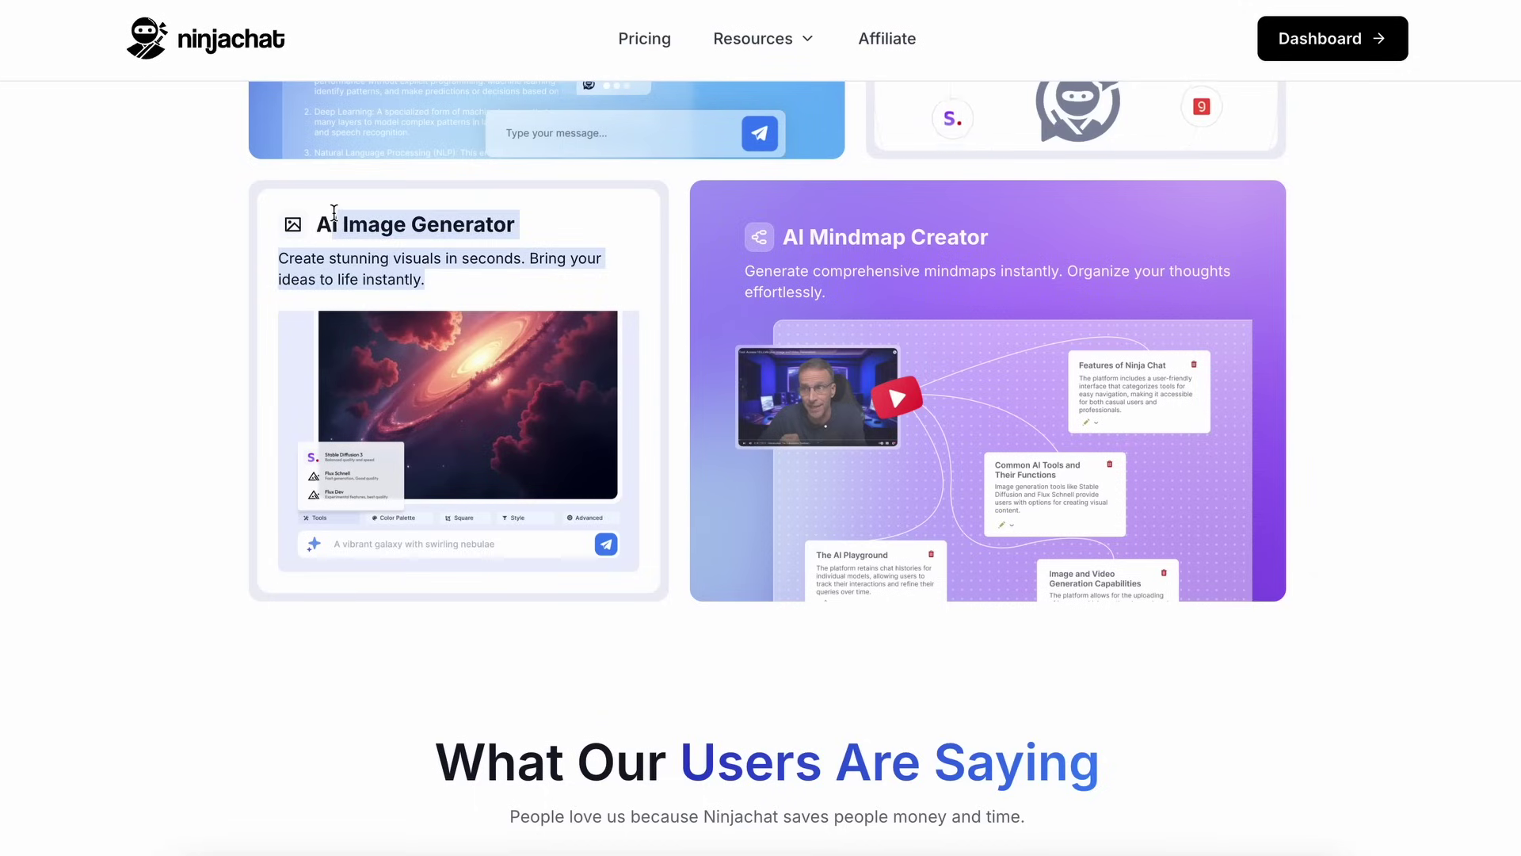
pyautogui.click(396, 228)
# Scroll past the testimonials and advance the workflow examples to later audience cards.
pyautogui.scroll(-3, 420, 247)
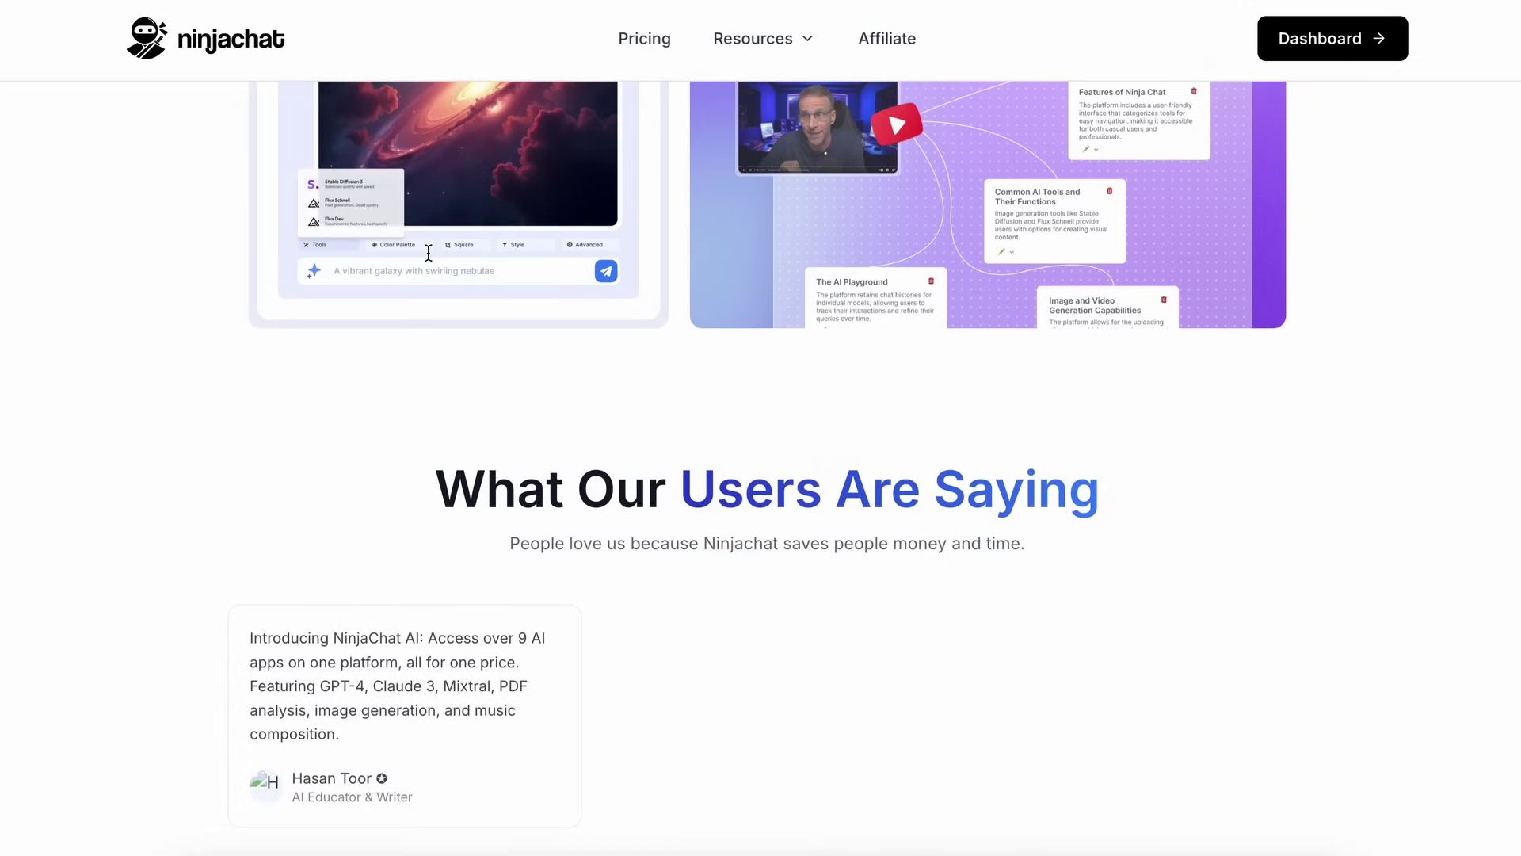
pyautogui.scroll(-5, 432, 274)
pyautogui.scroll(-5, 455, 327)
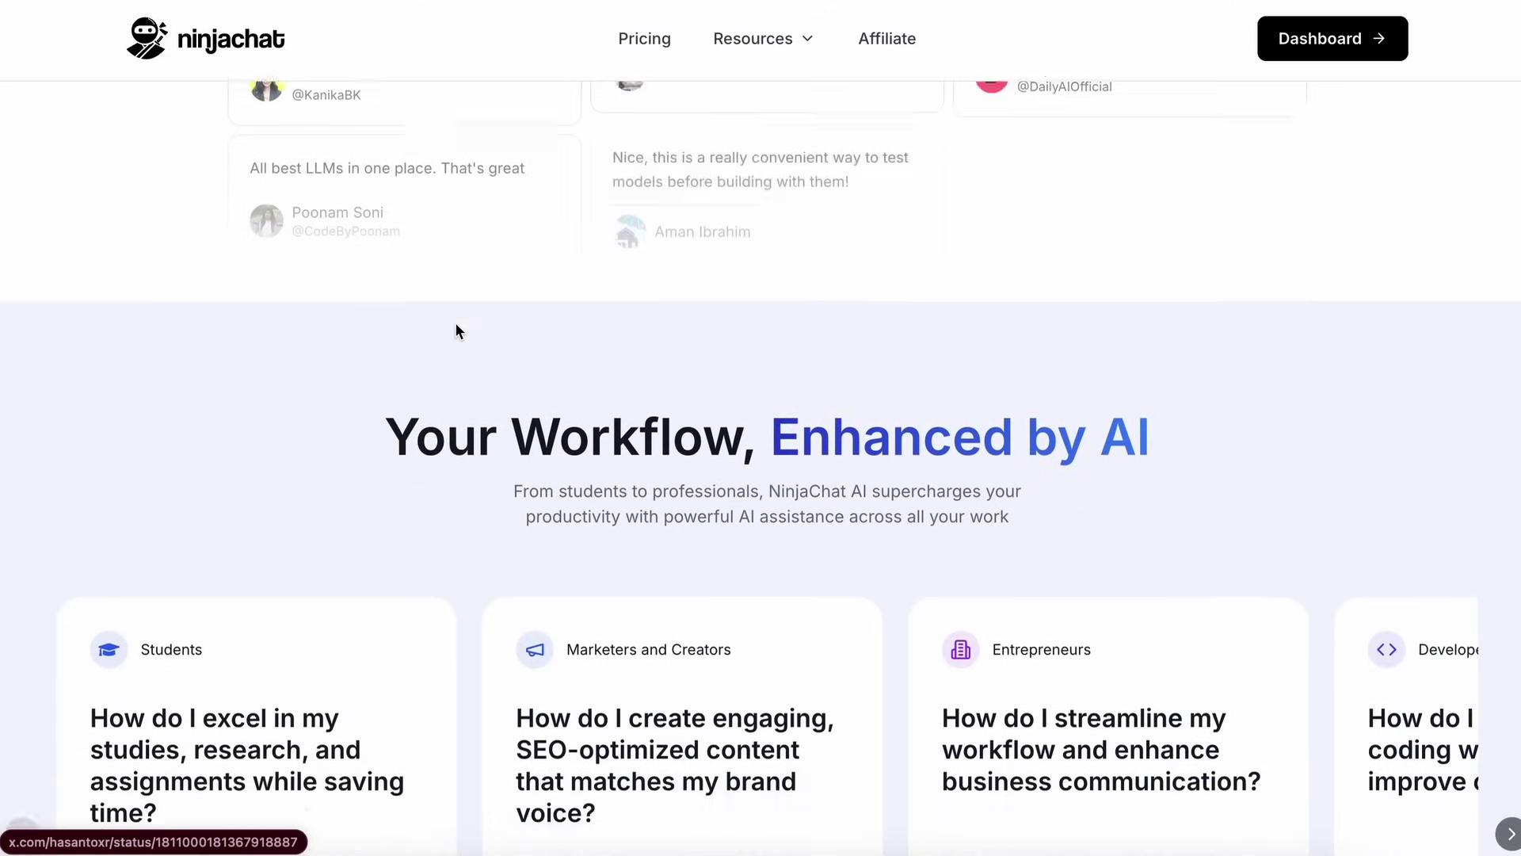
pyautogui.scroll(-5, 455, 326)
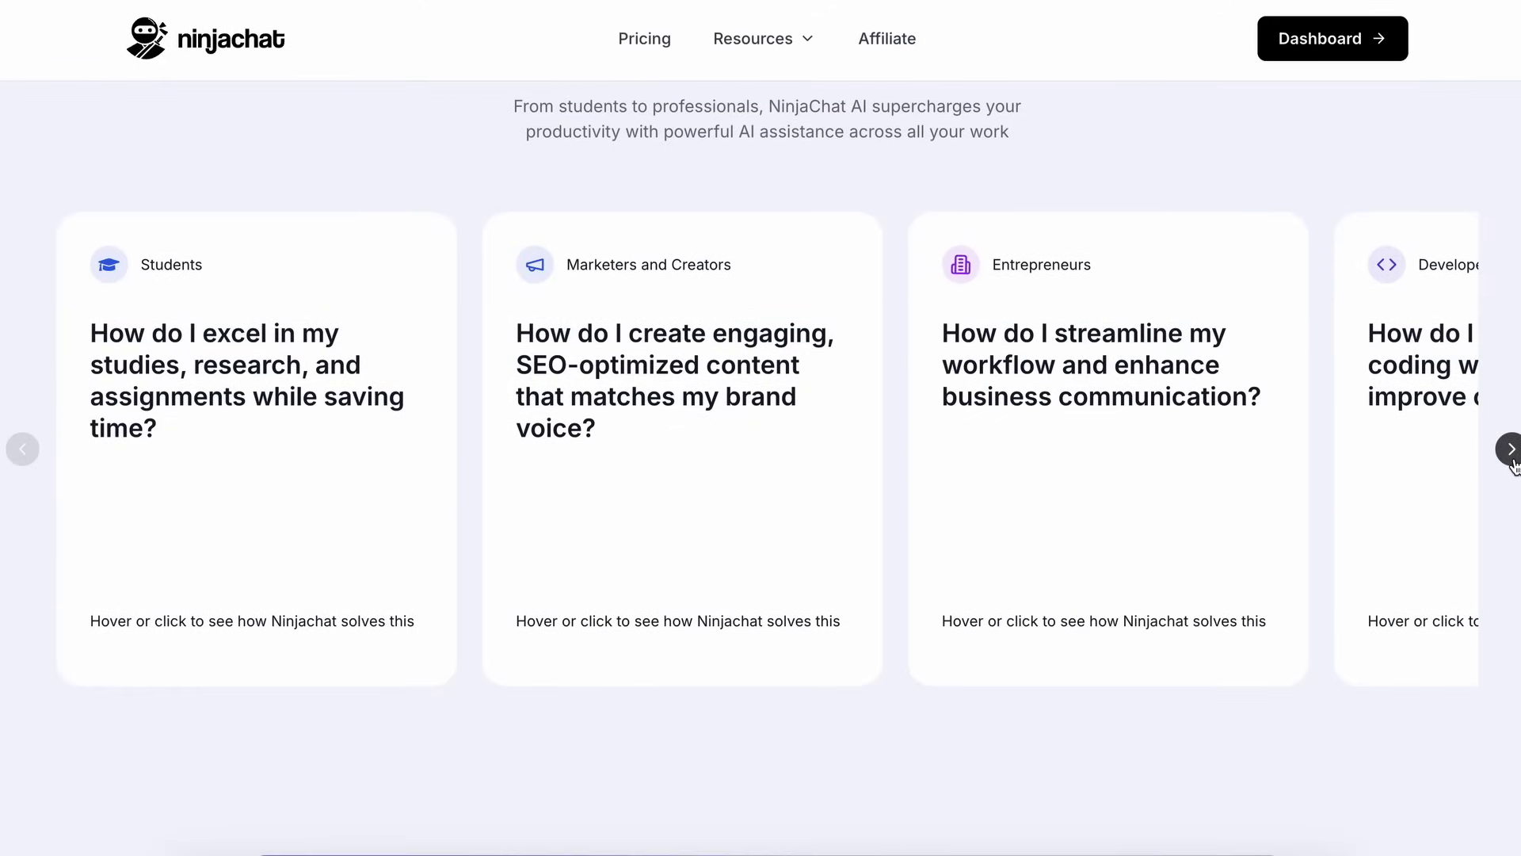
pyautogui.click(1512, 460)
pyautogui.scroll(-5, 1347, 732)
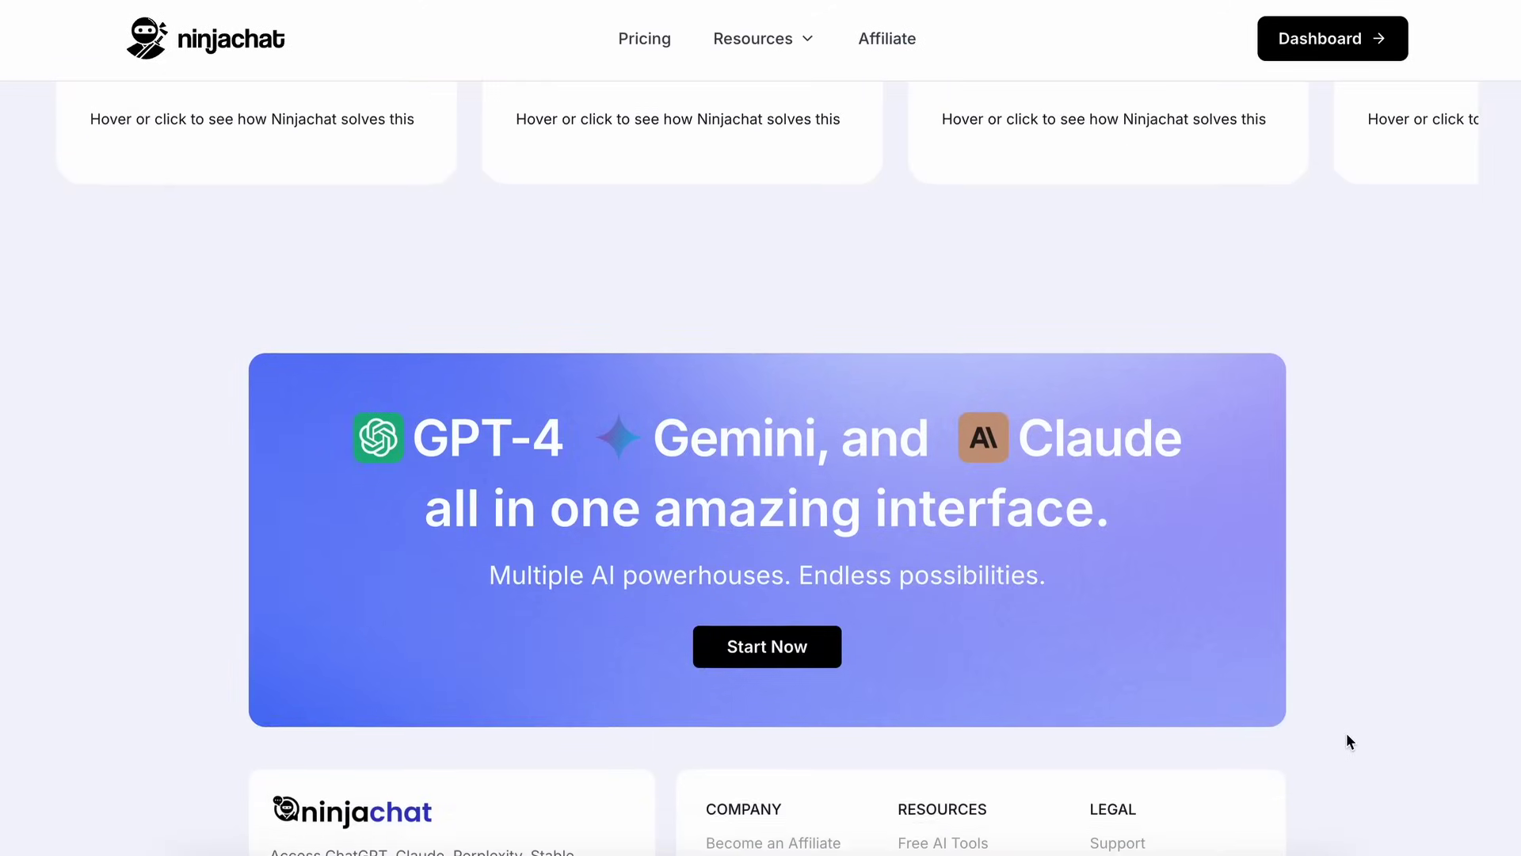
# Scroll back up to the All-in-One AI Assistant hero at the top.
pyautogui.scroll(10, 1347, 734)
pyautogui.scroll(5, 1347, 734)
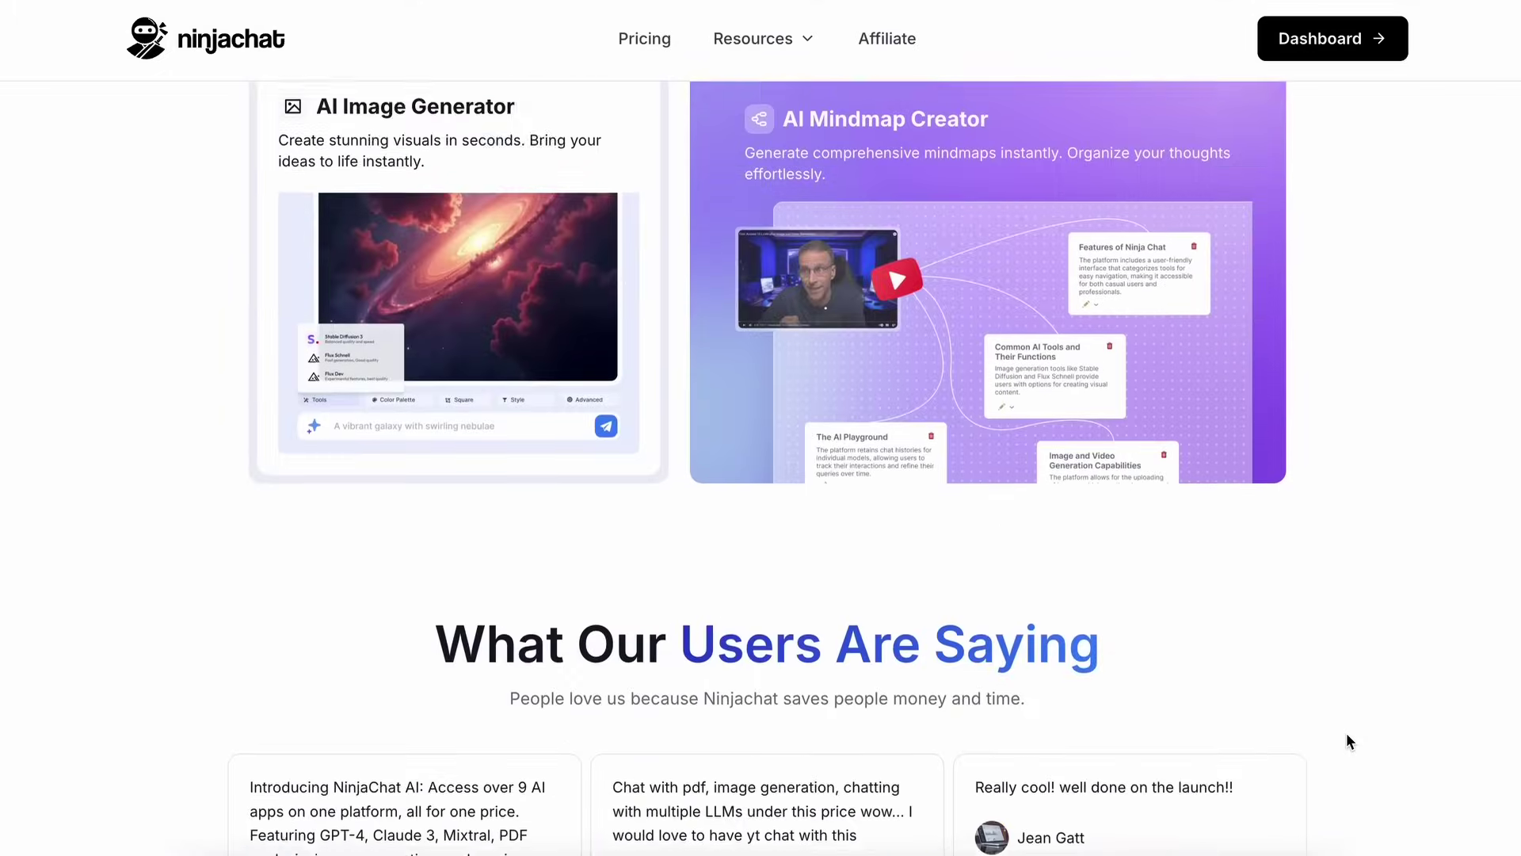
pyautogui.scroll(10, 1347, 732)
pyautogui.scroll(10, 1347, 737)
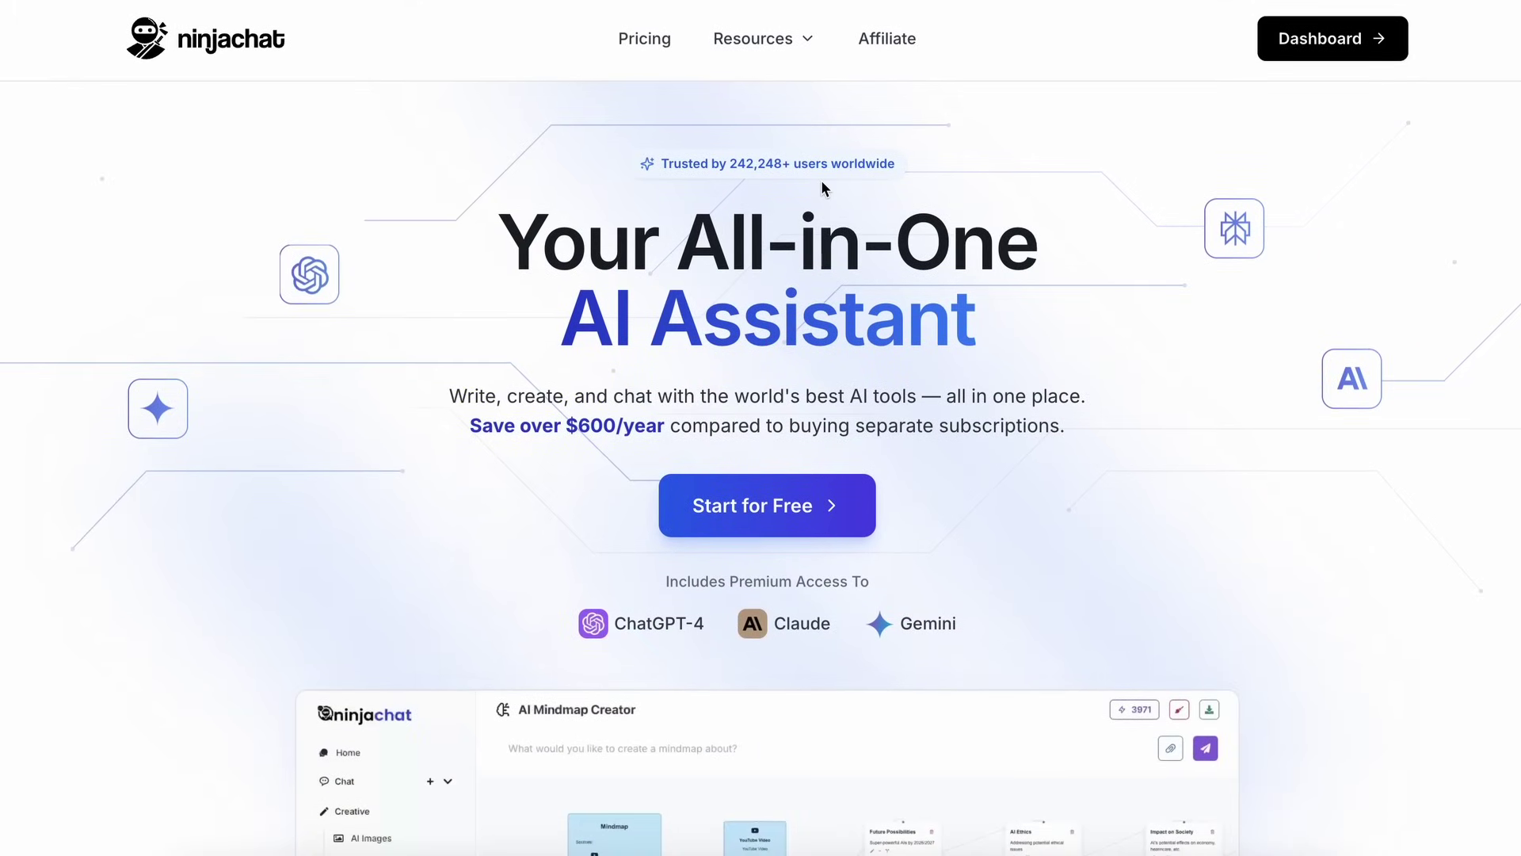
# Open the pricing page with monthly billing: Starter $11, Pro $24, Expert $36.
pyautogui.click(644, 42)
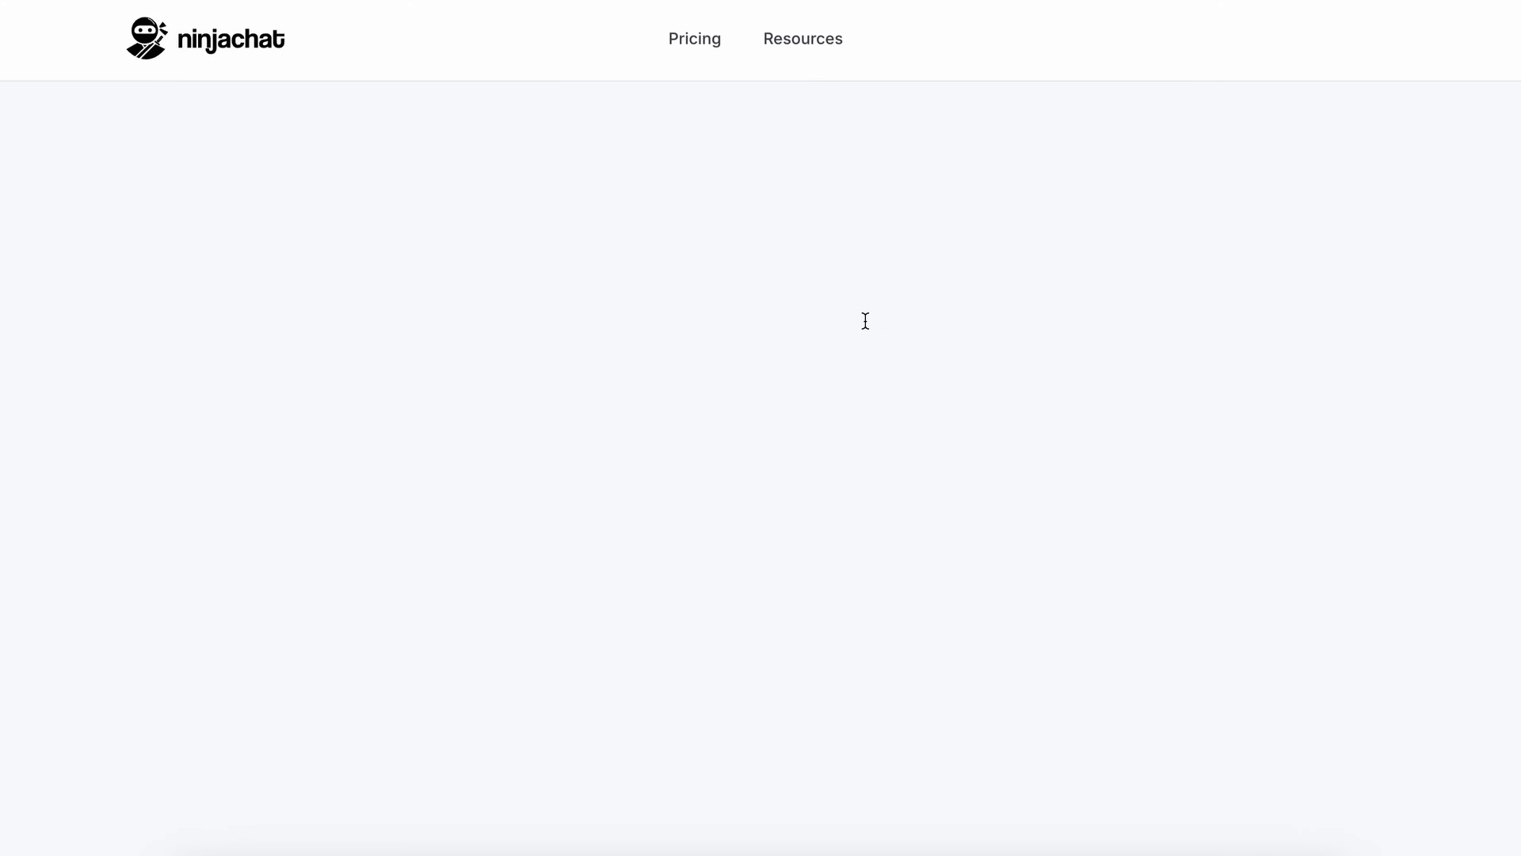
pyautogui.scroll(-3, 865, 319)
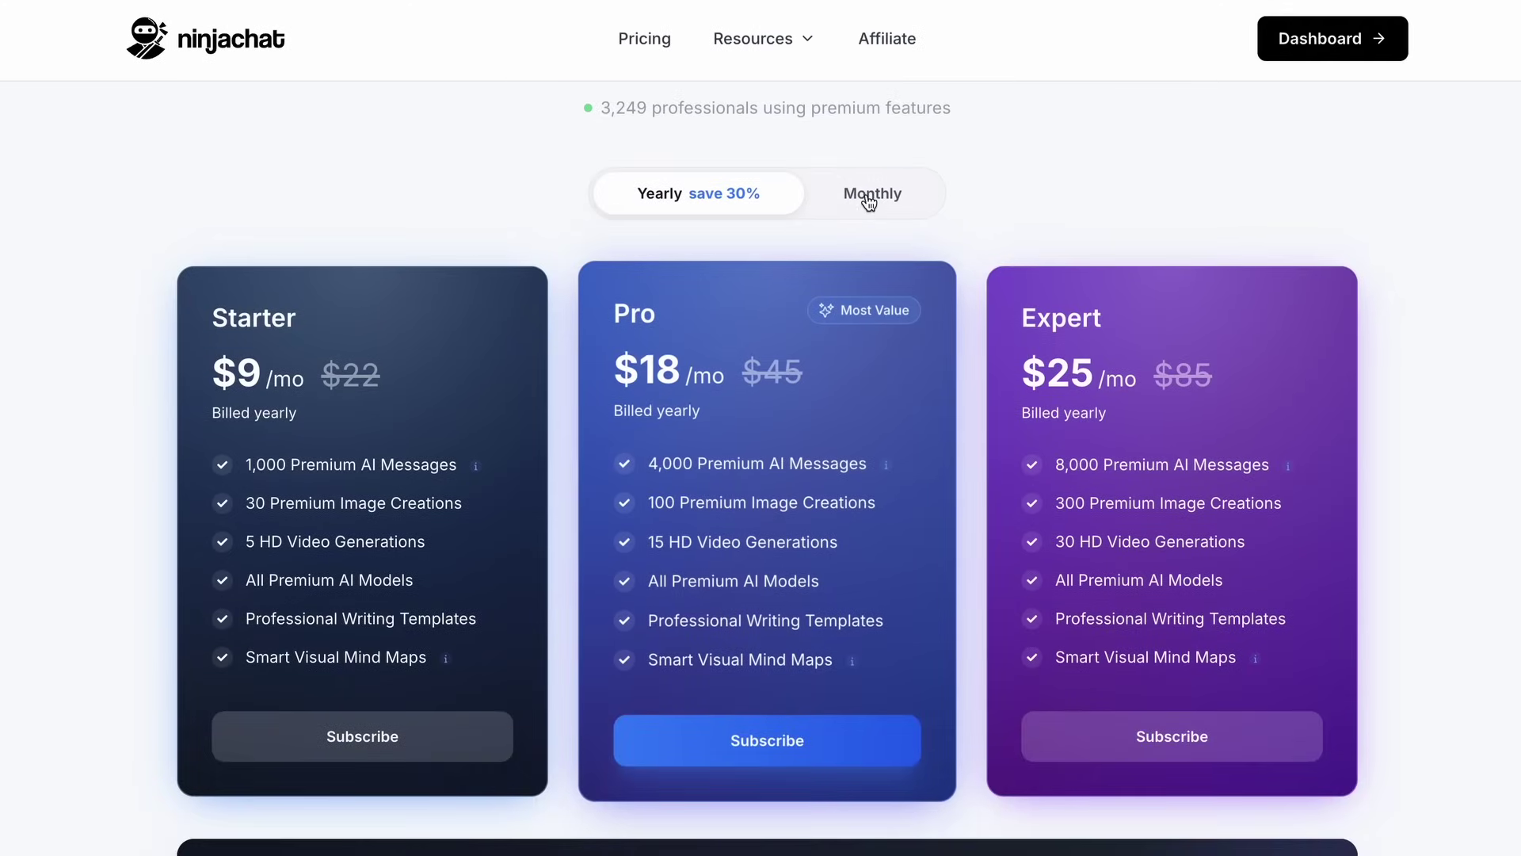
pyautogui.click(872, 195)
# Highlight the 1,000 AI messages, 30 image creations and 5 HD video features.
pyautogui.moveTo(247, 463); pyautogui.dragTo(452, 453)
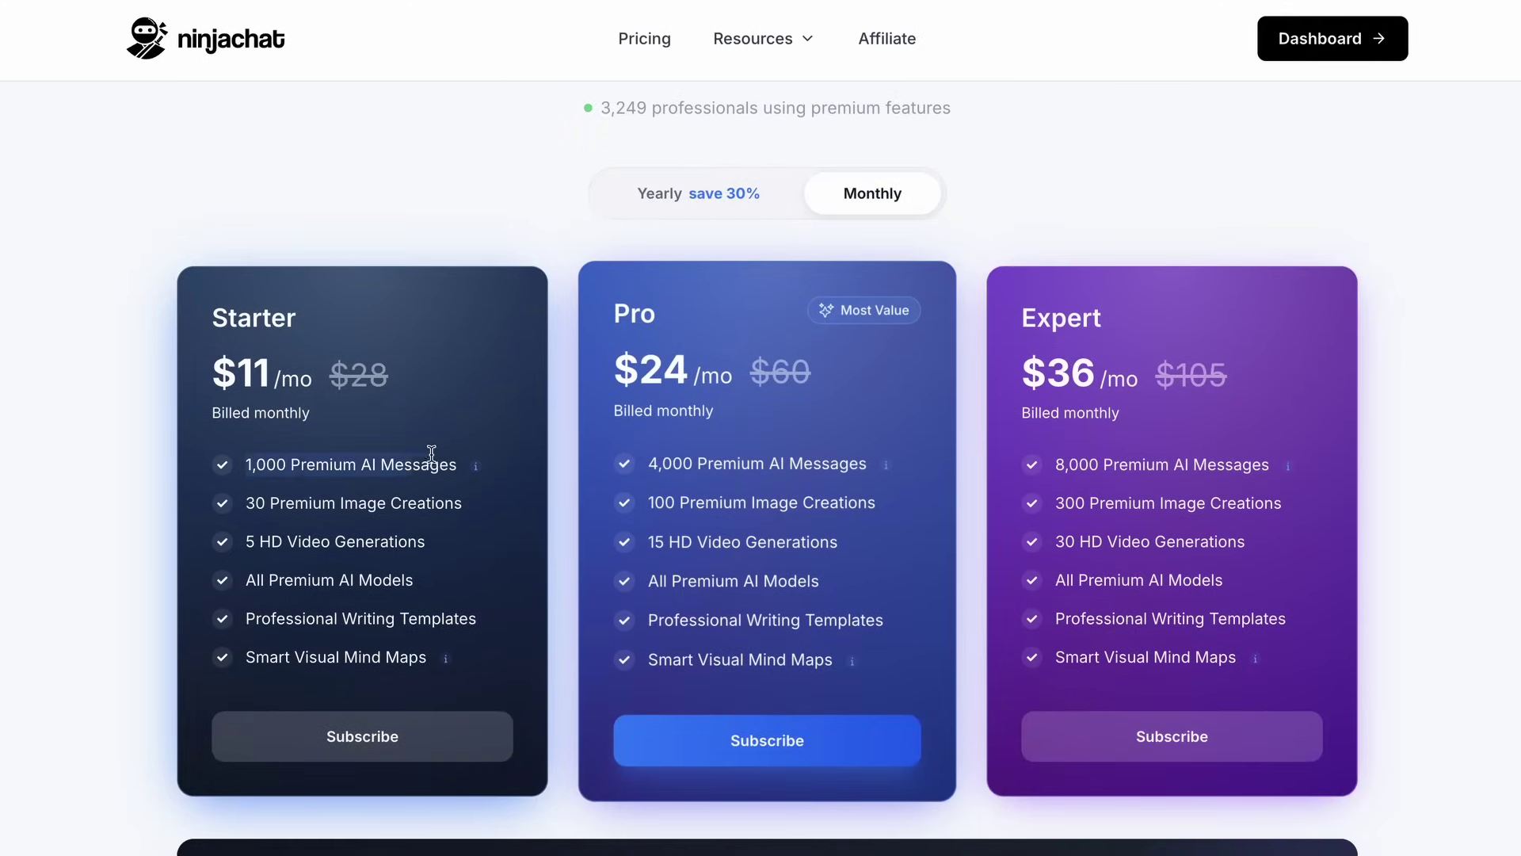
pyautogui.moveTo(481, 510); pyautogui.dragTo(248, 518)
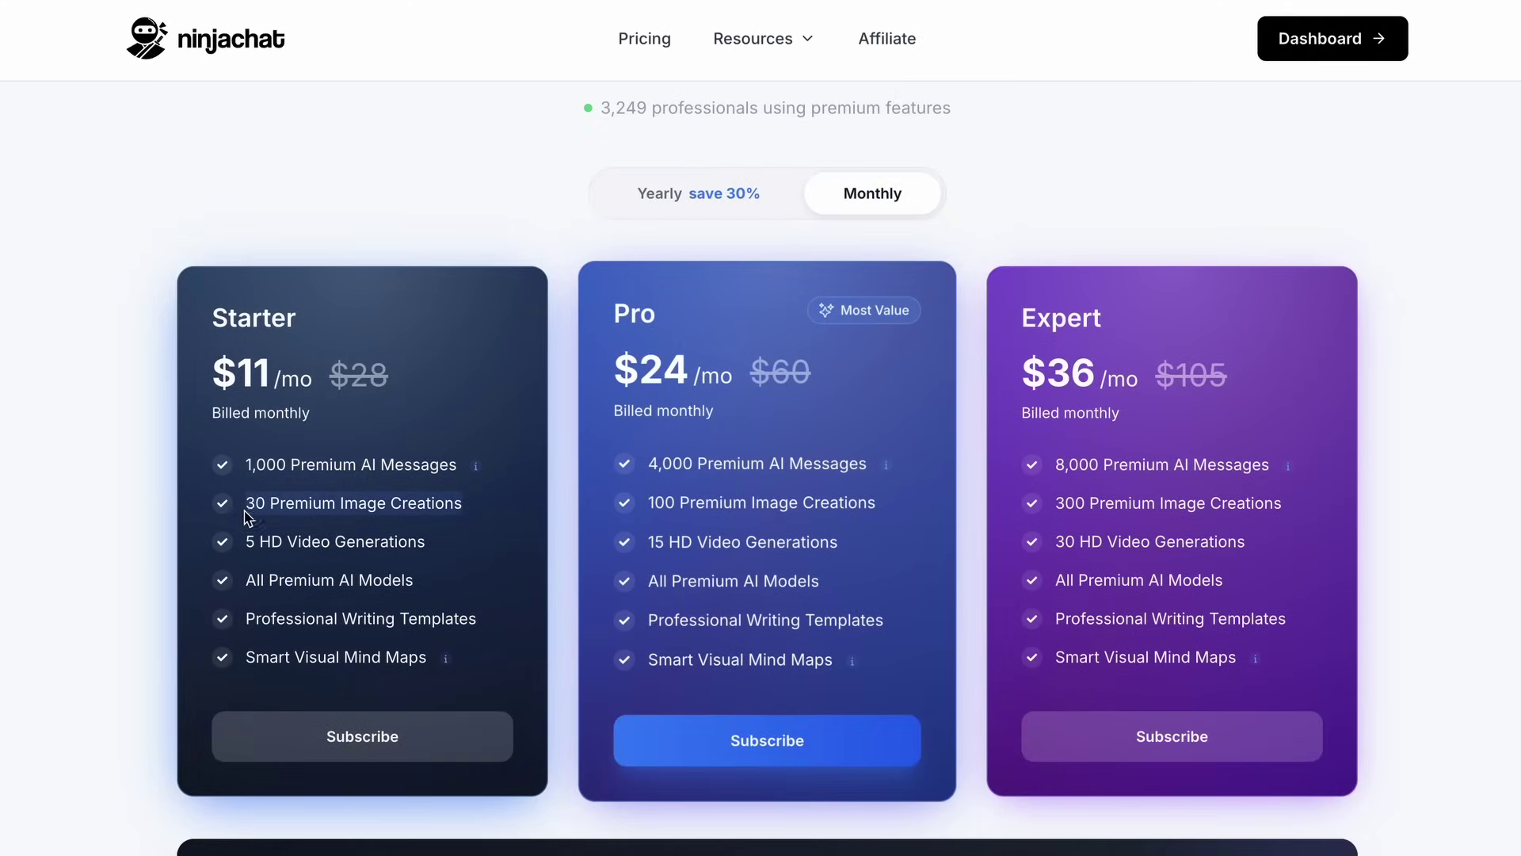
pyautogui.moveTo(442, 550); pyautogui.dragTo(237, 545)
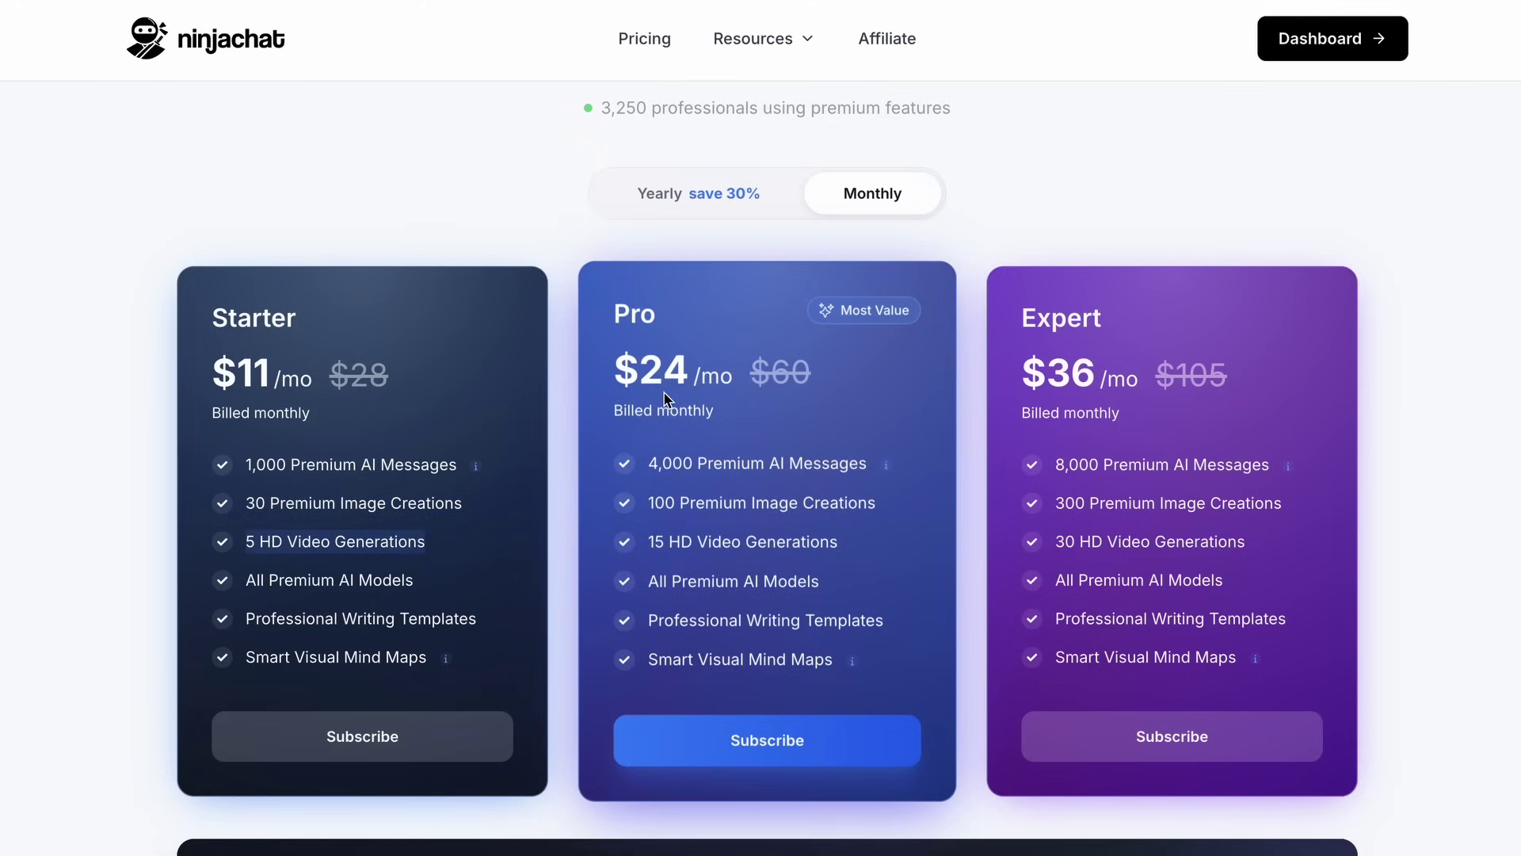
pyautogui.click(735, 386)
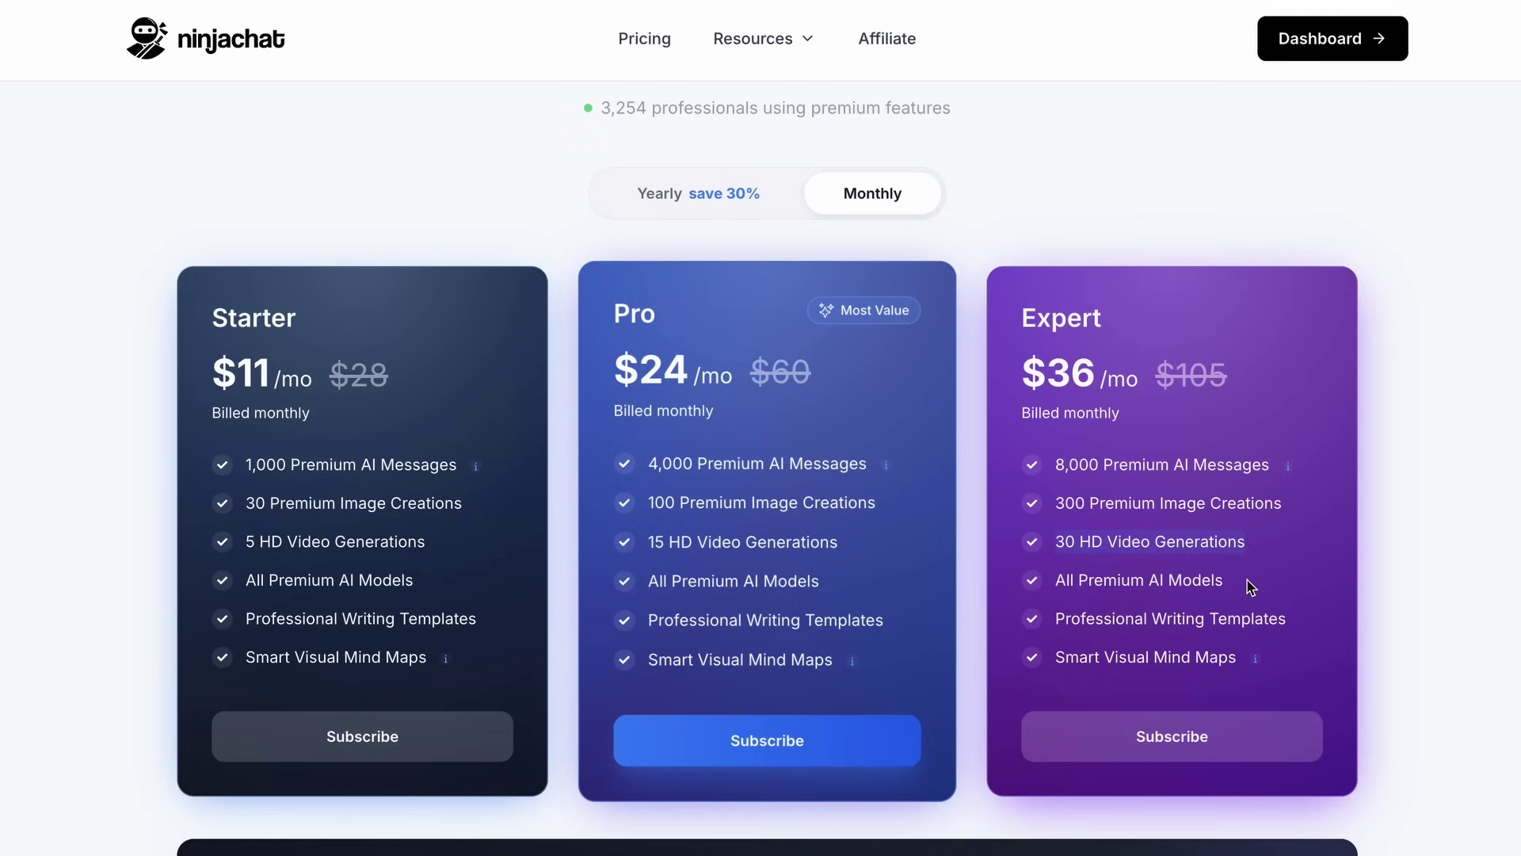
# Highlight the Expert plan's lower feature lines and review the remaining plans.
pyautogui.moveTo(1288, 660); pyautogui.dragTo(1082, 574)
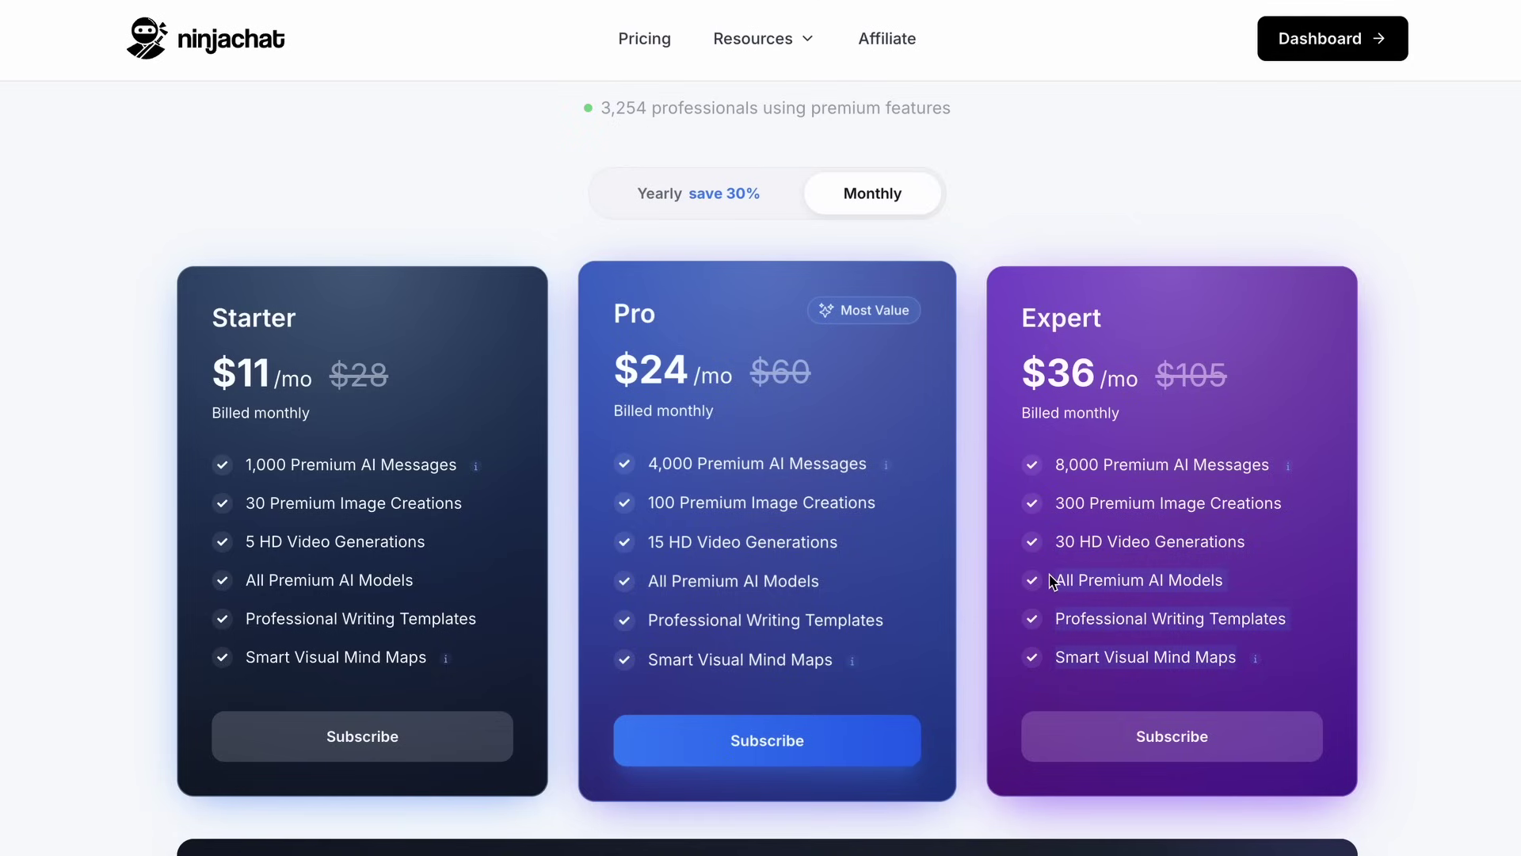
pyautogui.click(1179, 642)
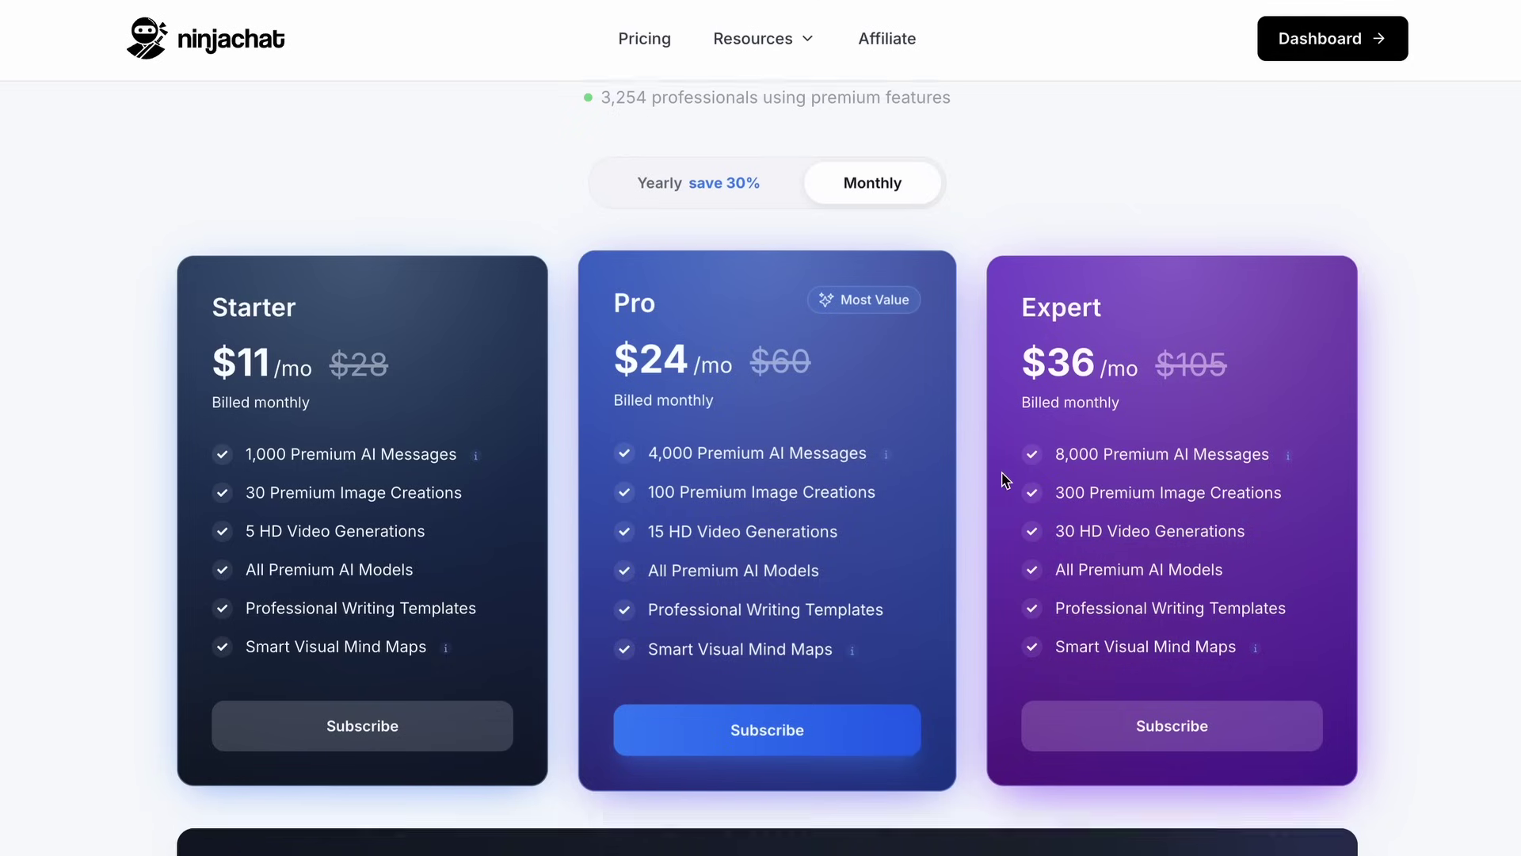
pyautogui.scroll(-4, 1003, 475)
pyautogui.scroll(3, 1001, 476)
pyautogui.scroll(-2, 1003, 478)
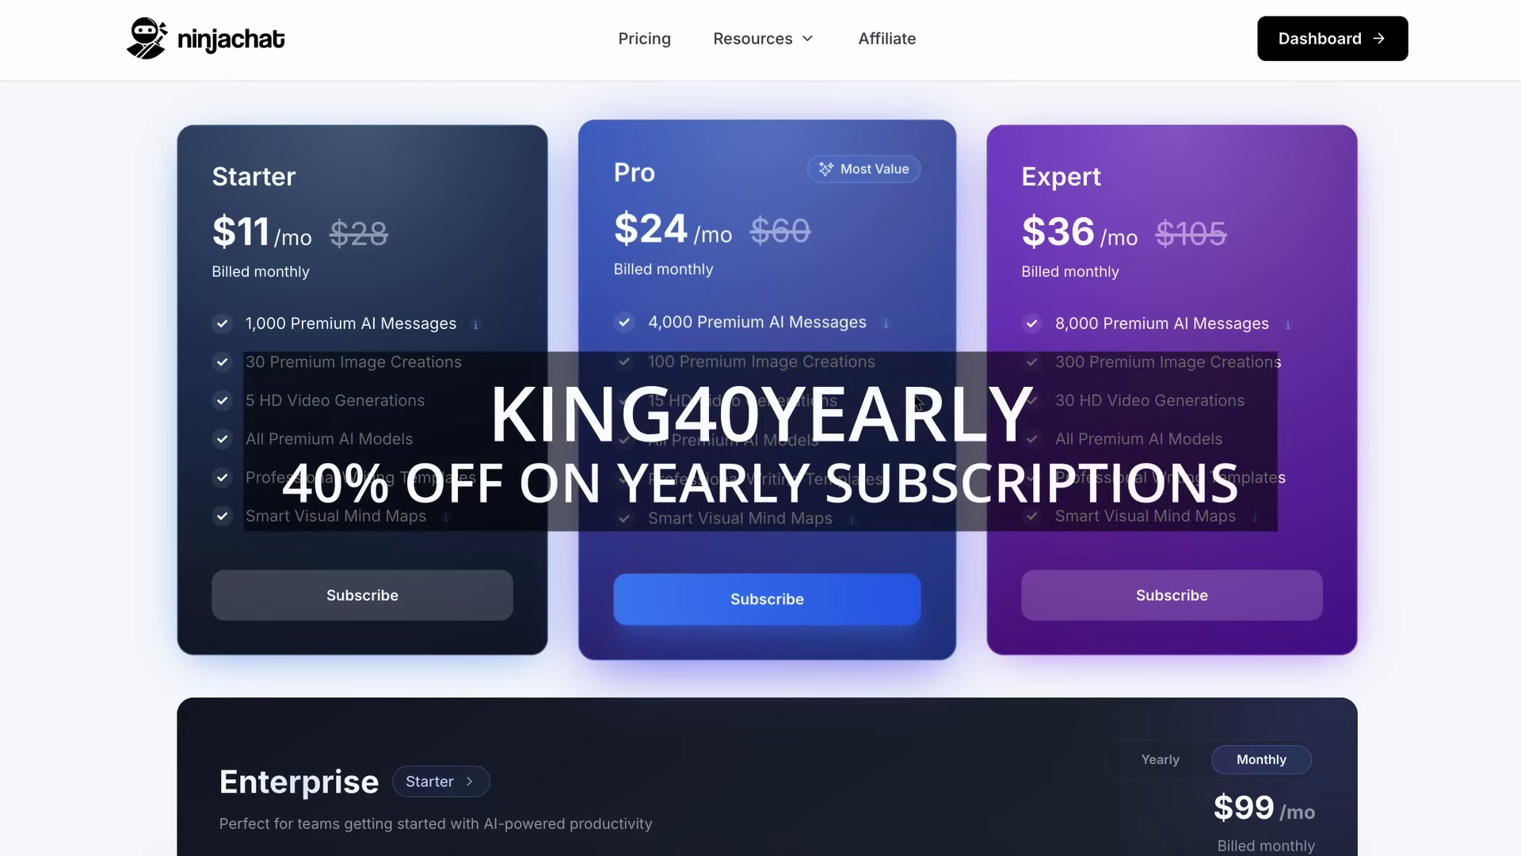
# Switch to yearly billing so plans show Starter $9, Pro $18, Expert $25.
pyautogui.scroll(2, 918, 404)
pyautogui.click(762, 162)
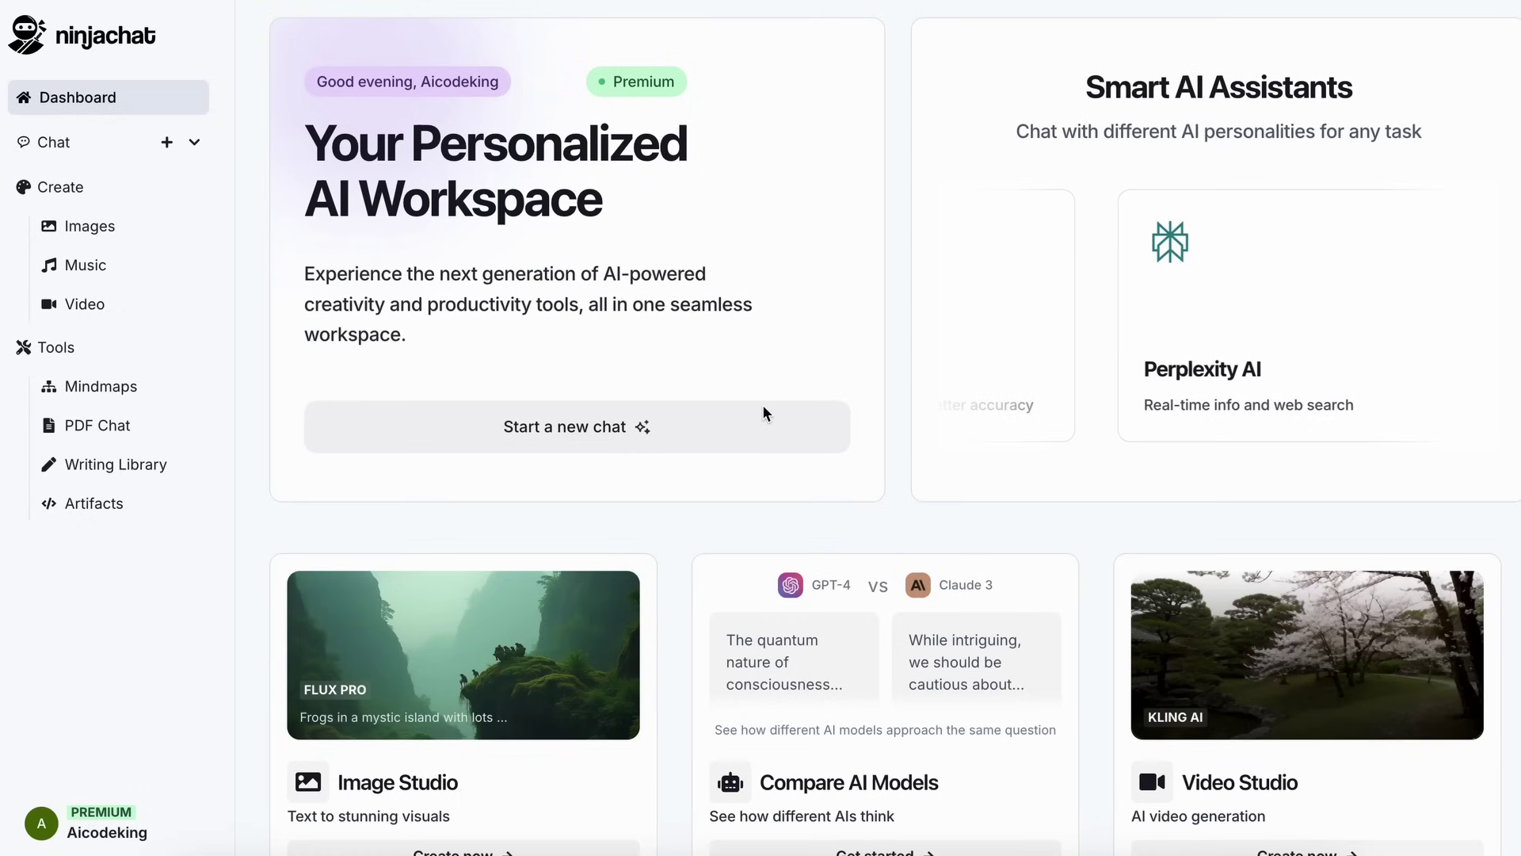
# Expand the sidebar Chat section to list AI Playground, AI Models and History.
pyautogui.scroll(-6, 894, 387)
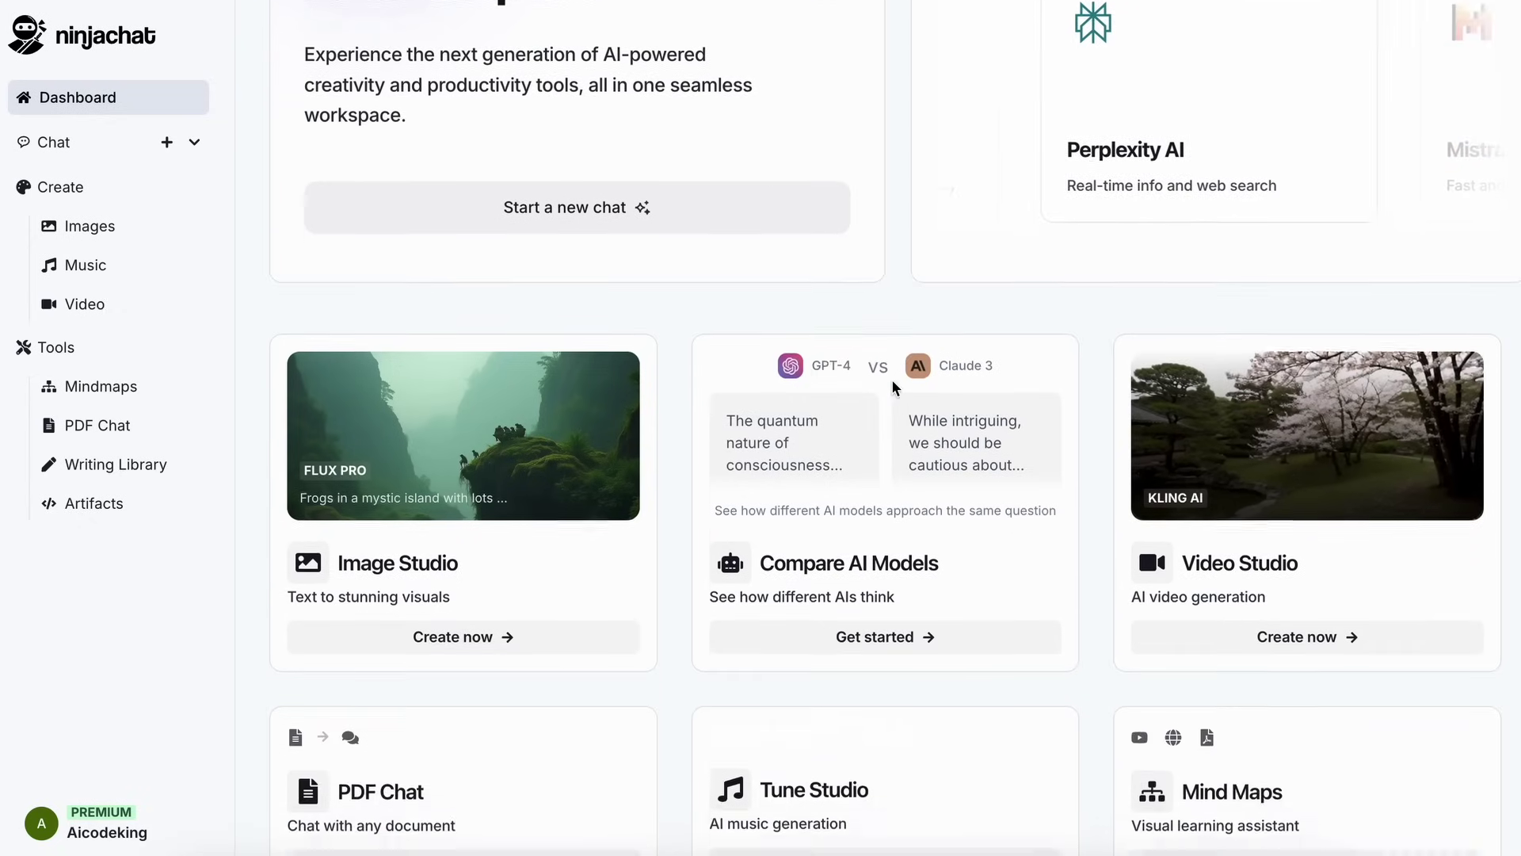
pyautogui.scroll(-3, 891, 390)
pyautogui.scroll(1, 880, 476)
pyautogui.scroll(8, 880, 444)
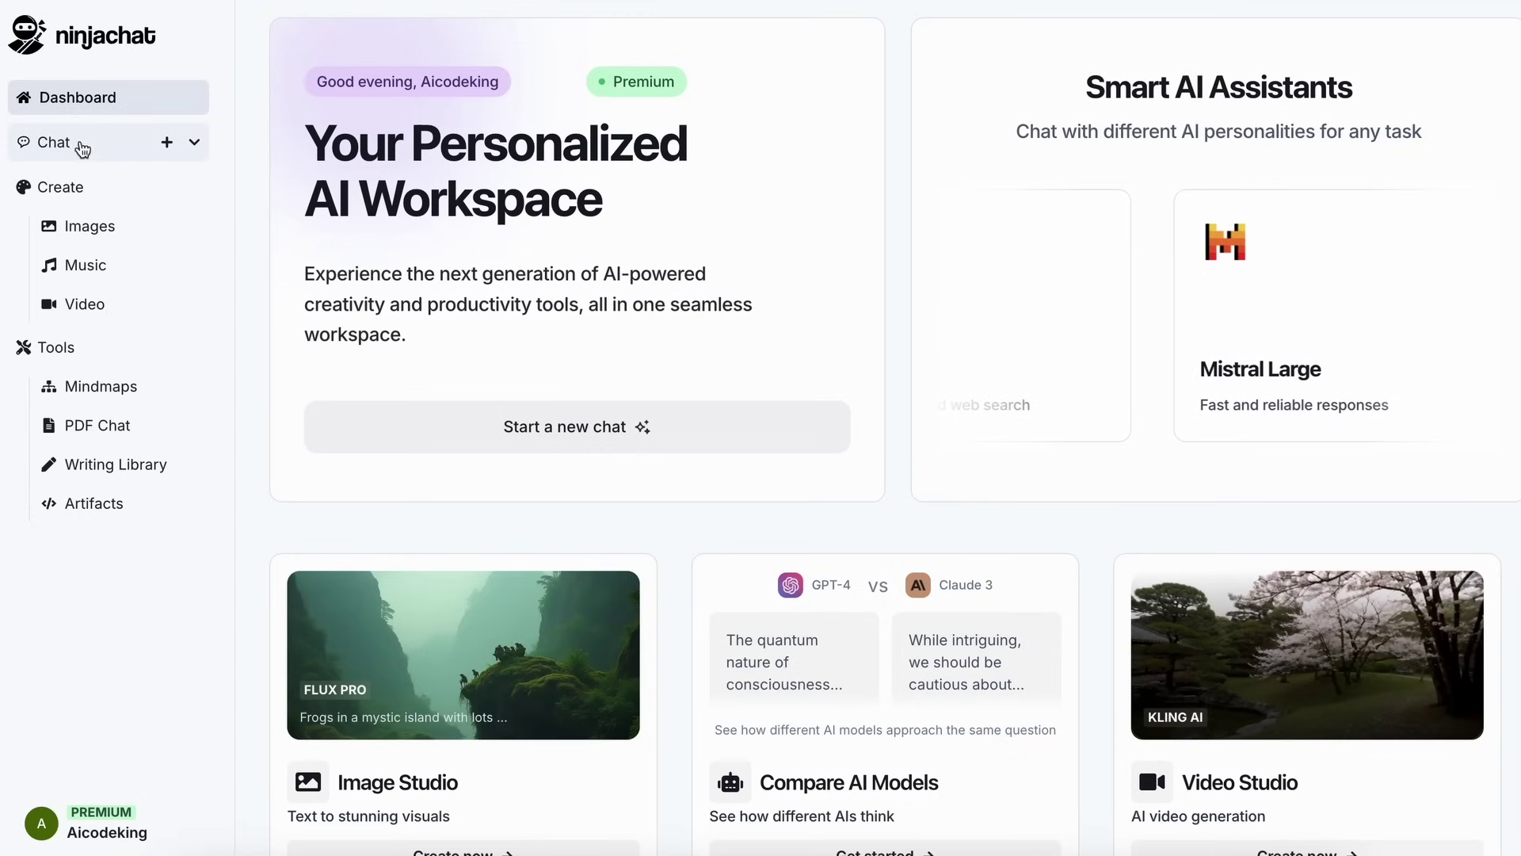
pyautogui.click(193, 145)
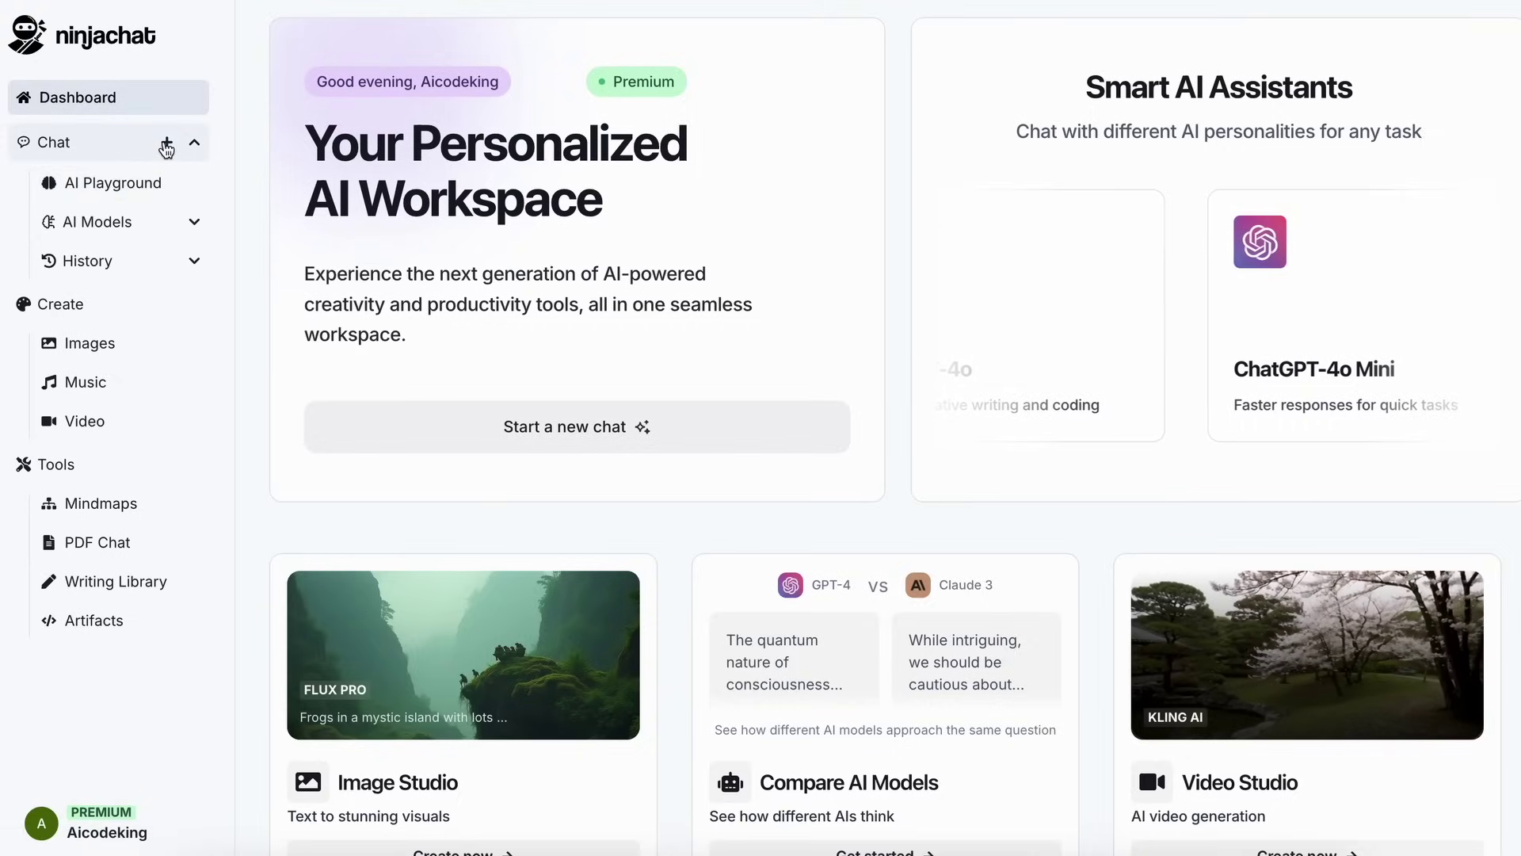
# Open the Chat Playground and scroll through the '+' model list for a new chat.
pyautogui.click(166, 144)
pyautogui.click(206, 200)
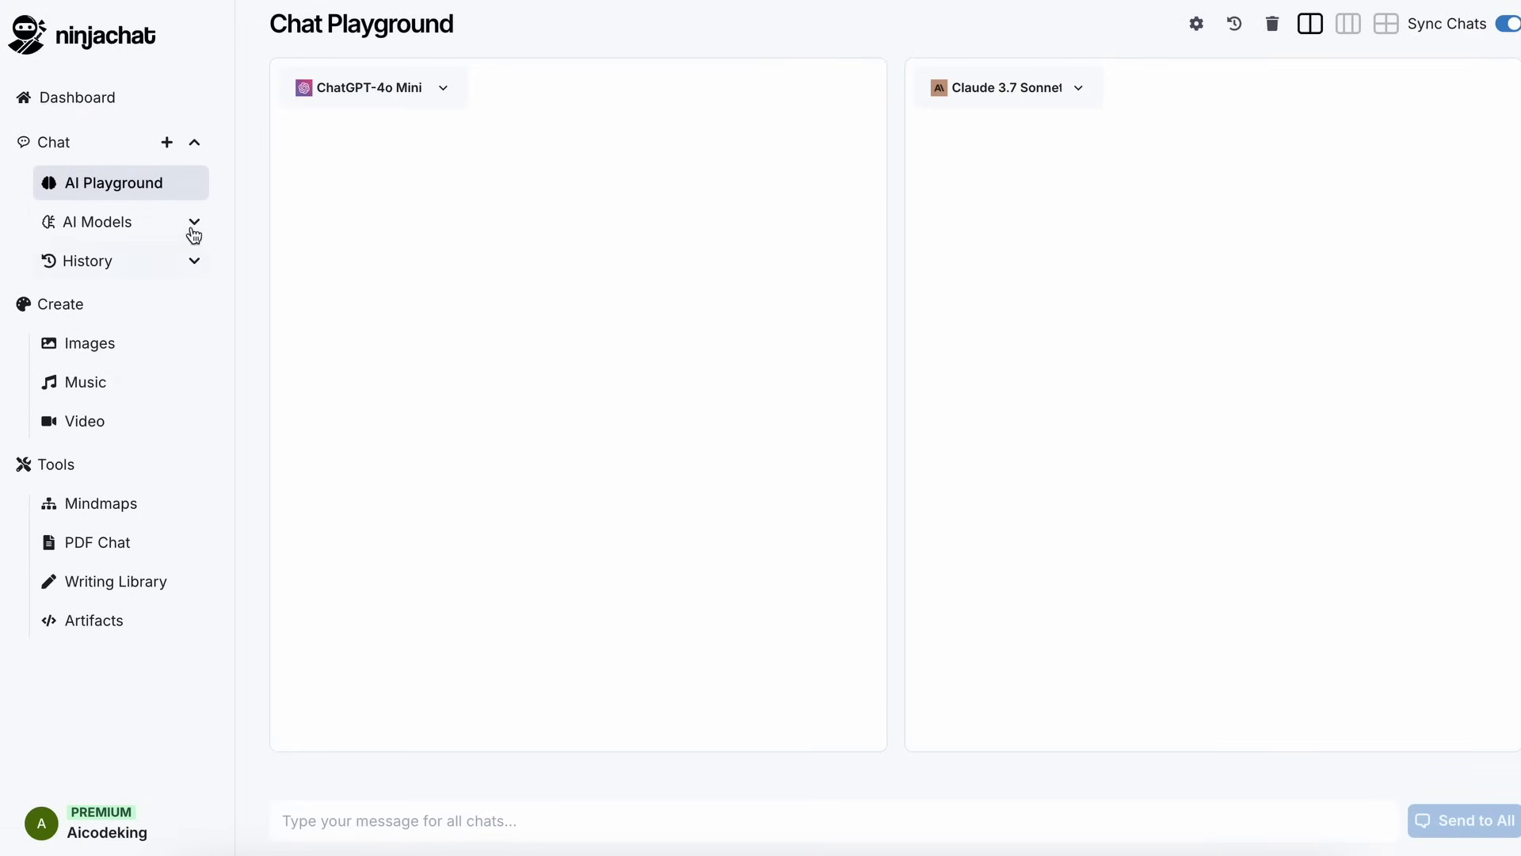
pyautogui.click(167, 144)
pyautogui.scroll(-1, 230, 428)
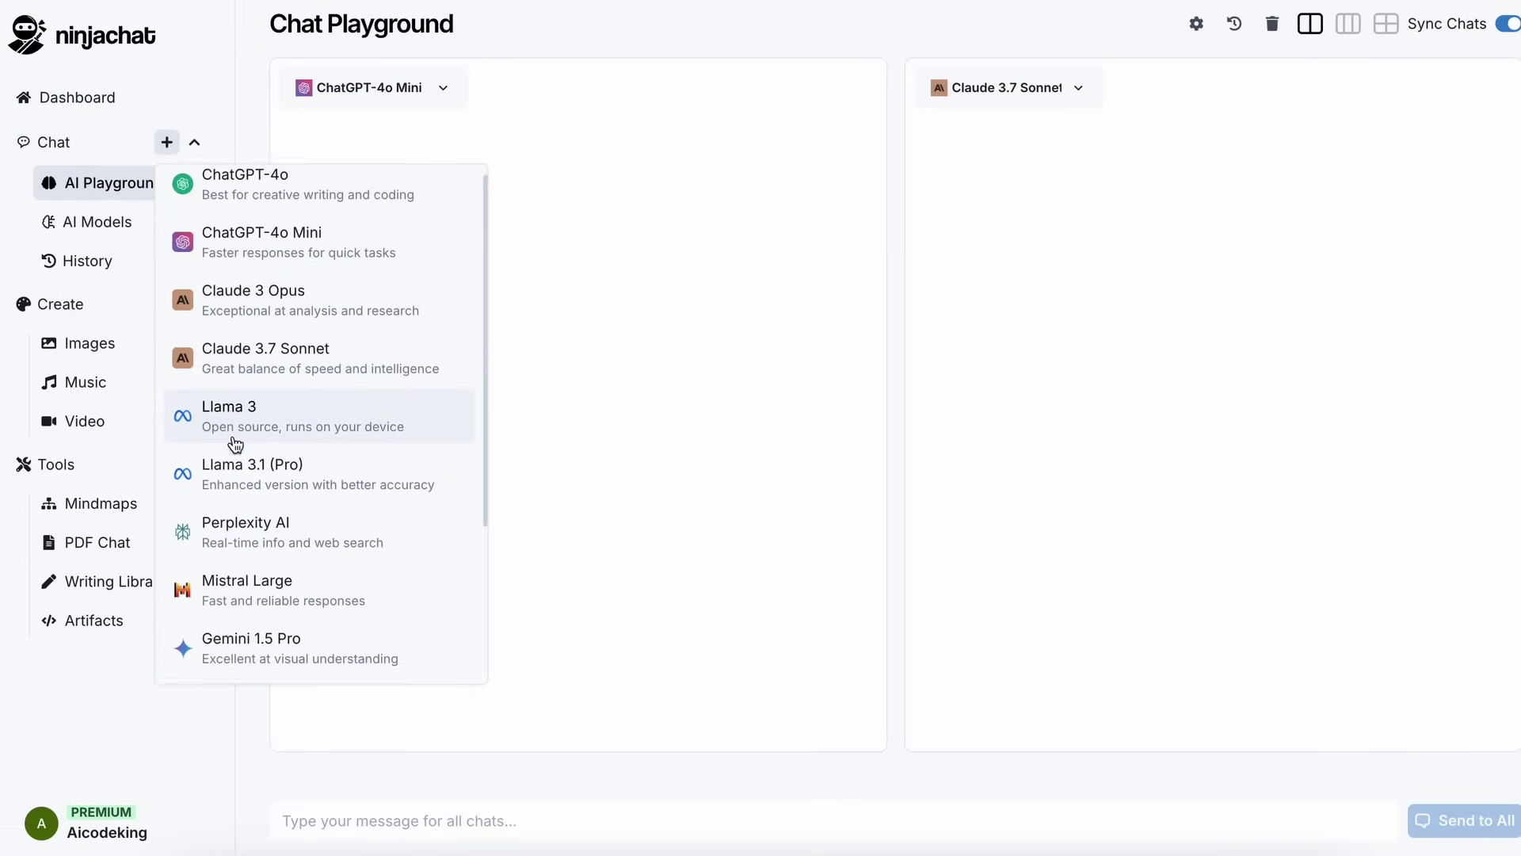
pyautogui.scroll(-1, 237, 401)
pyautogui.scroll(-3, 261, 317)
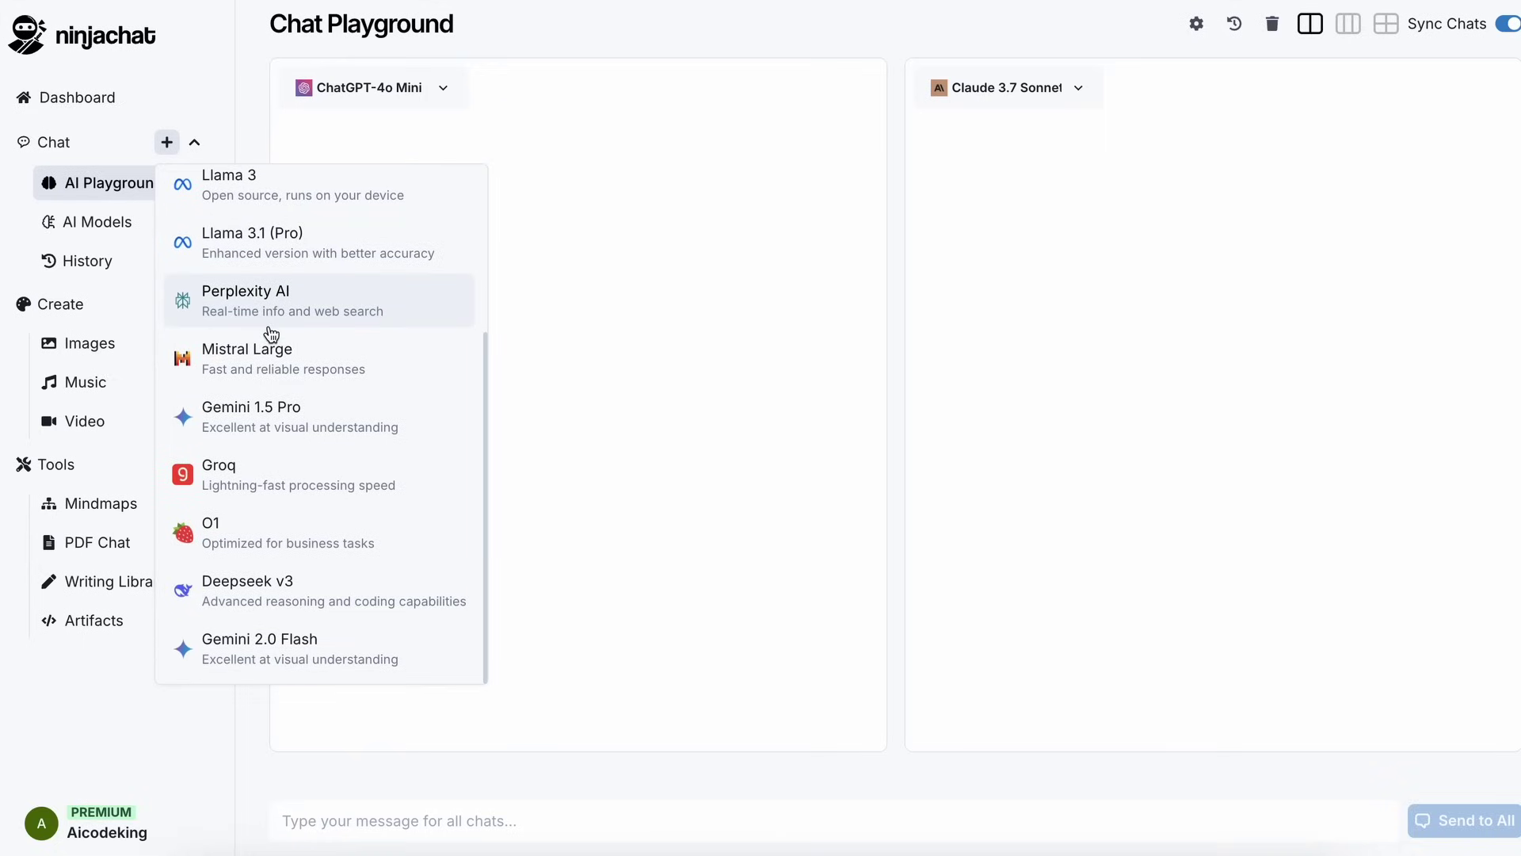
pyautogui.scroll(2, 305, 431)
pyautogui.scroll(2, 309, 428)
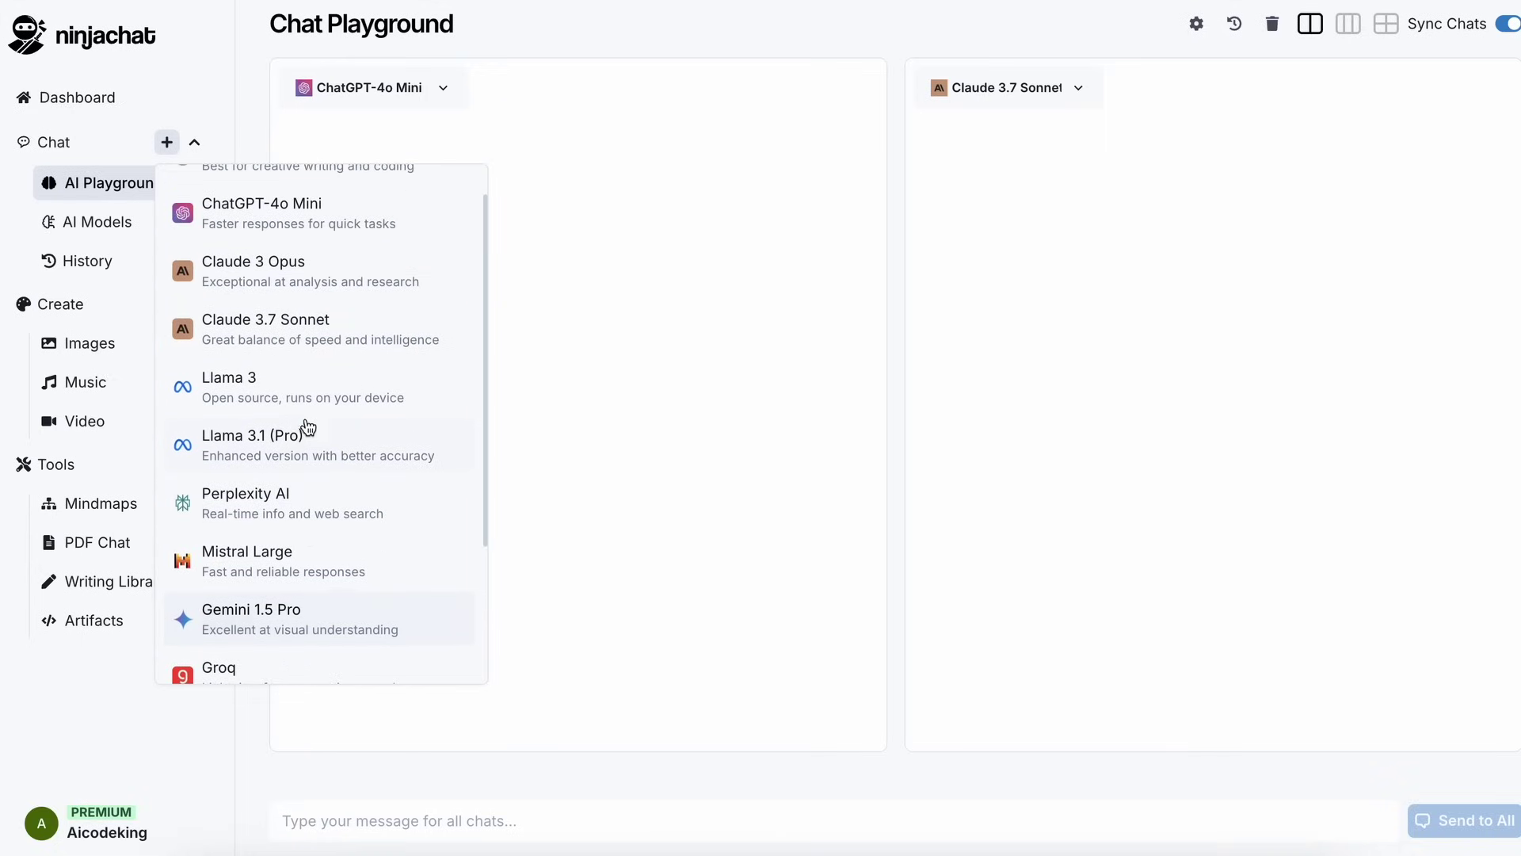
pyautogui.scroll(-3, 324, 394)
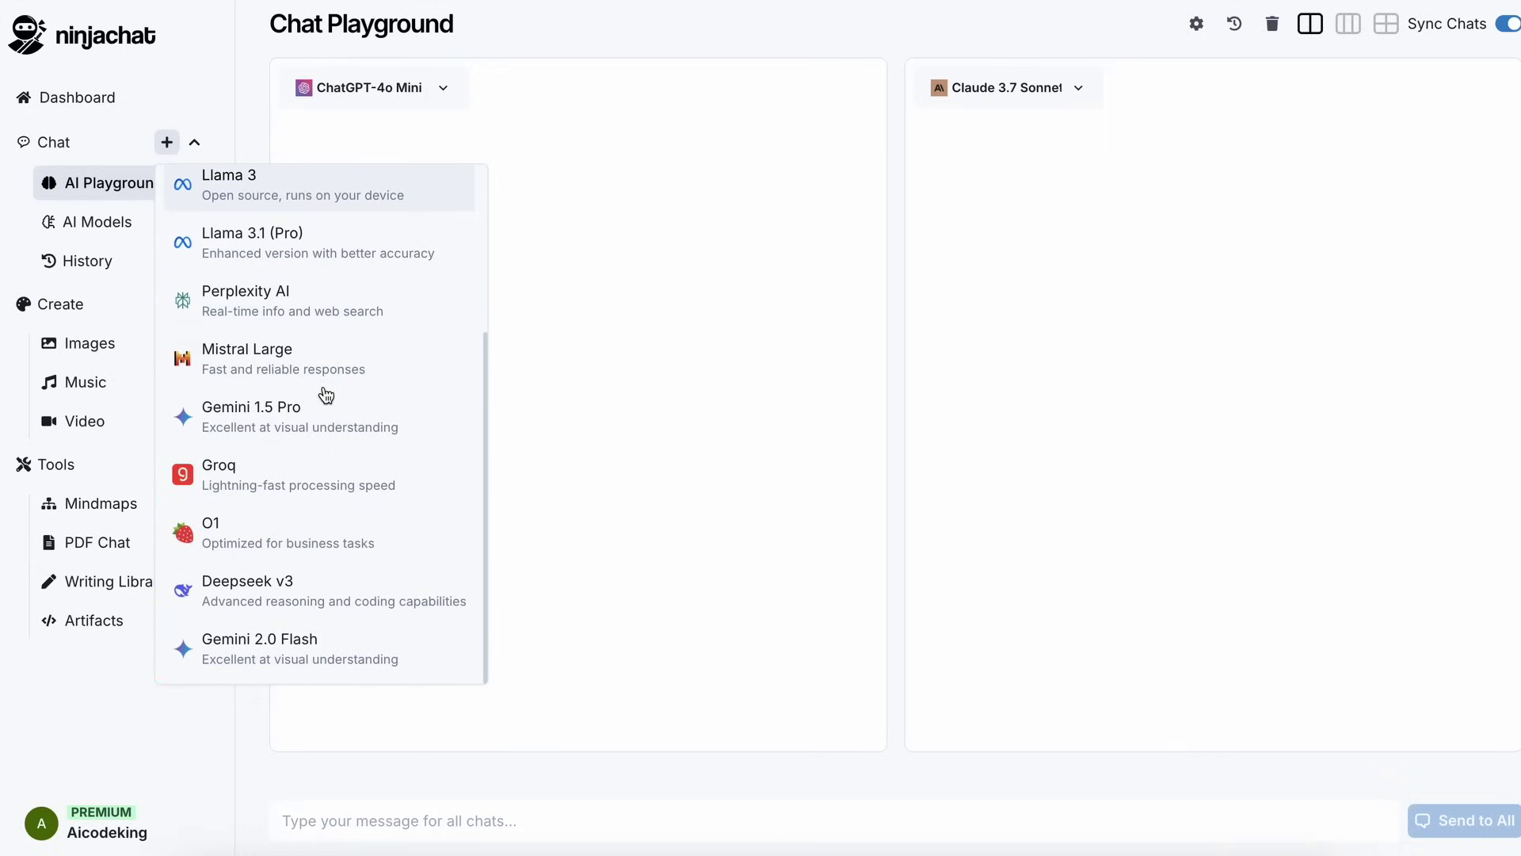
# Ask Gemini 2.0 Flash 'List the Tesla models sorted in the order of best to worst.'.
pyautogui.click(328, 642)
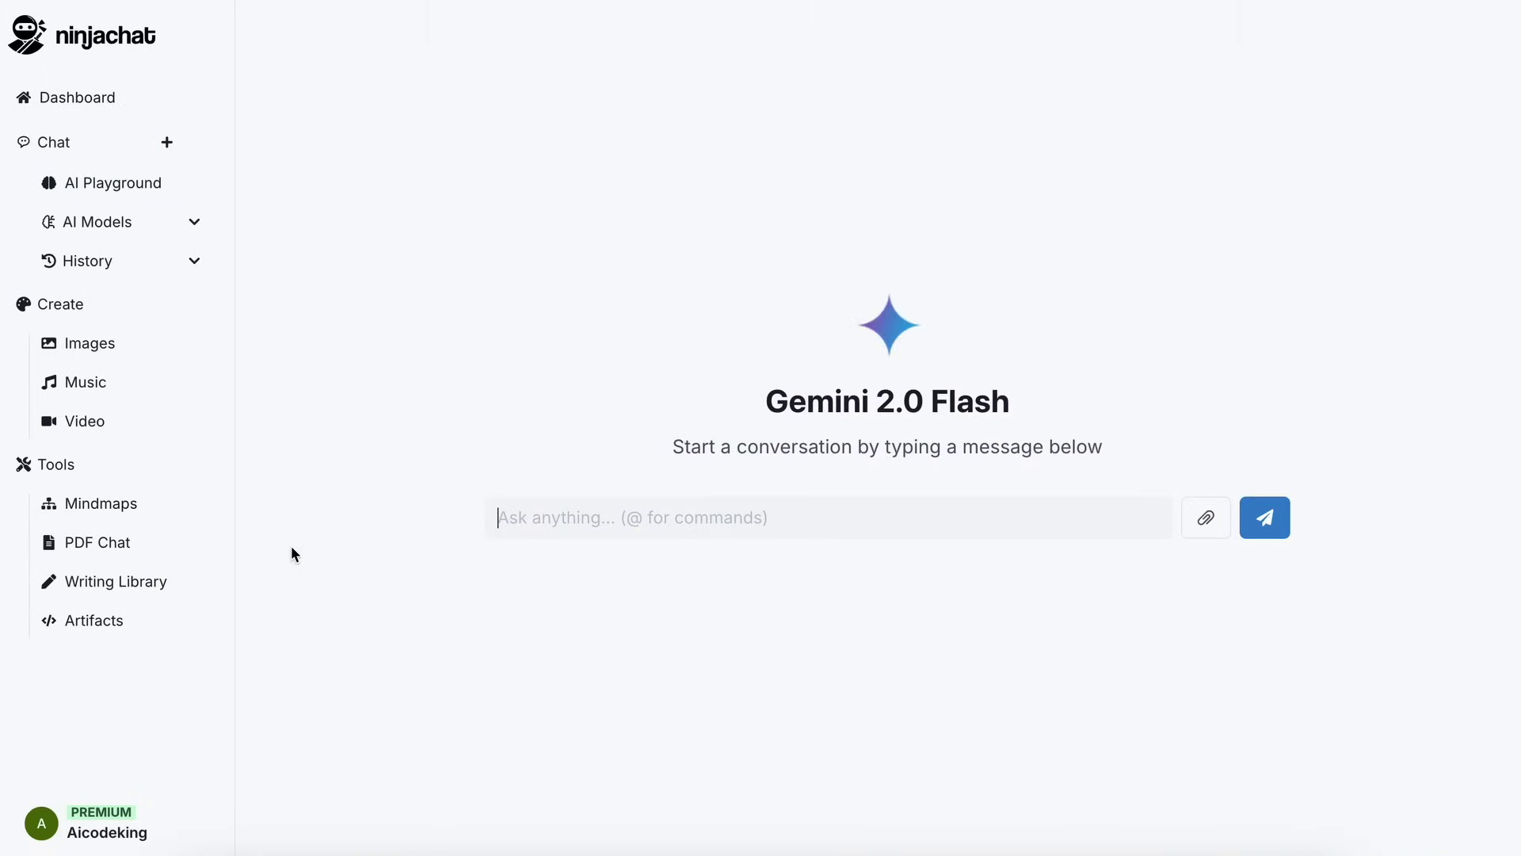
pyautogui.write('List the Tesla models sorted in the order of best to worst.')
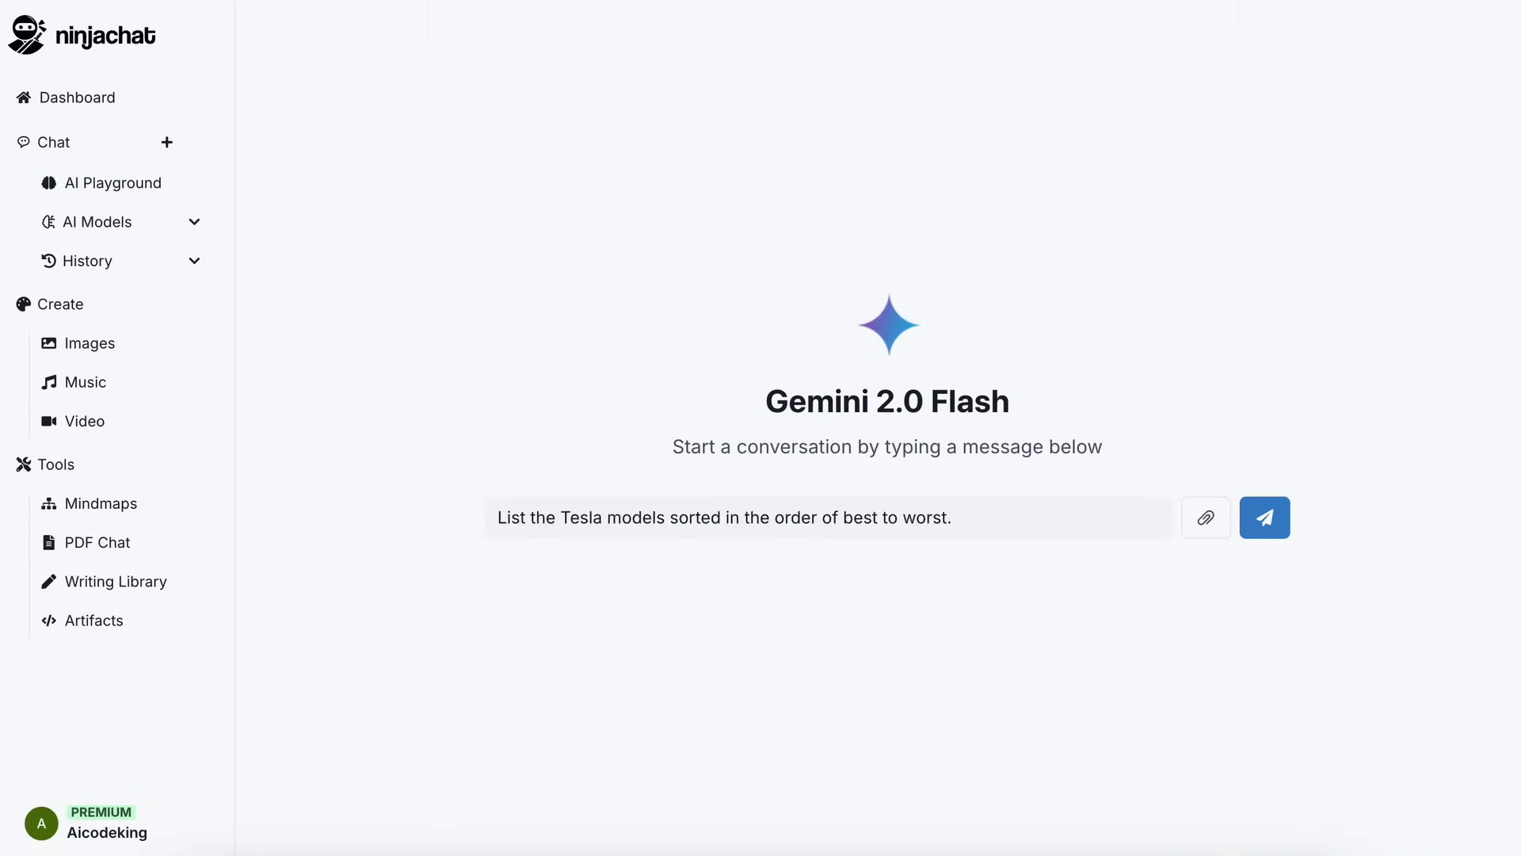
pyautogui.press('Return')
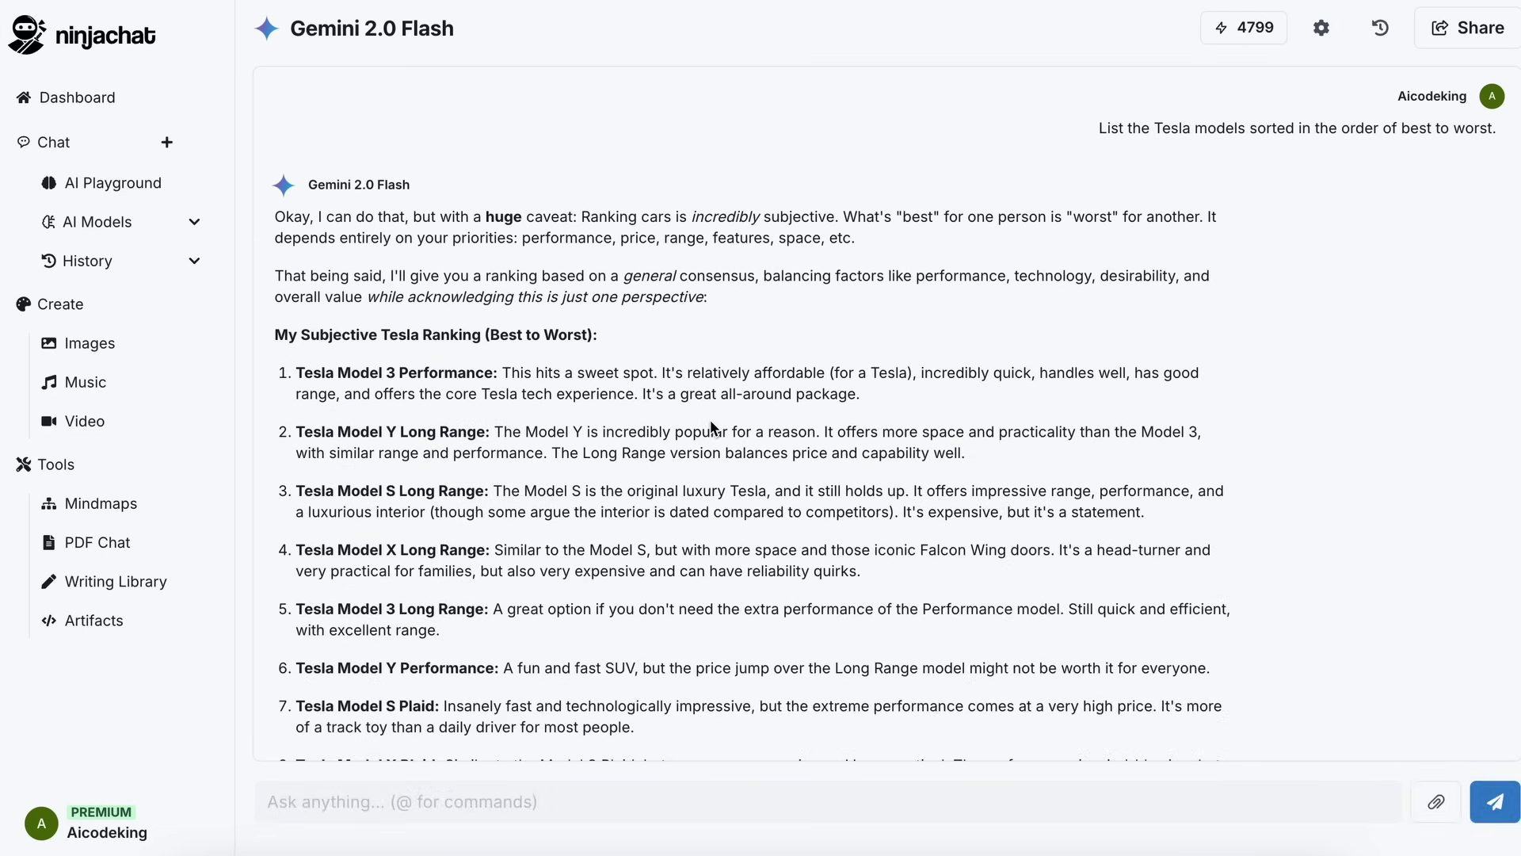
pyautogui.scroll(-5, 710, 420)
pyautogui.scroll(-3, 710, 420)
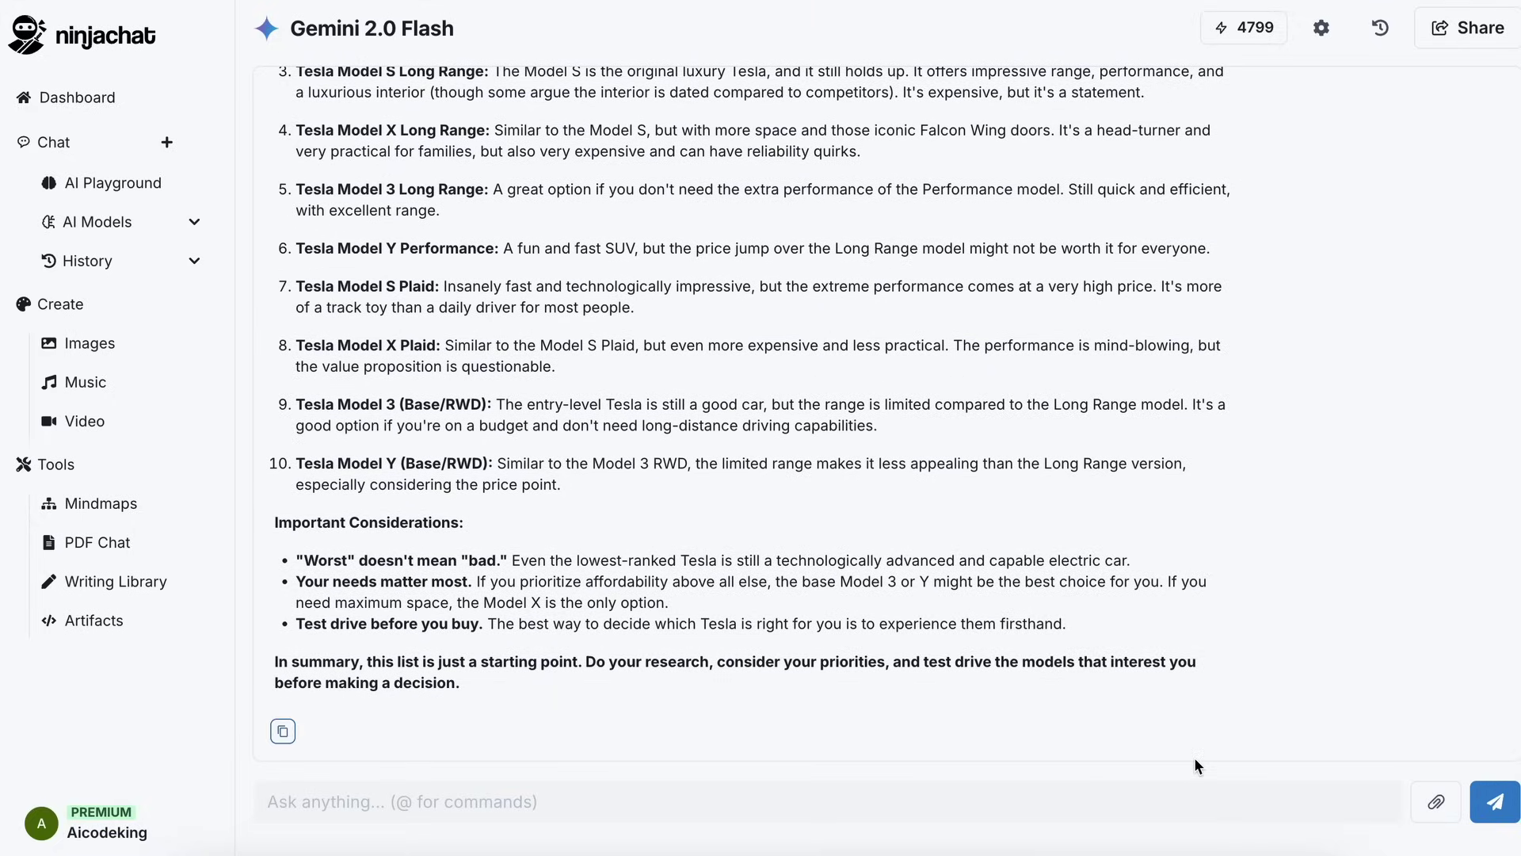
pyautogui.scroll(10, 1268, 579)
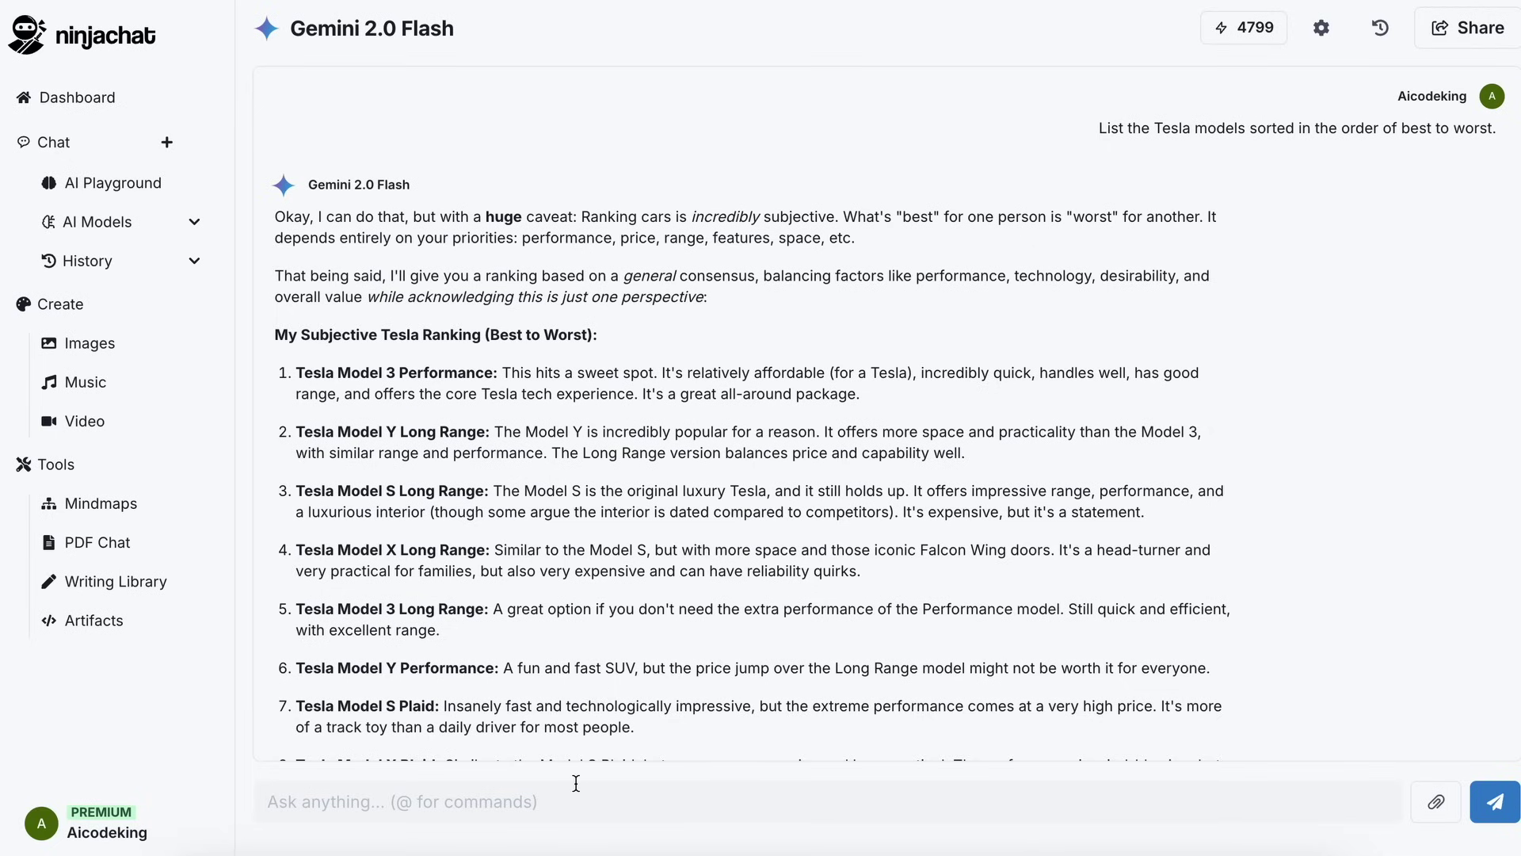
# Attach website content via '@' and read Gemini's summary of Mistral OCR's features, pricing, uses.
pyautogui.write('@')
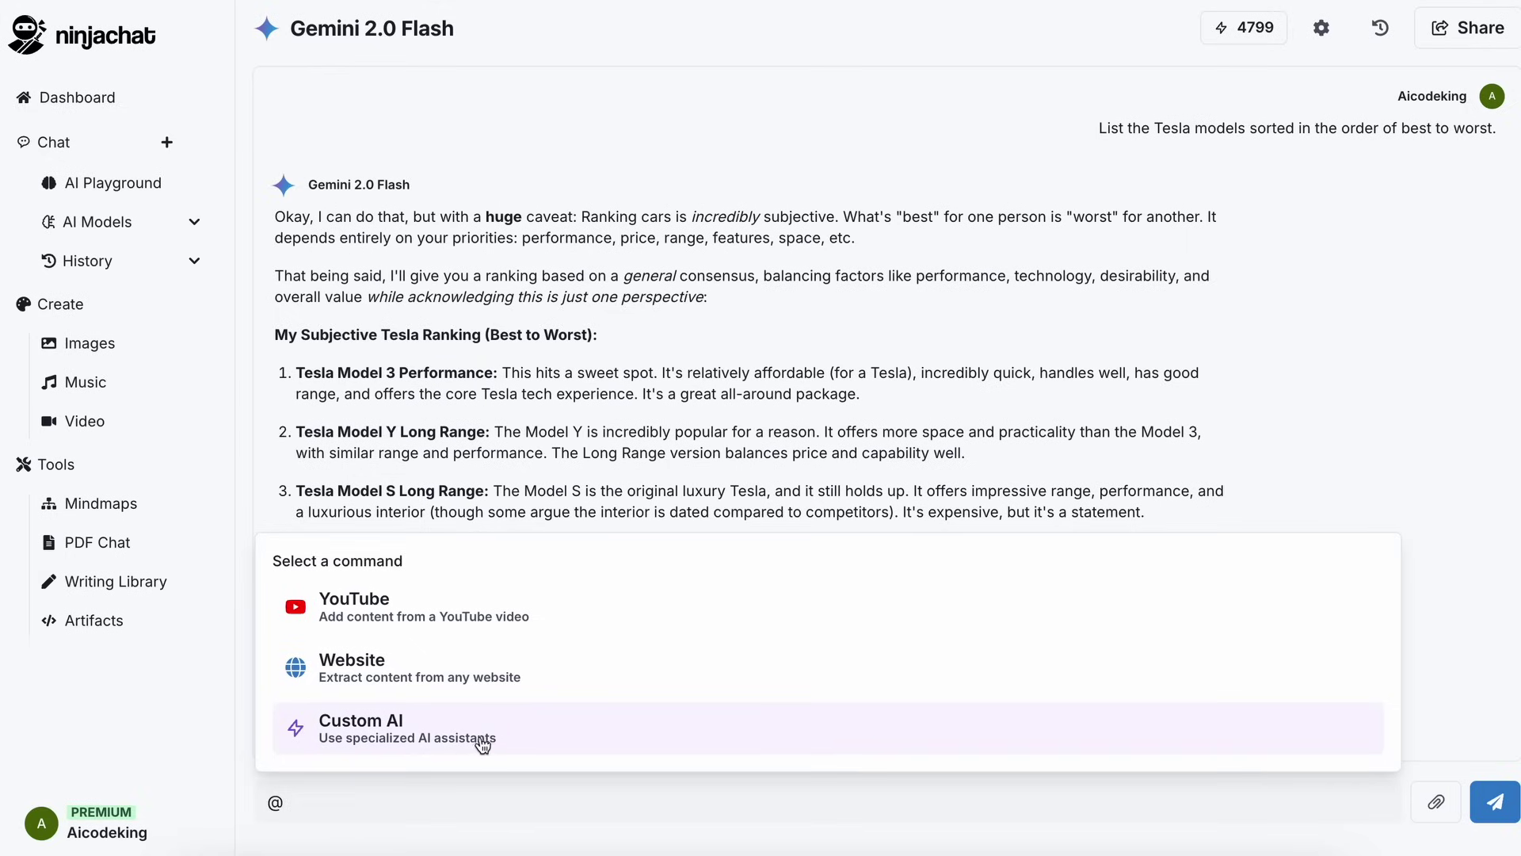
pyautogui.click(367, 745)
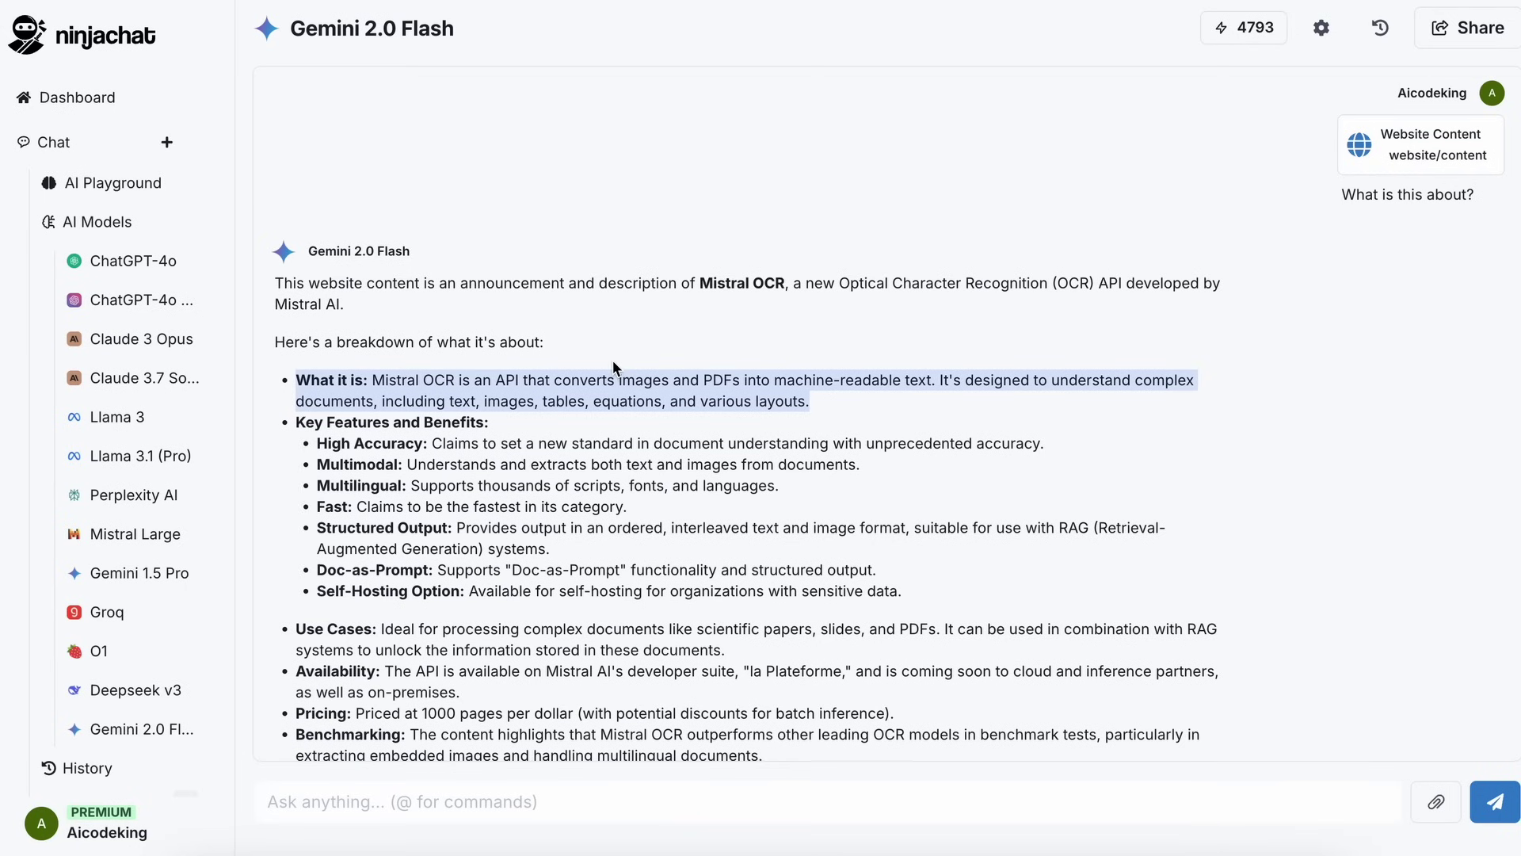
pyautogui.click(380, 375)
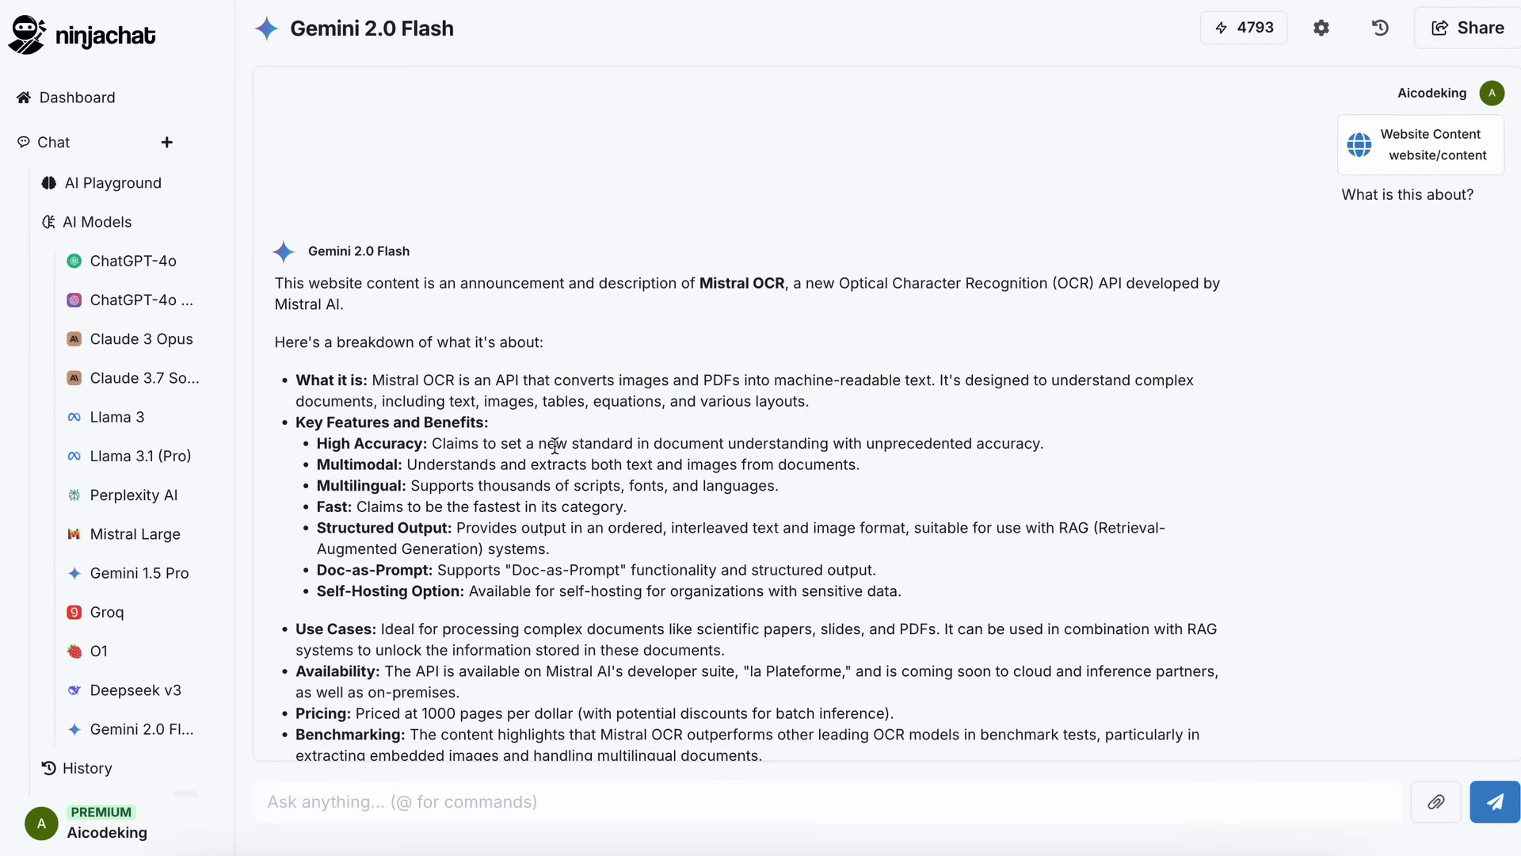
pyautogui.scroll(-2, 555, 446)
pyautogui.scroll(1, 555, 446)
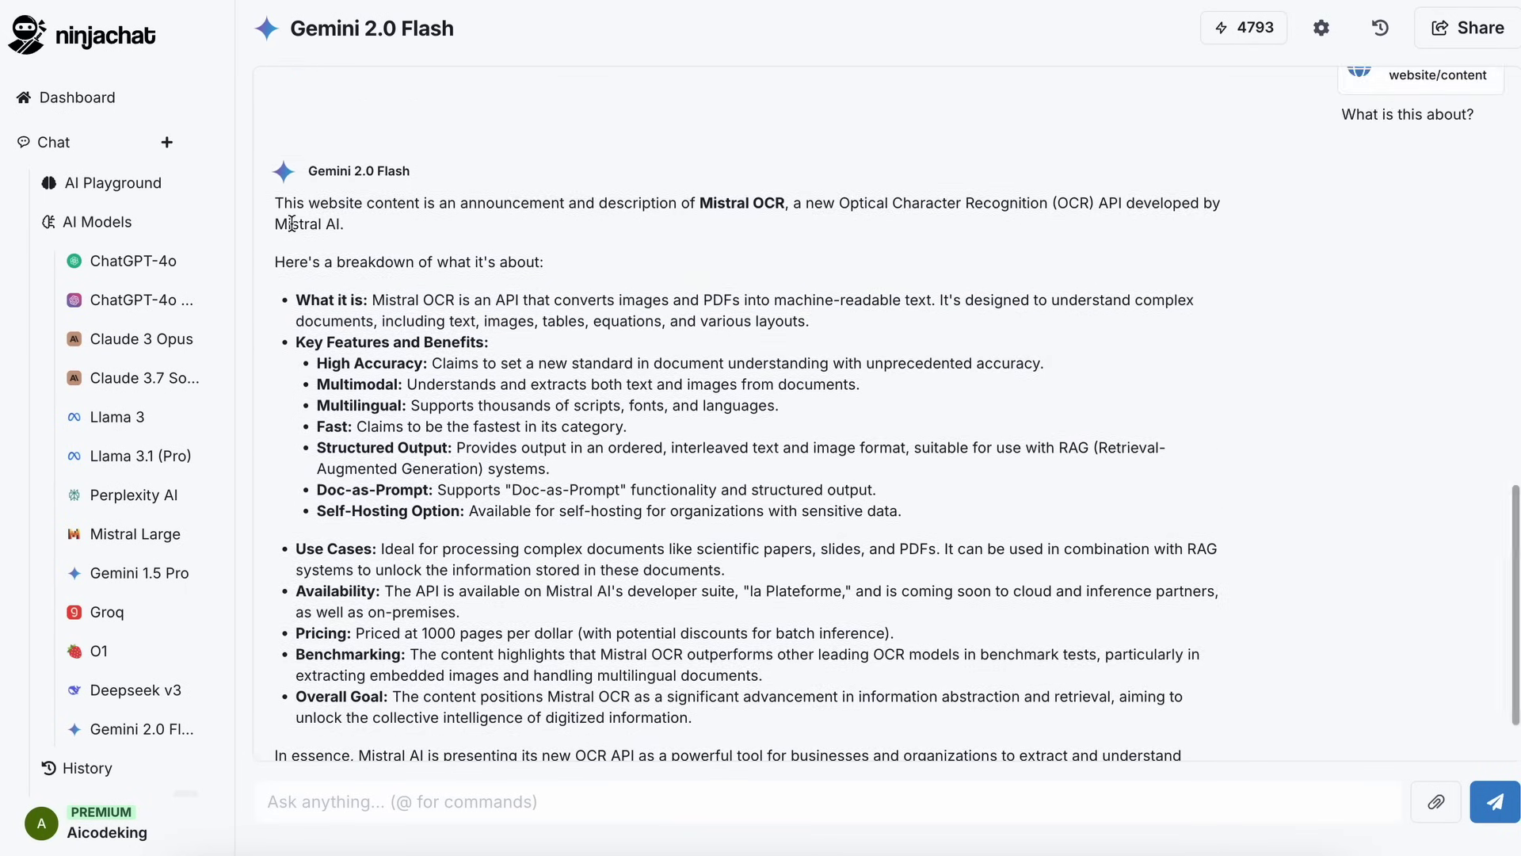
pyautogui.scroll(-7, 153, 302)
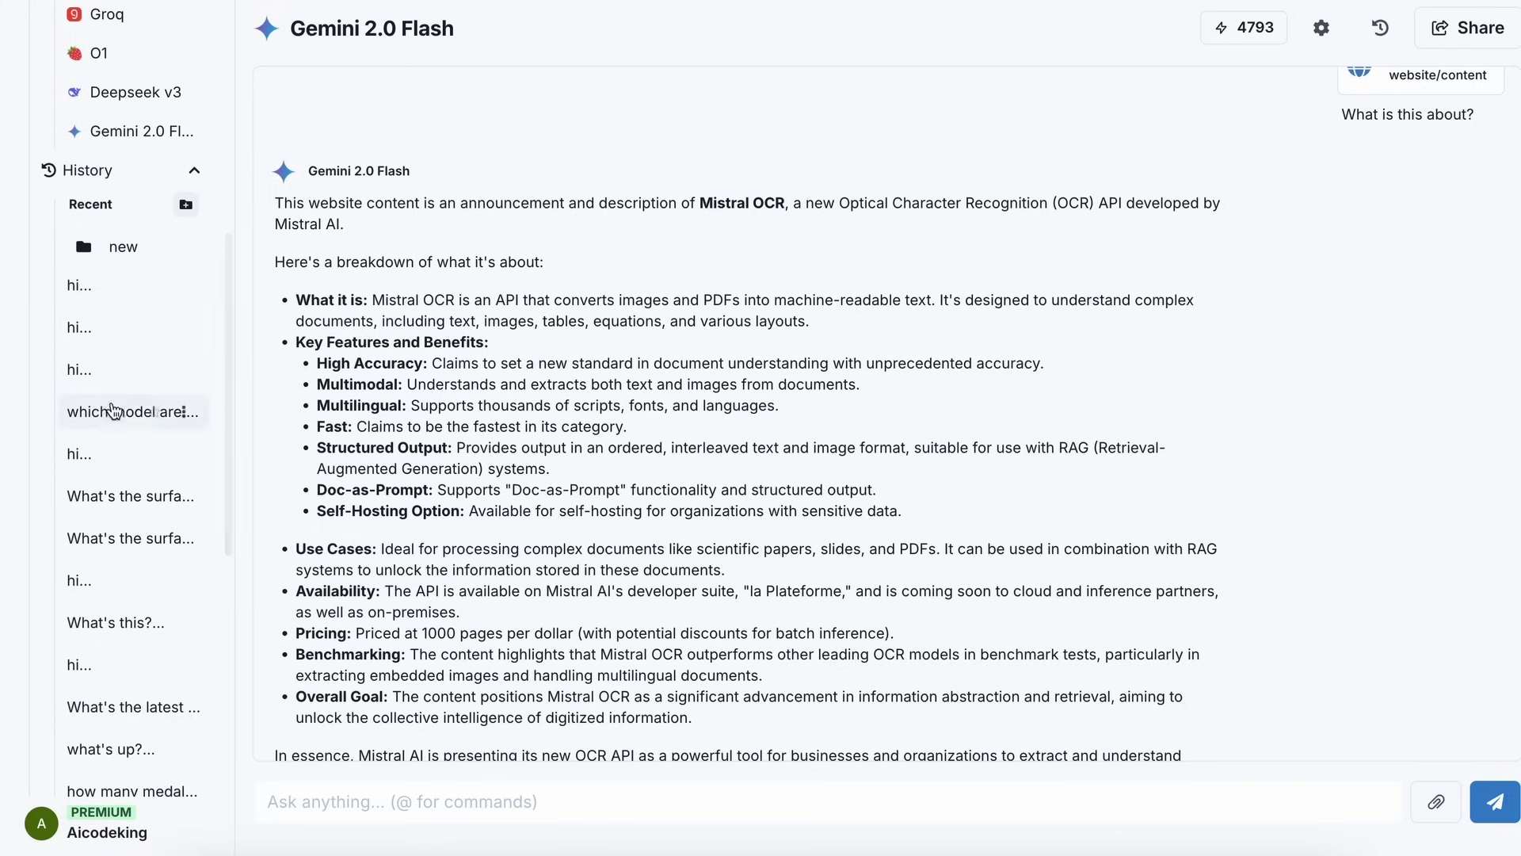
pyautogui.scroll(-1, 133, 428)
pyautogui.scroll(8, 135, 333)
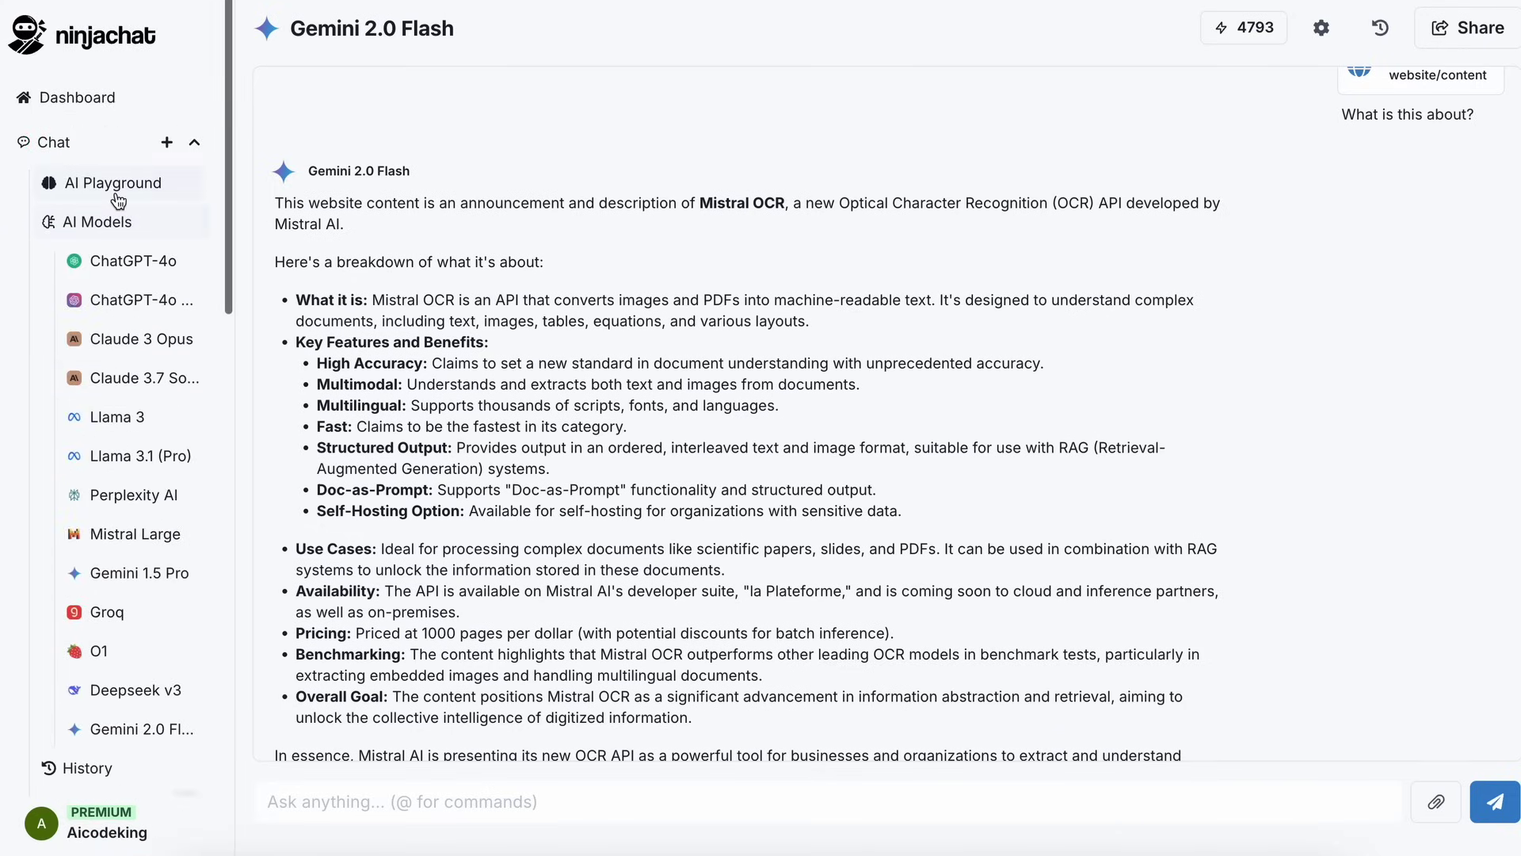
# Send 'What do you think about TESLA' to ChatGPT-4o Mini and Claude 3.7 Sonnet together.
pyautogui.click(118, 198)
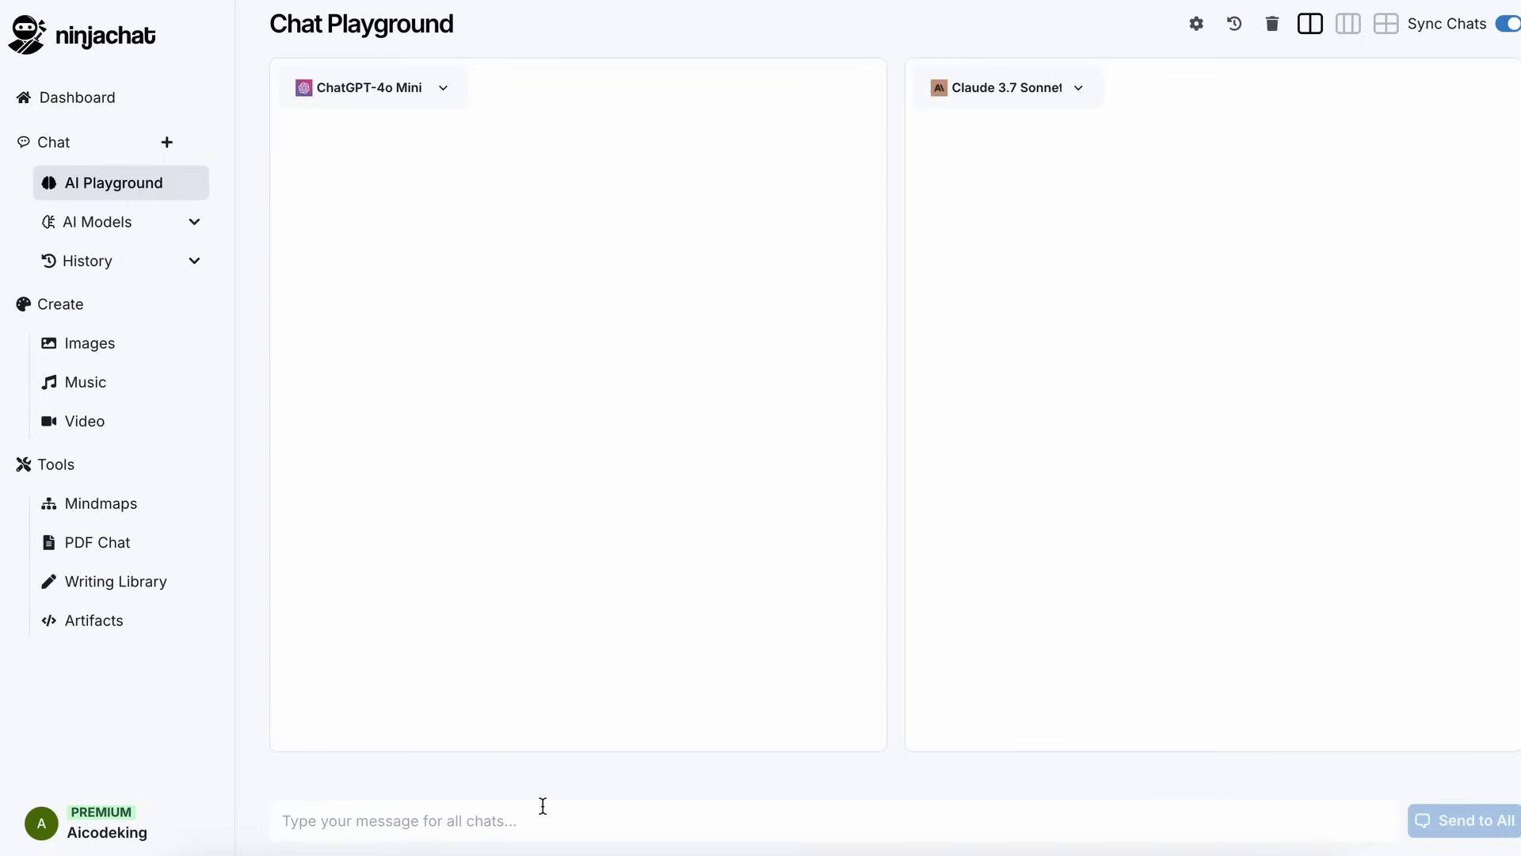
pyautogui.write('What do you think about TESLA.')
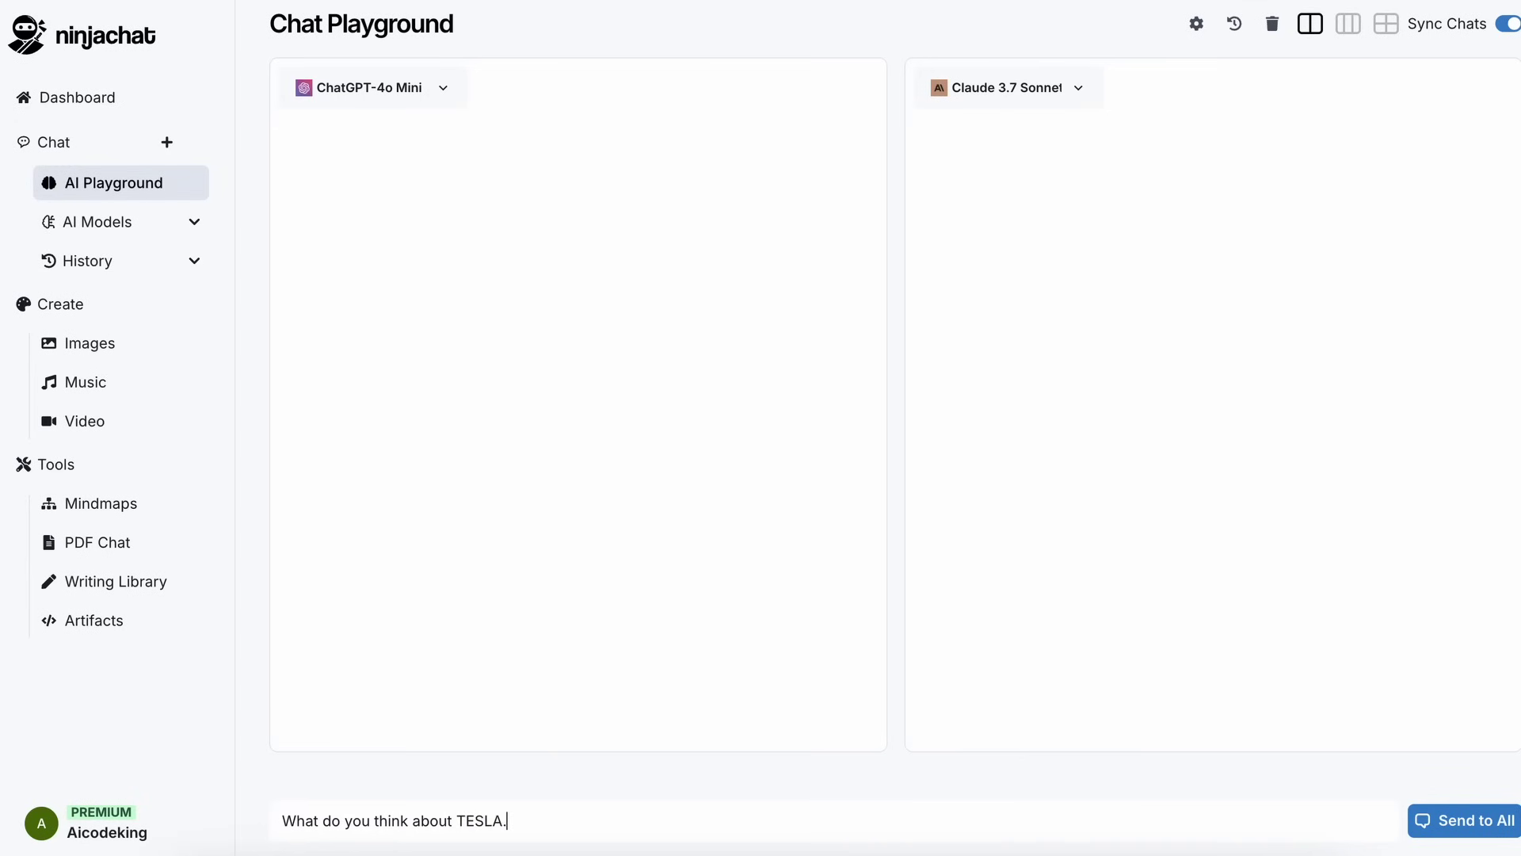
pyautogui.press('Return')
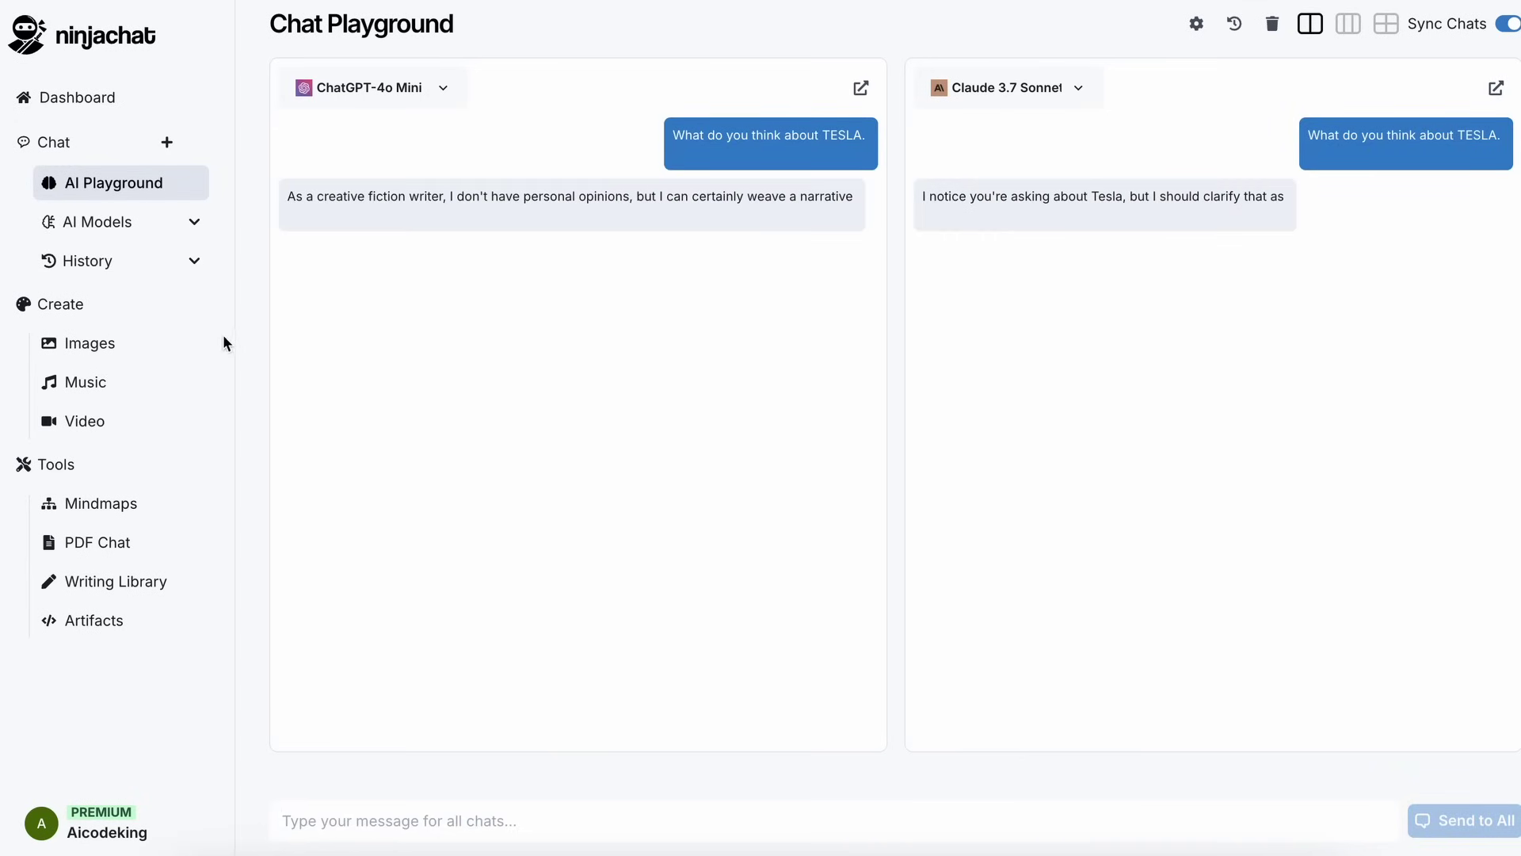
# Expand History in the sidebar and scroll through the past chats.
pyautogui.click(193, 269)
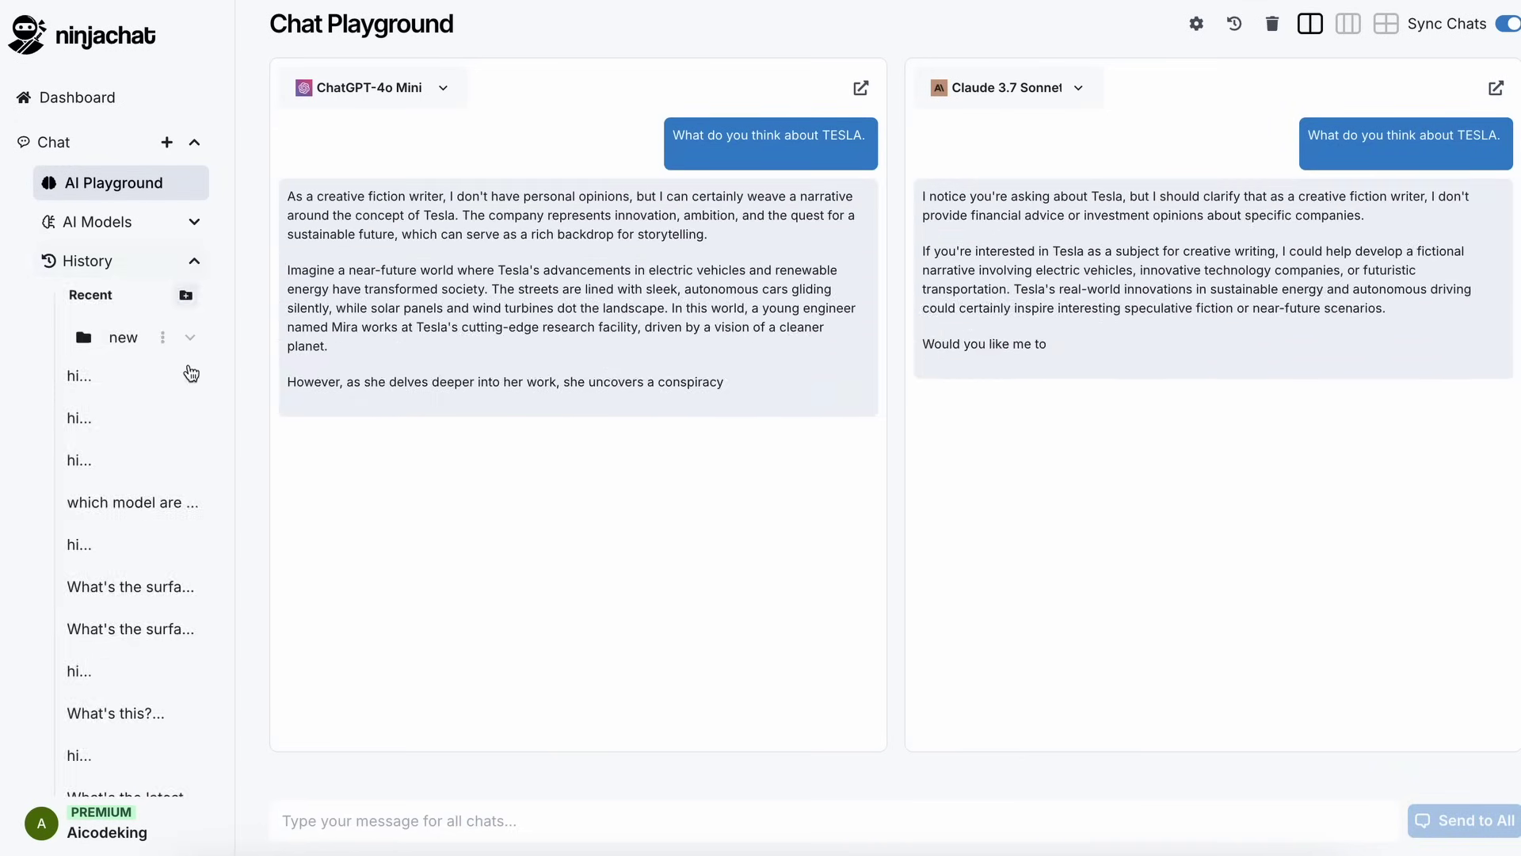
pyautogui.scroll(-2, 185, 499)
pyautogui.scroll(-2, 184, 499)
pyautogui.scroll(-1, 185, 500)
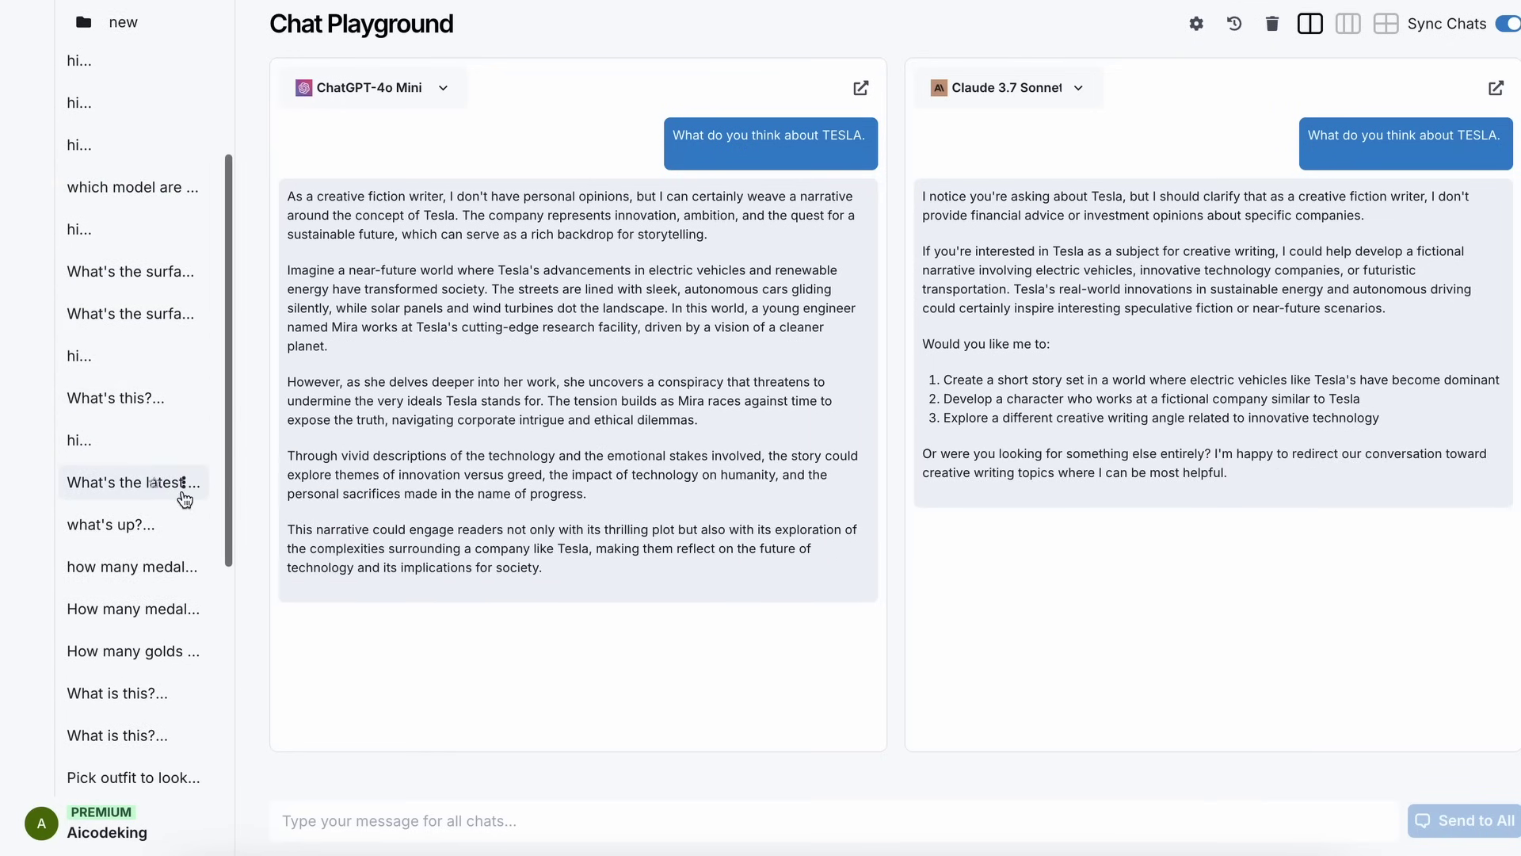
pyautogui.scroll(-2, 185, 500)
pyautogui.scroll(-1, 185, 499)
pyautogui.scroll(-1, 184, 499)
pyautogui.scroll(-1, 182, 499)
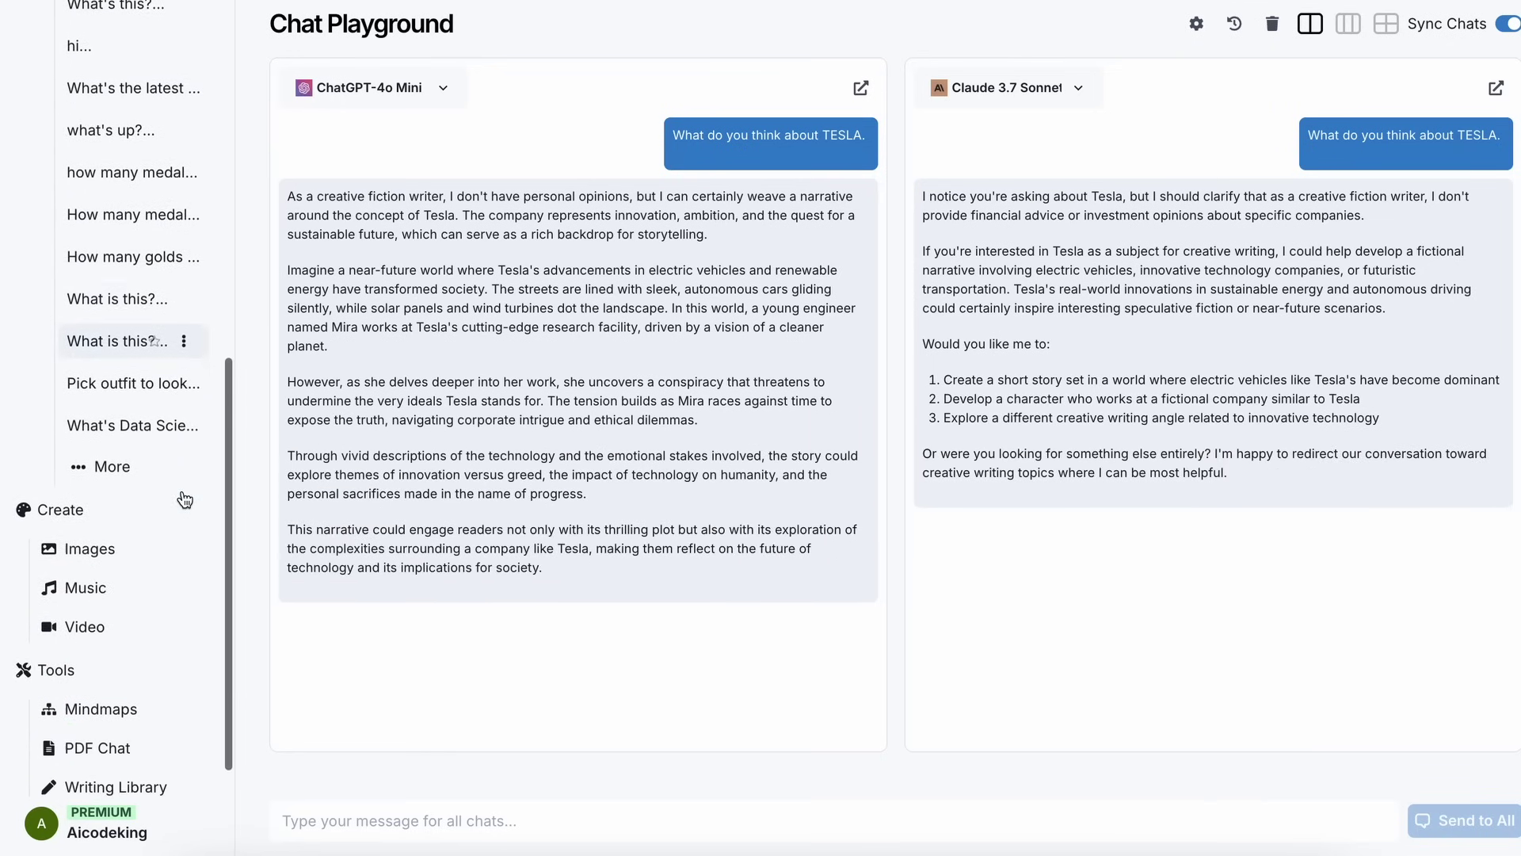
pyautogui.scroll(-1, 182, 492)
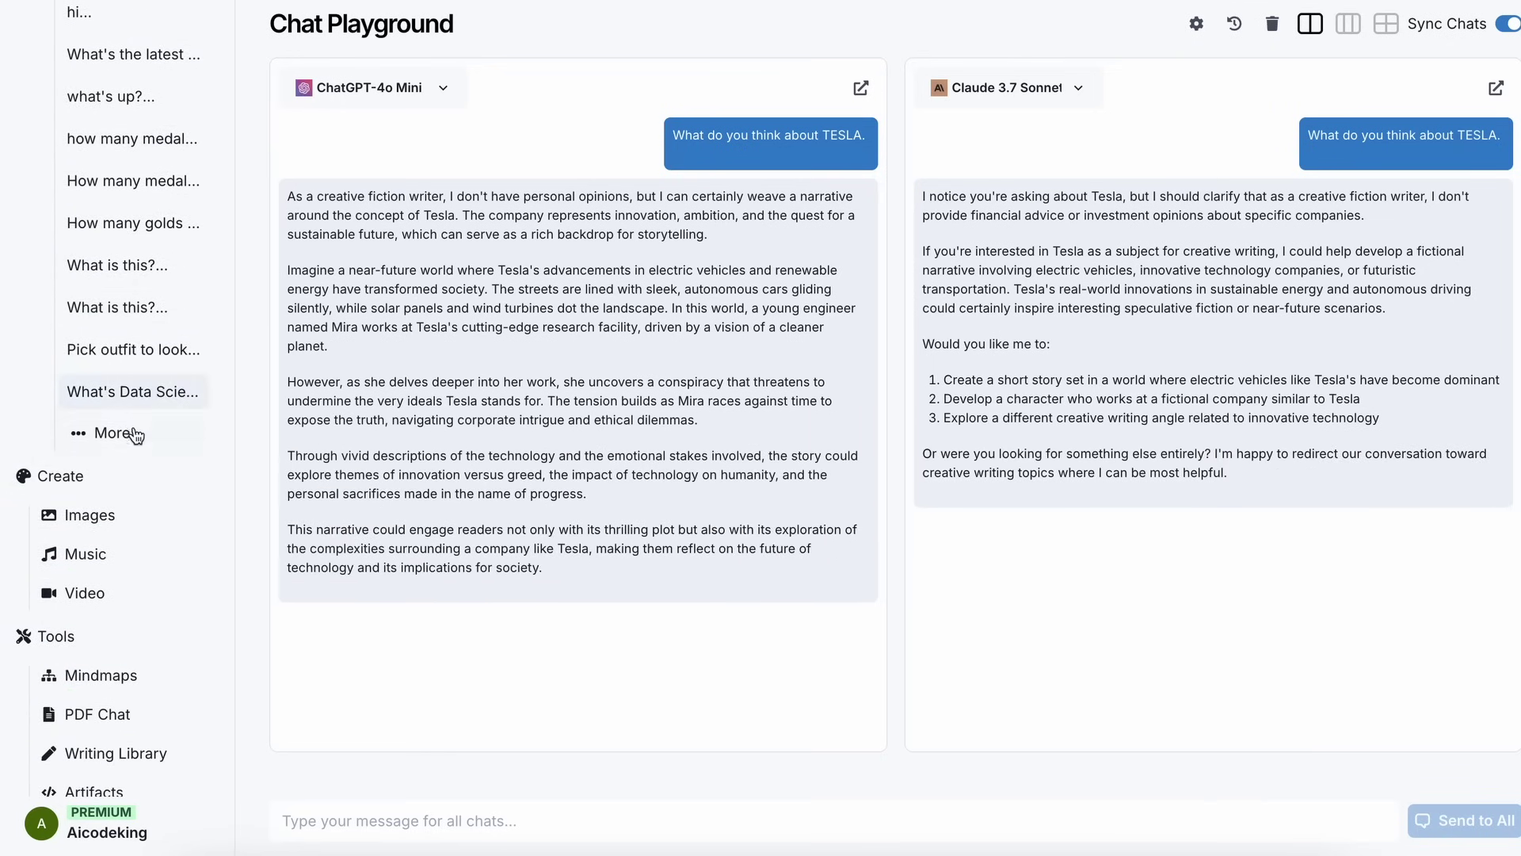
pyautogui.scroll(-1, 161, 551)
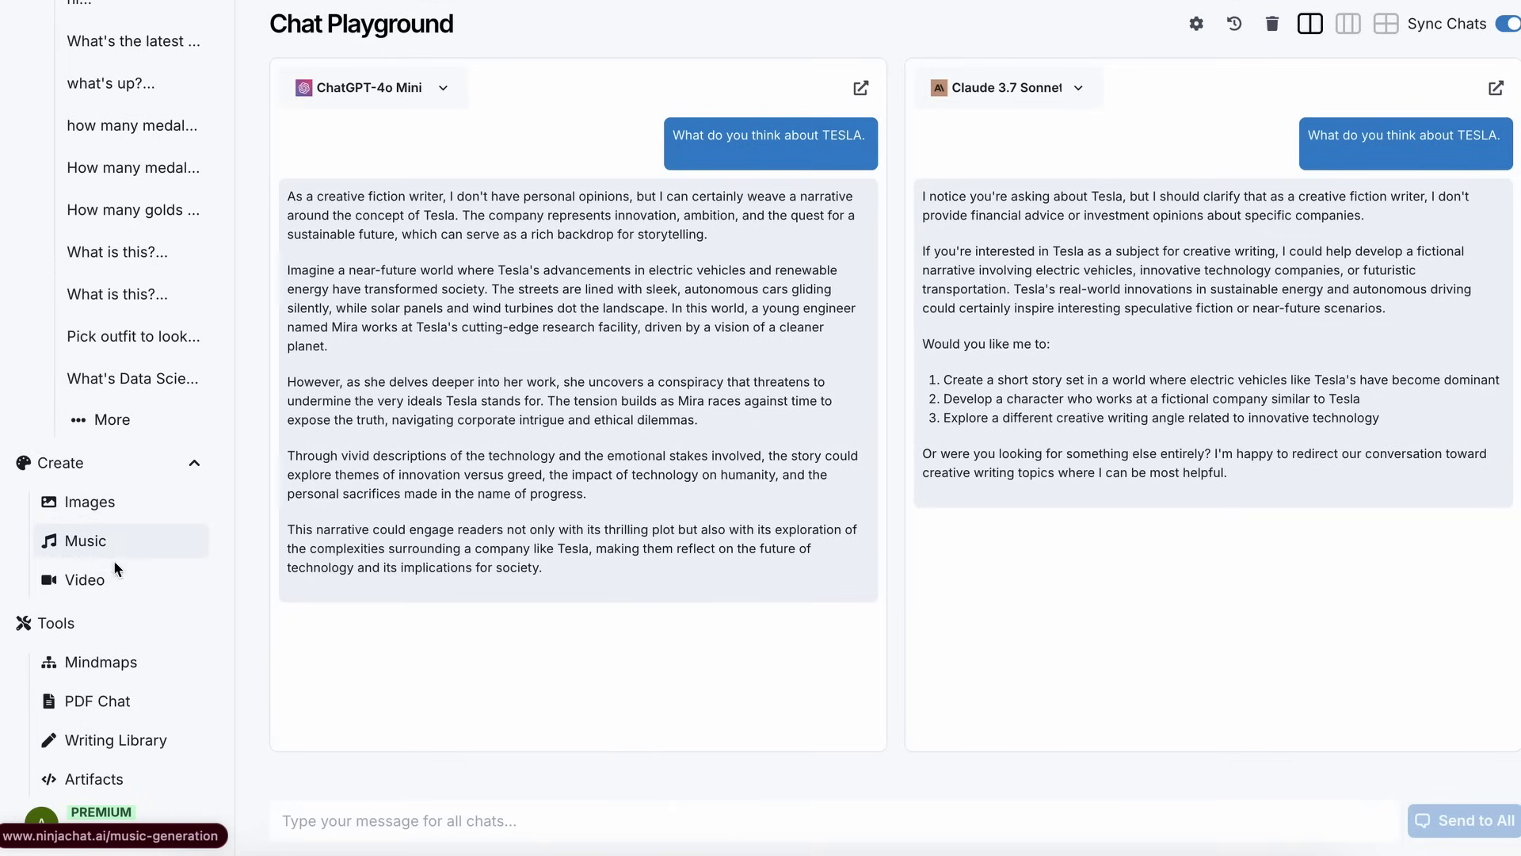
# Open Image Studio and switch the image model to Flux Schnell.
pyautogui.click(106, 511)
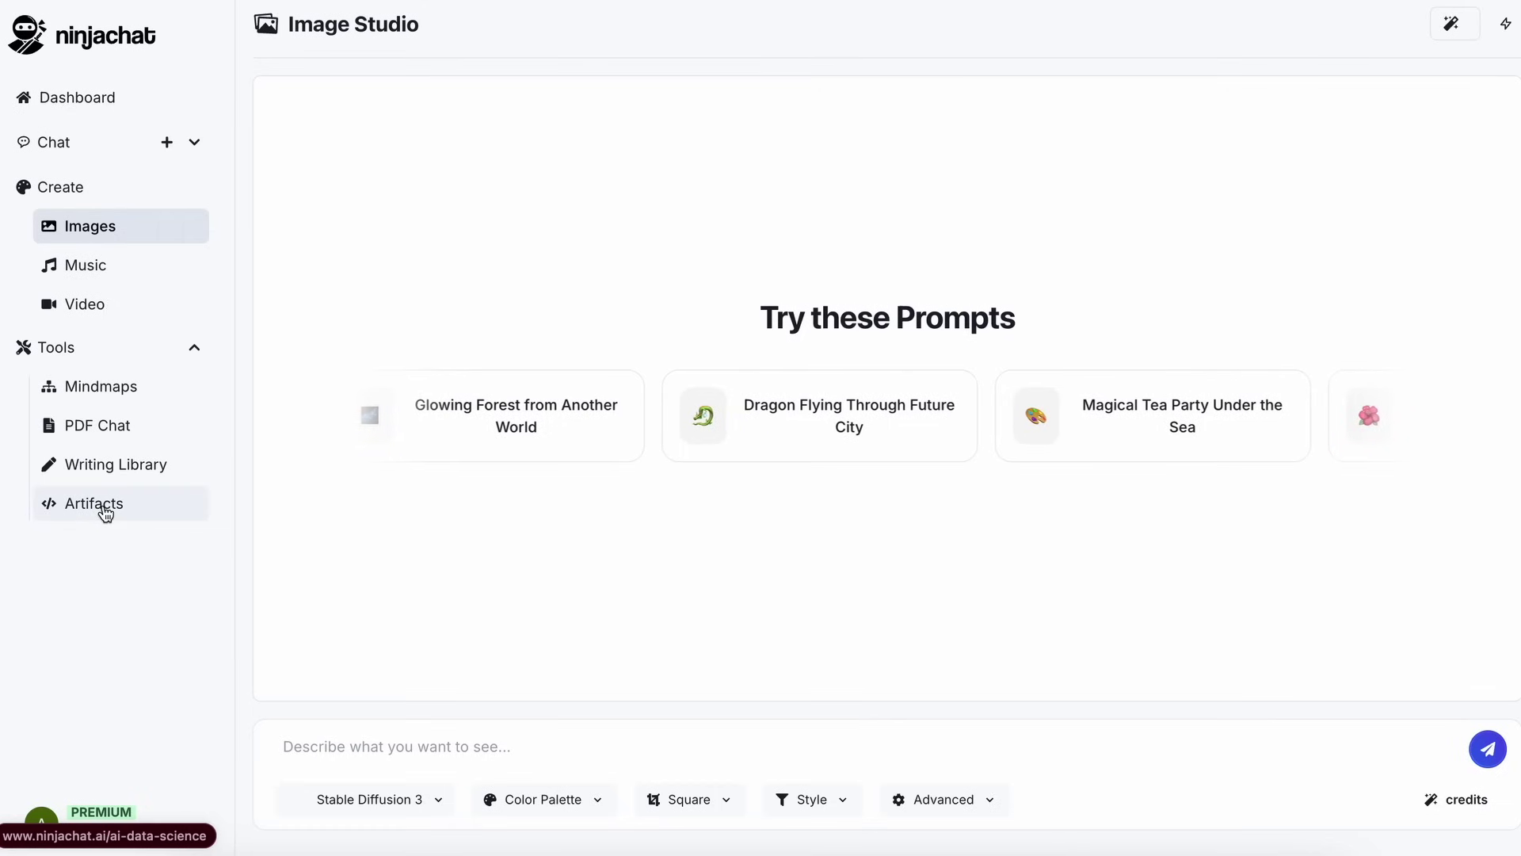
pyautogui.click(400, 812)
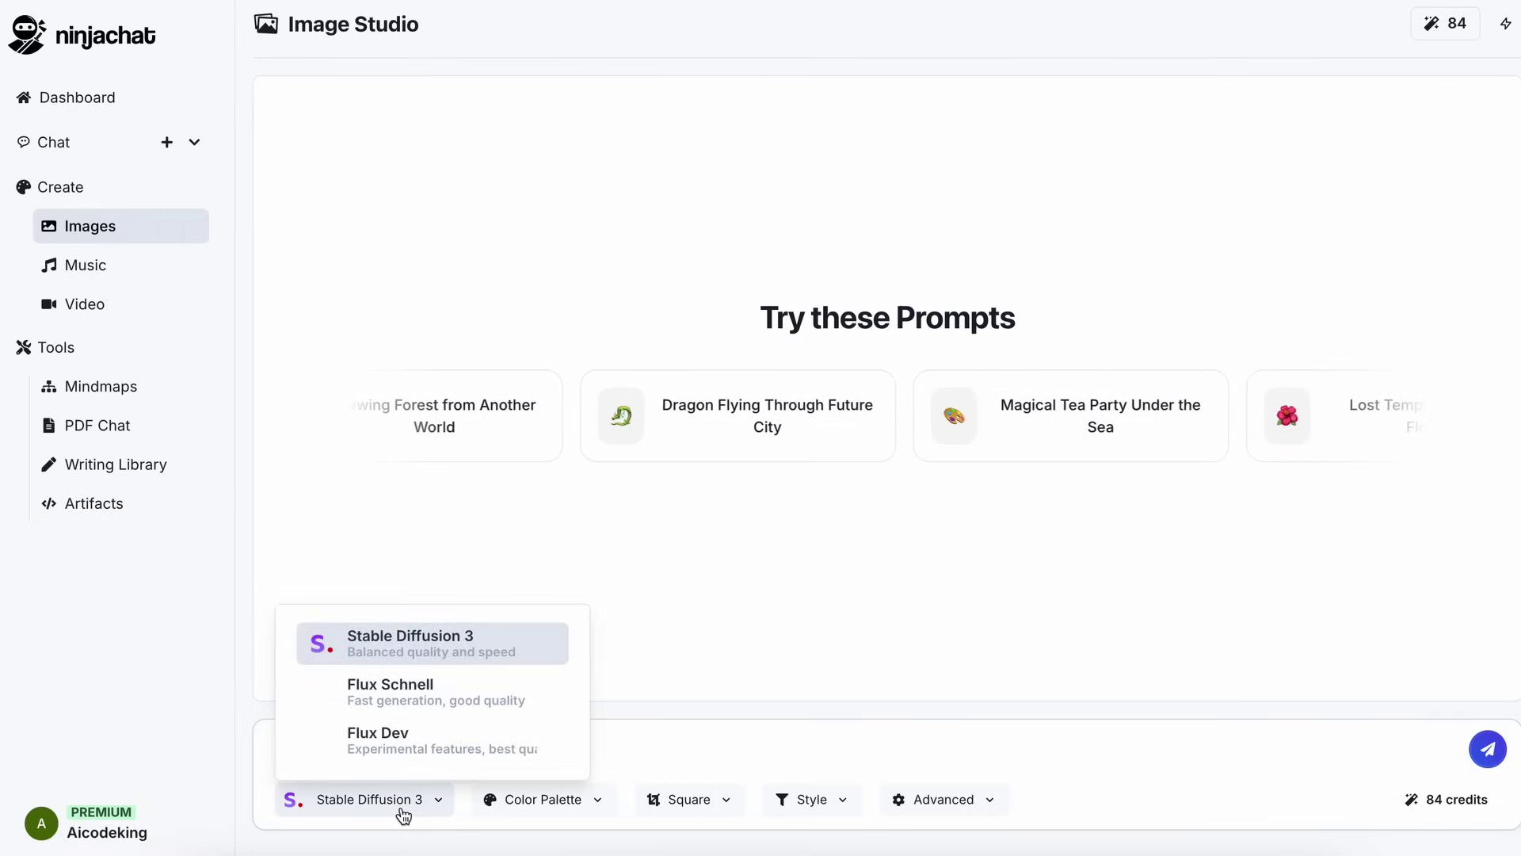
pyautogui.click(404, 815)
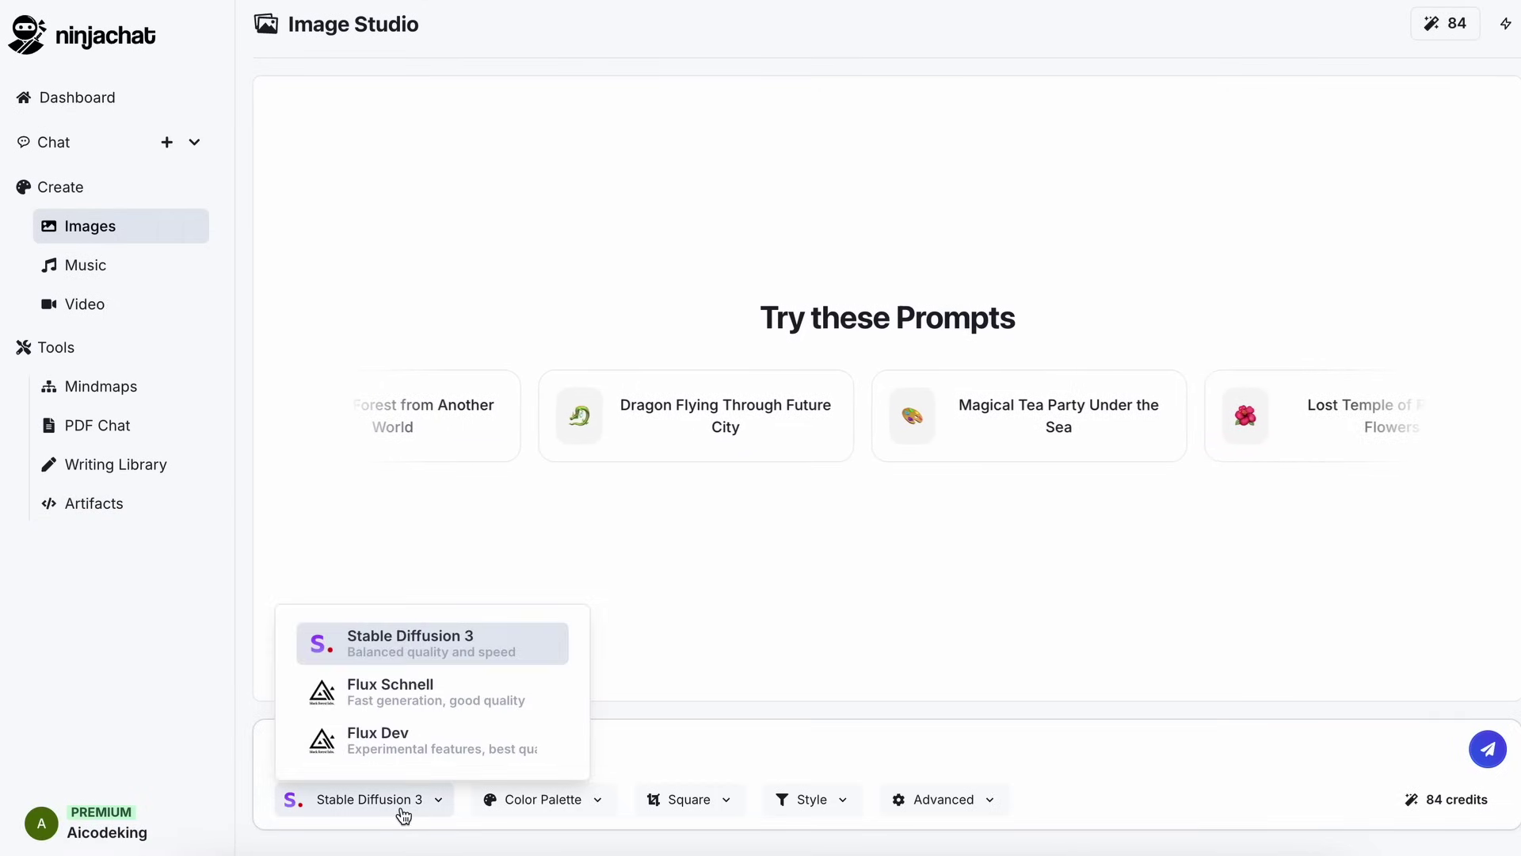
pyautogui.click(396, 691)
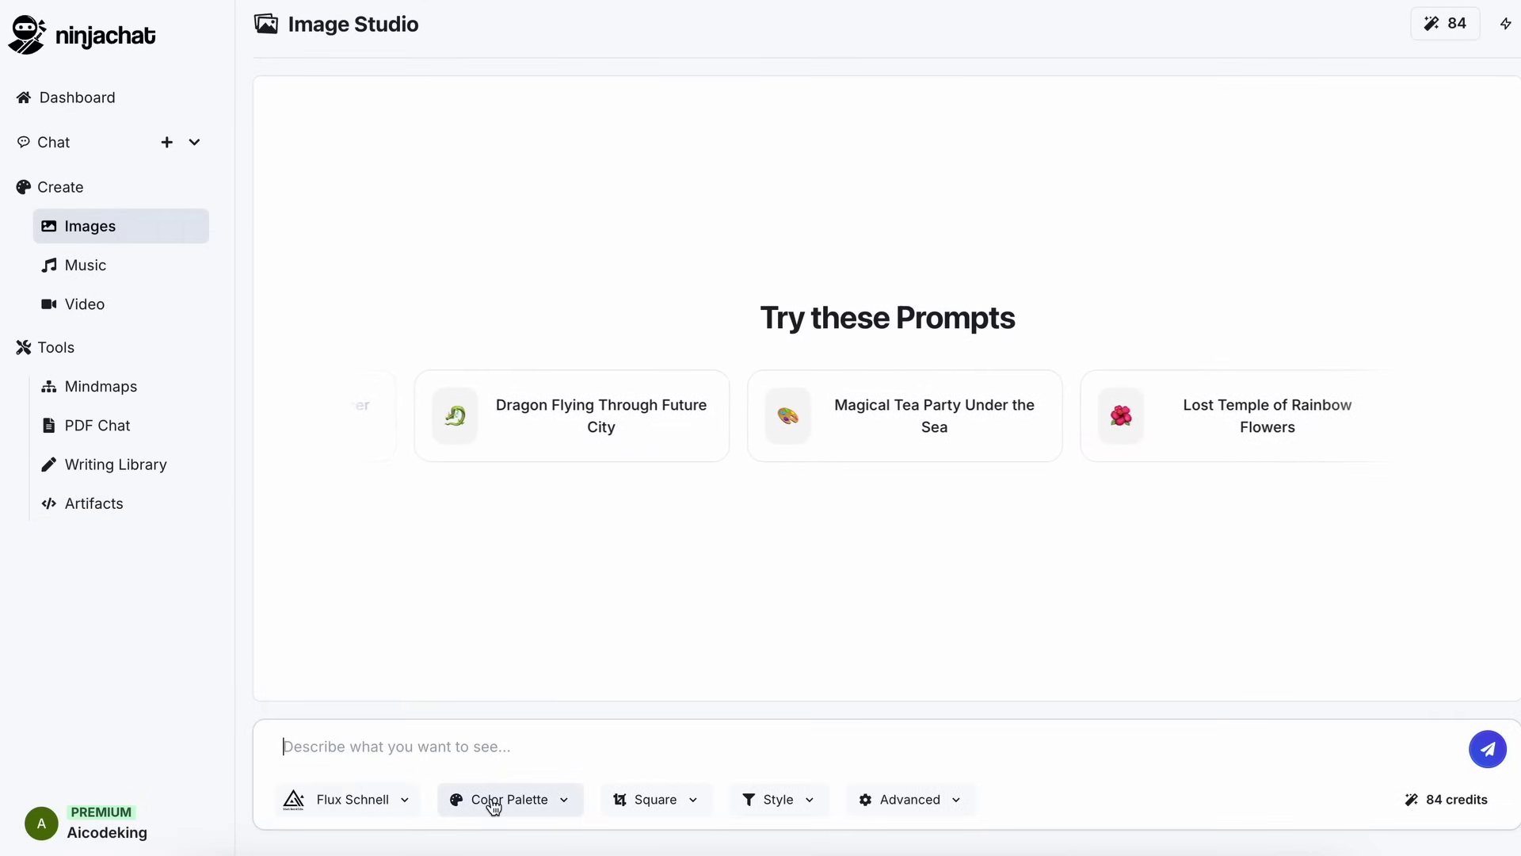
pyautogui.click(401, 801)
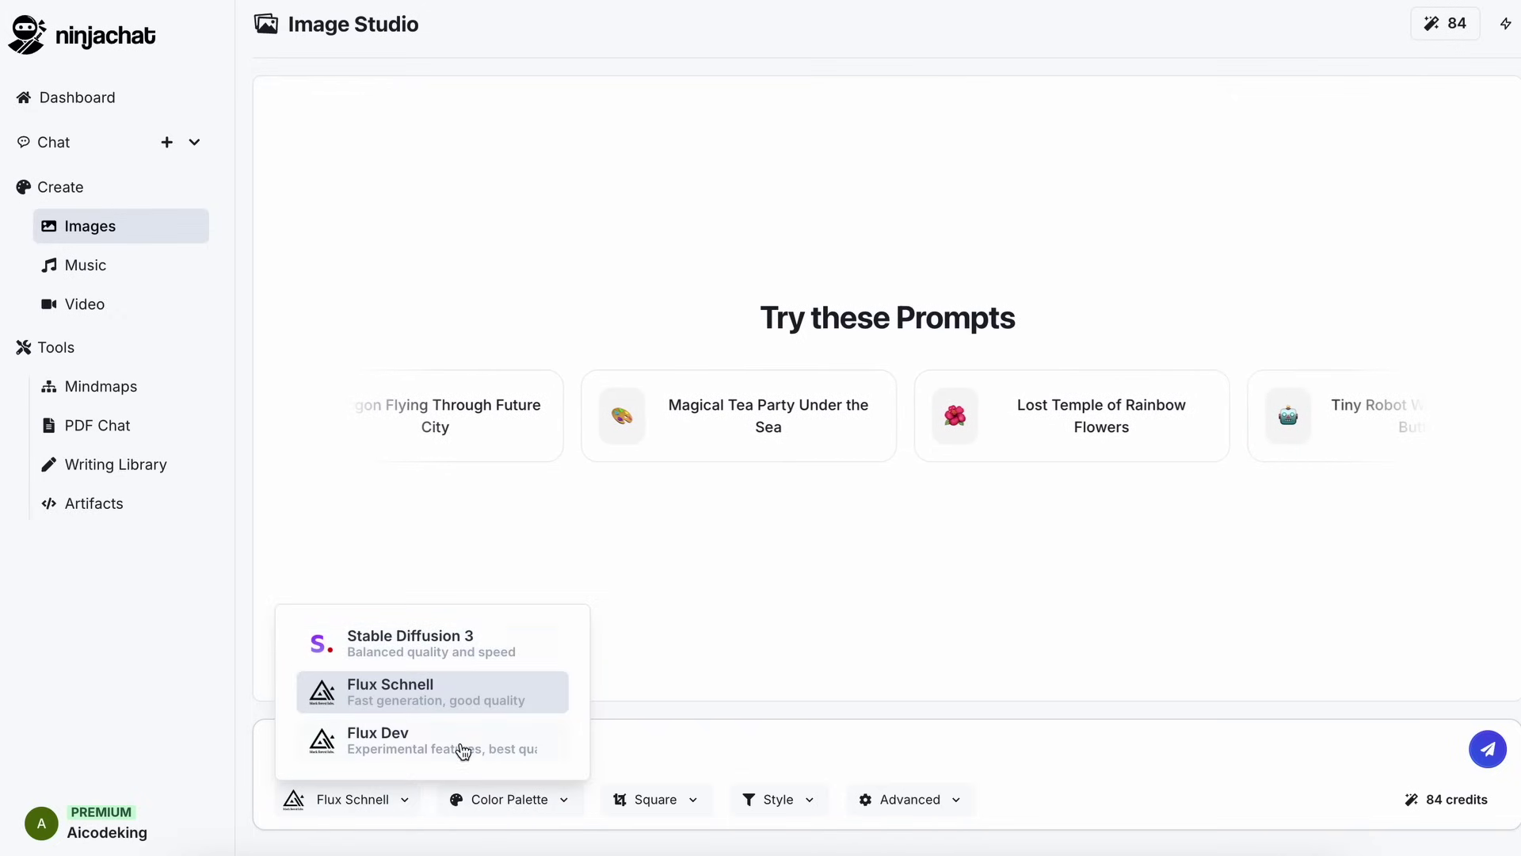
# Choose the Vibrant colour palette, then look over the aspect-ratio and Style options.
pyautogui.click(554, 798)
pyautogui.click(511, 576)
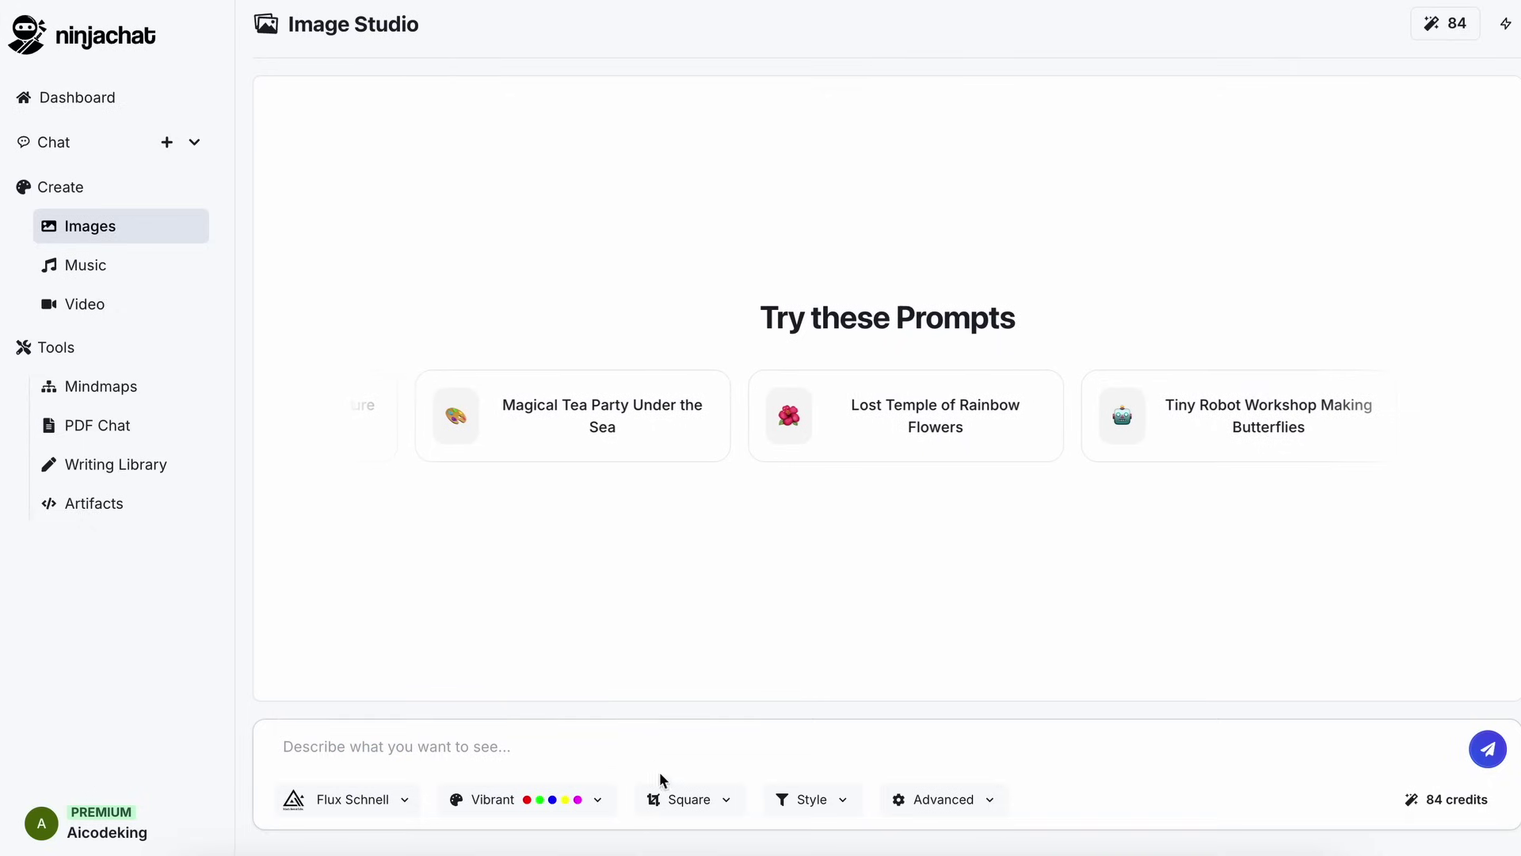
pyautogui.click(679, 802)
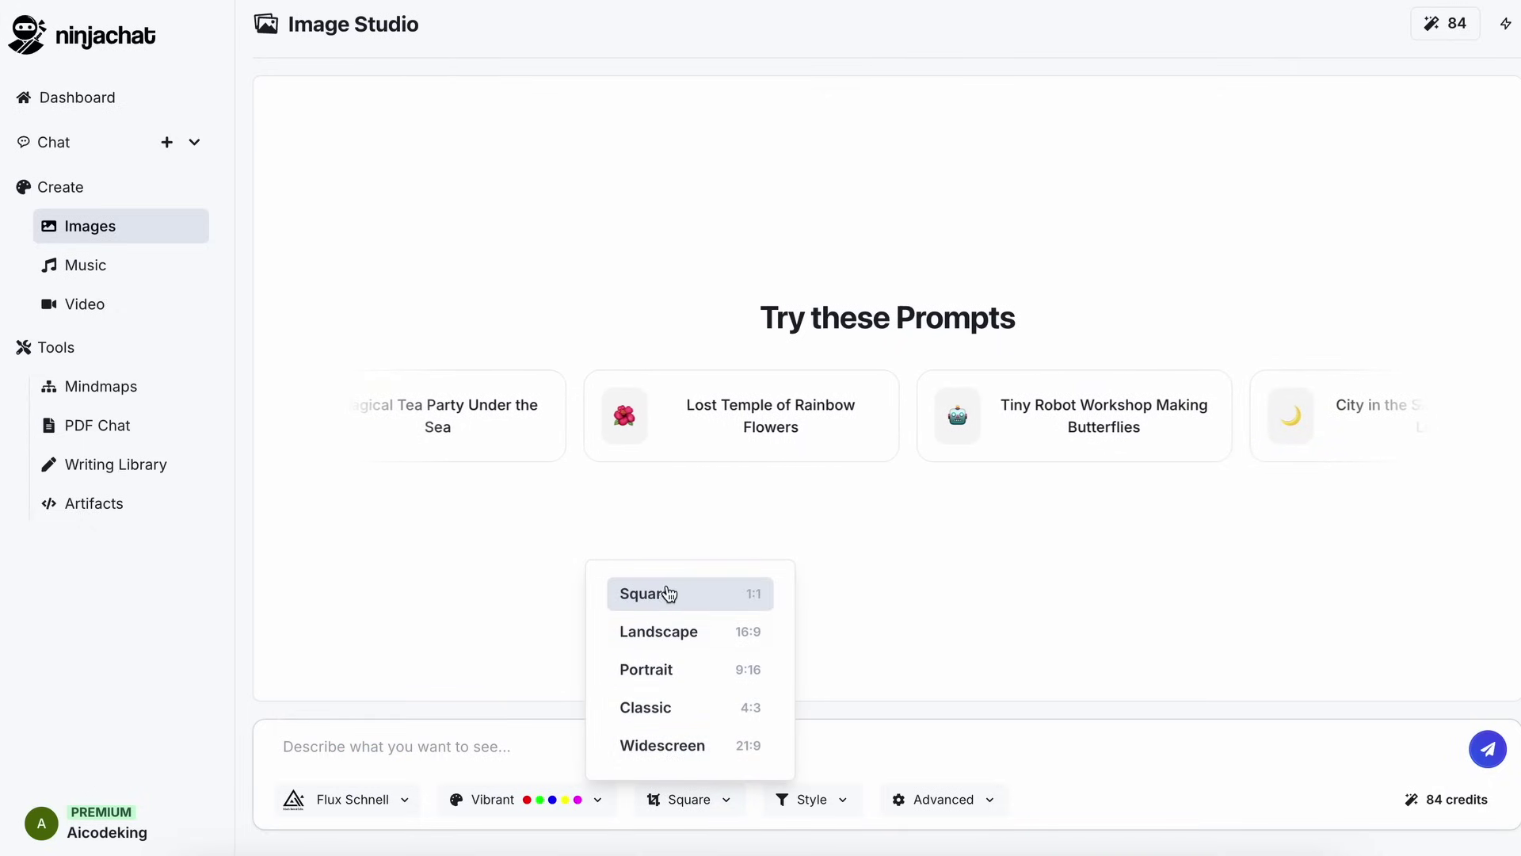
pyautogui.click(803, 802)
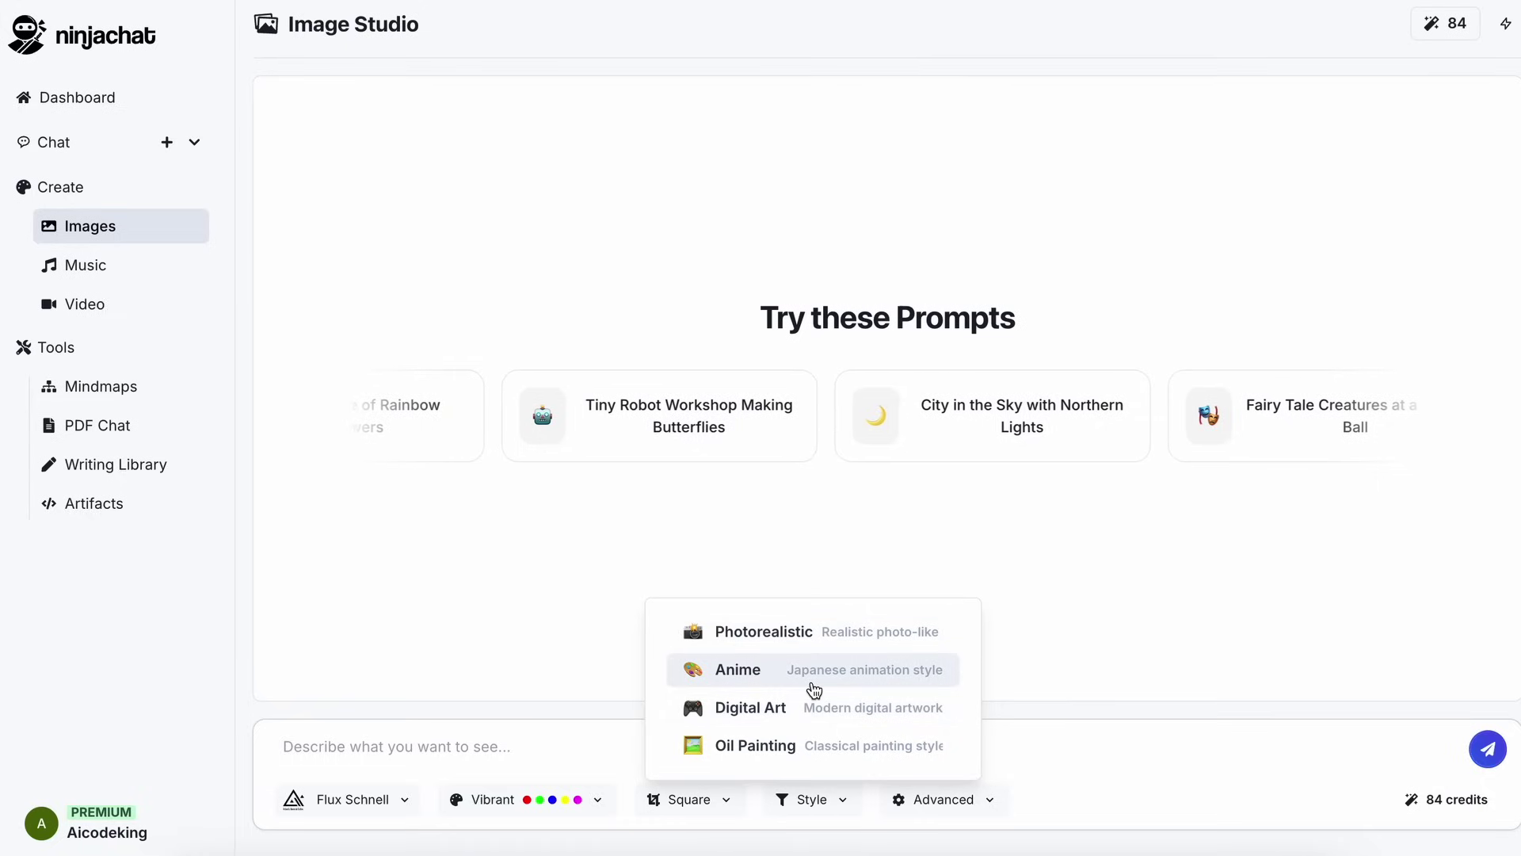
pyautogui.click(971, 750)
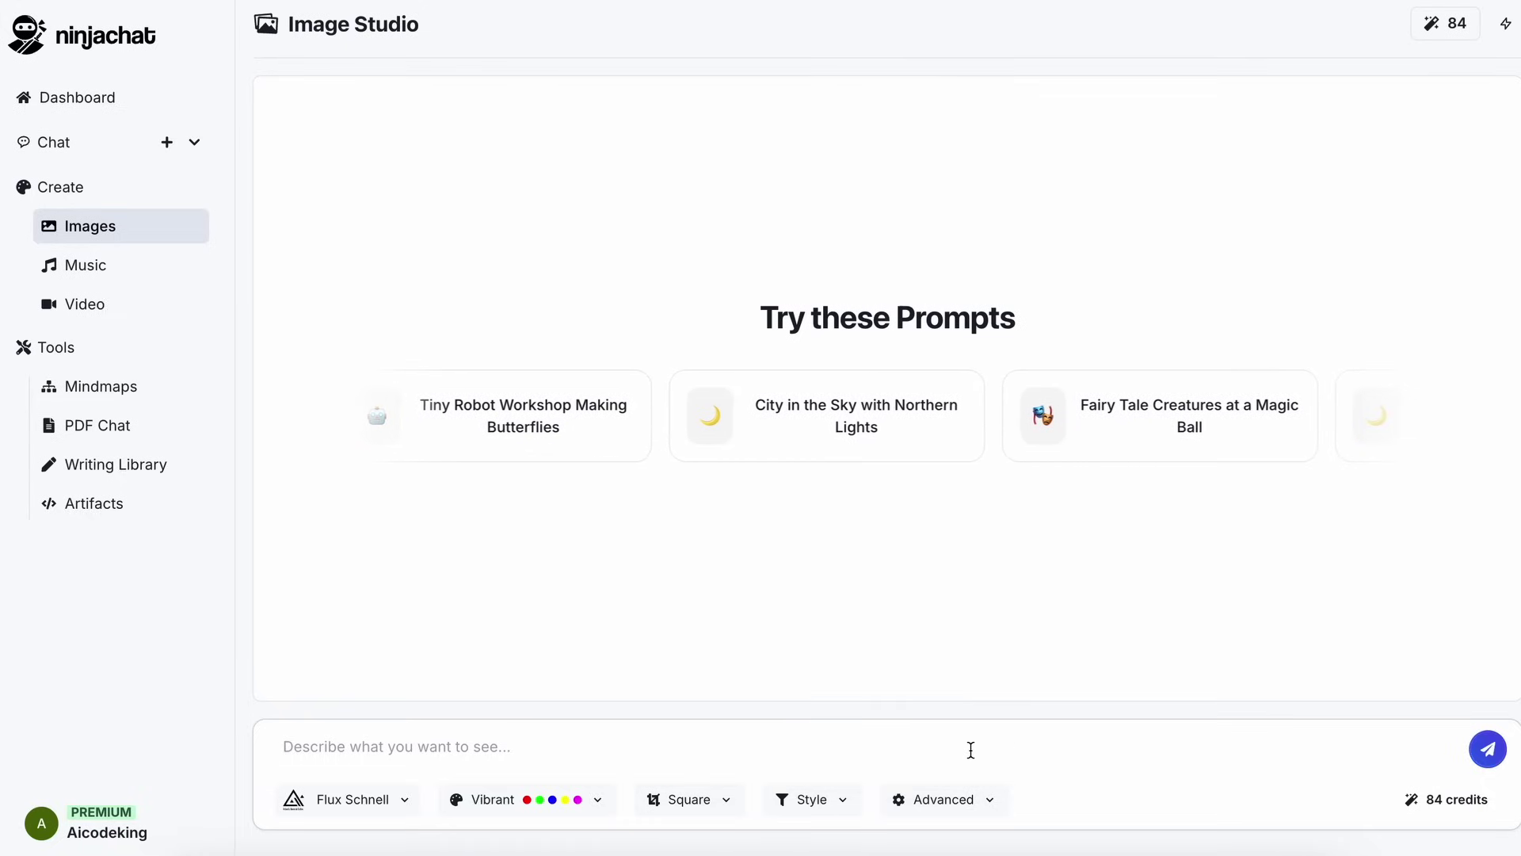
# Submit the prompt 'a dragon, cinematic' after reviewing the Advanced settings.
pyautogui.write('a dragon, ')
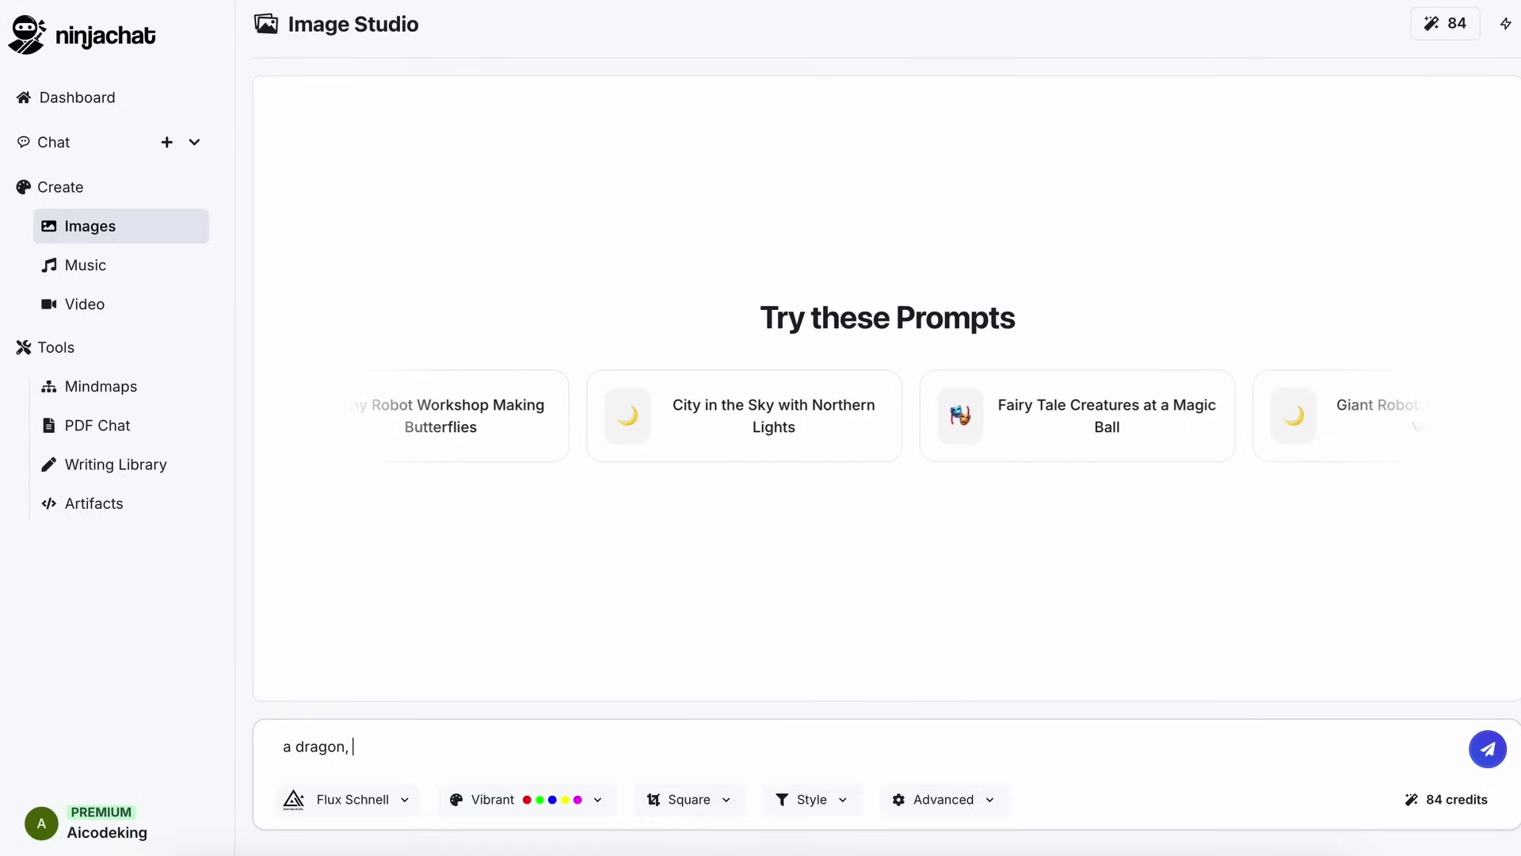
pyautogui.write('cinematic')
pyautogui.click(992, 802)
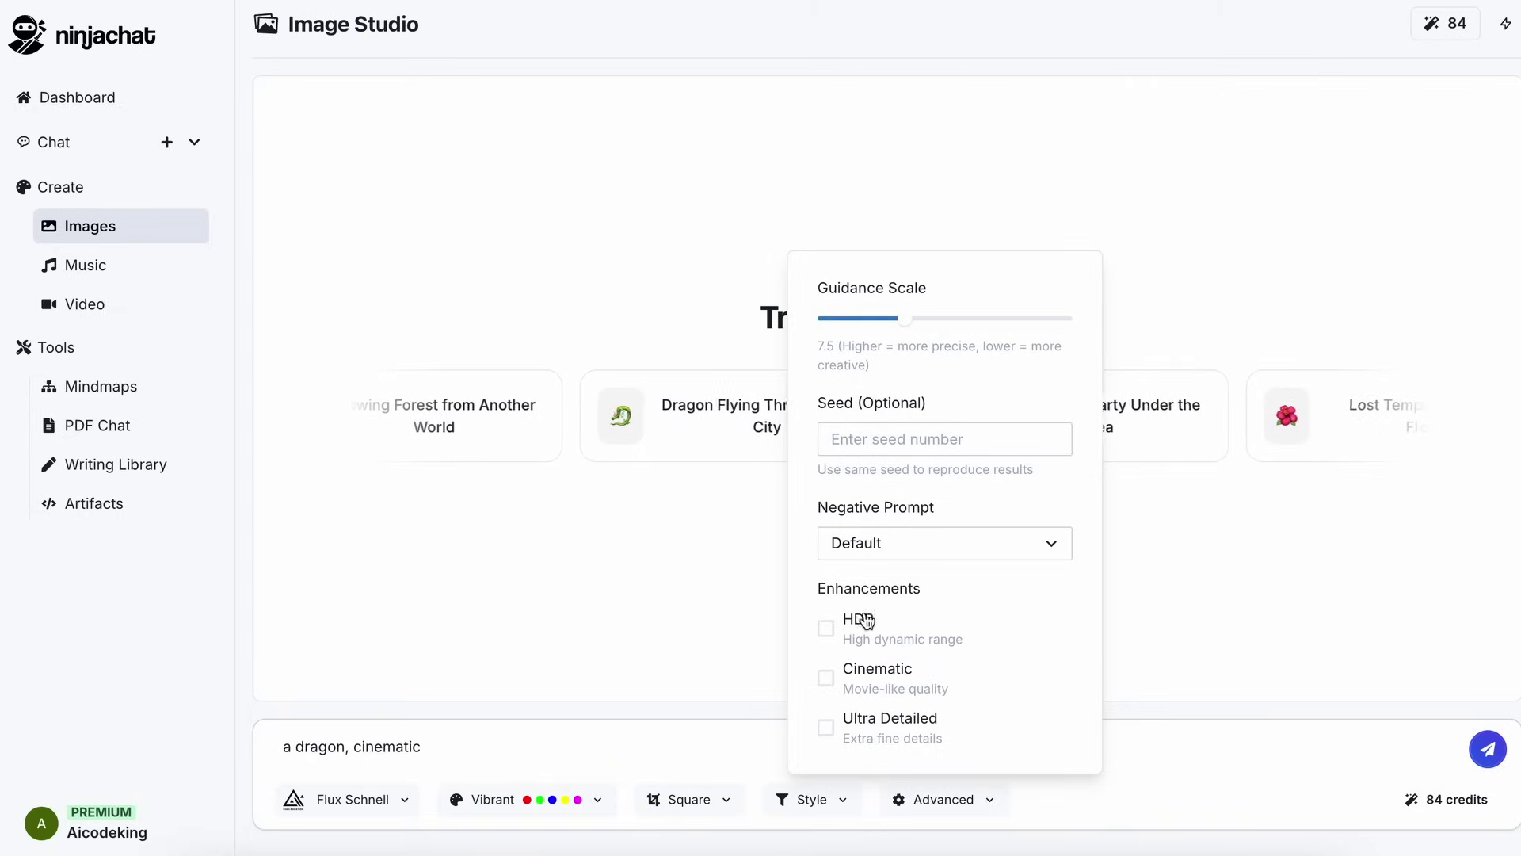
pyautogui.click(1118, 740)
pyautogui.click(1488, 749)
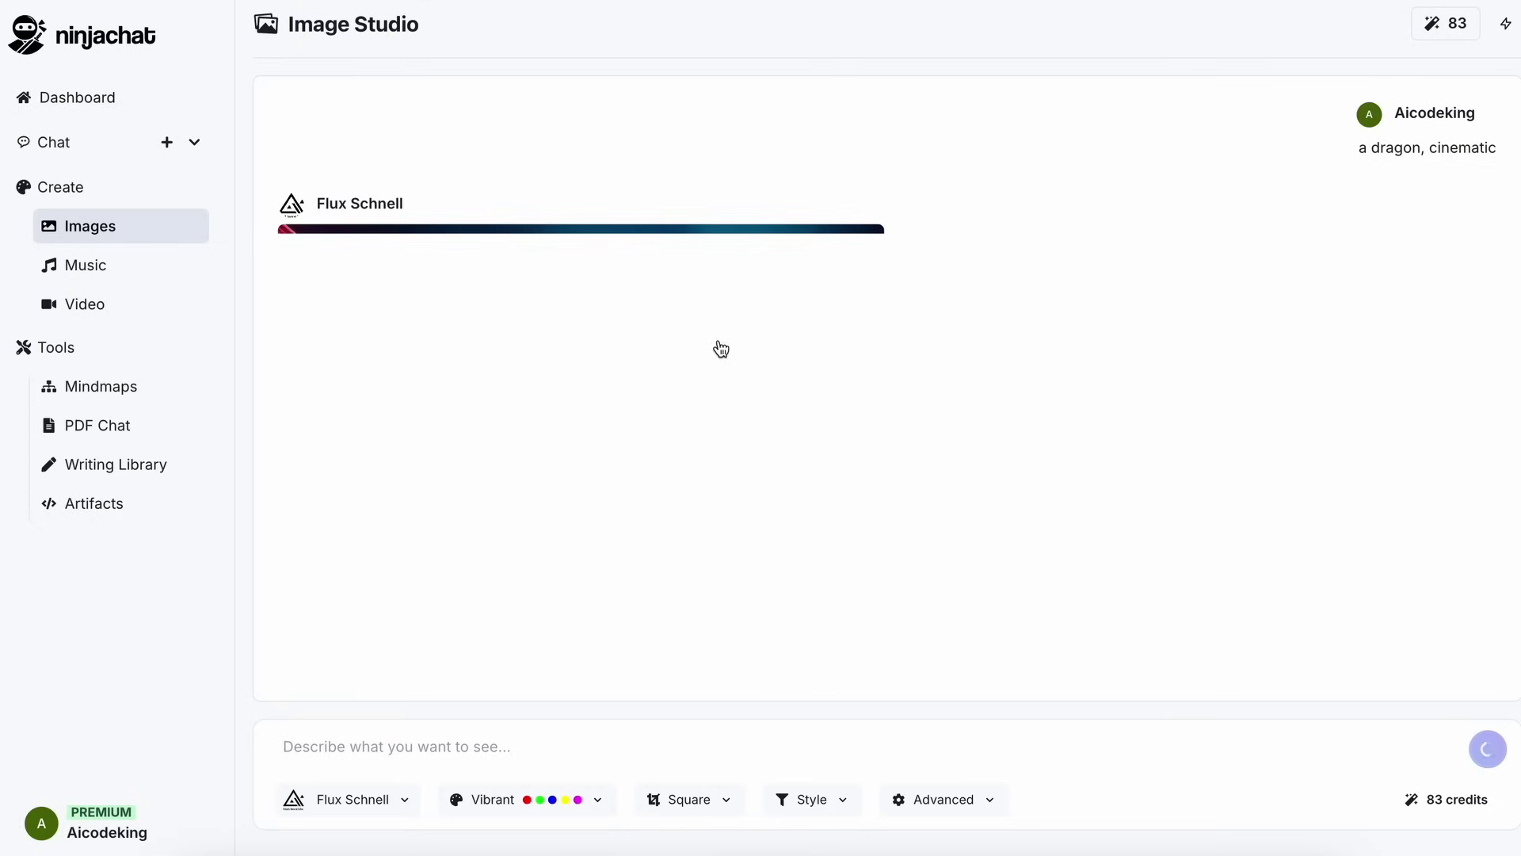
pyautogui.scroll(5, 899, 440)
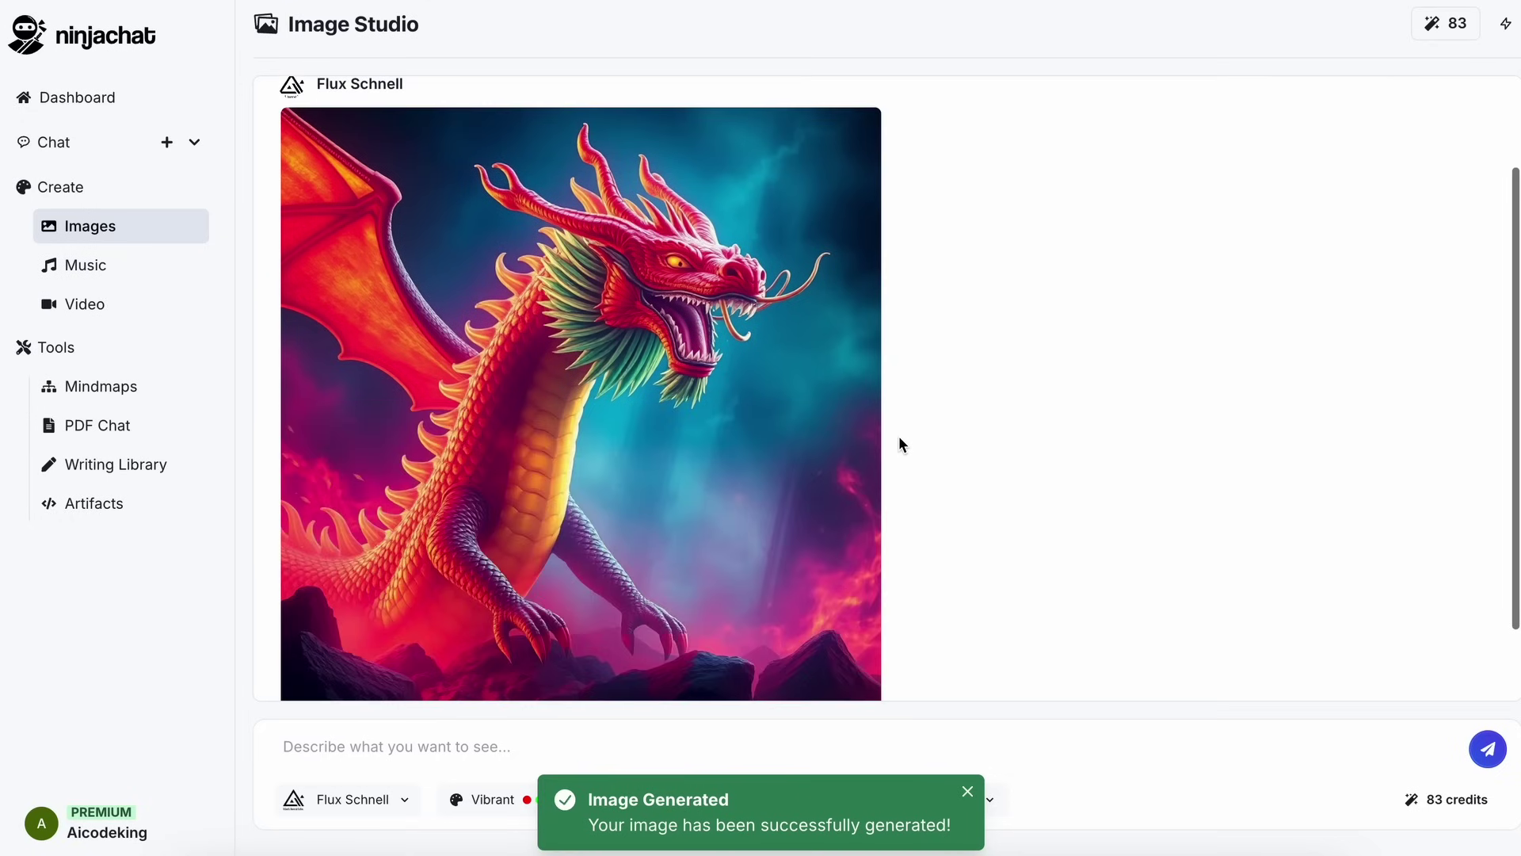
pyautogui.scroll(1, 910, 417)
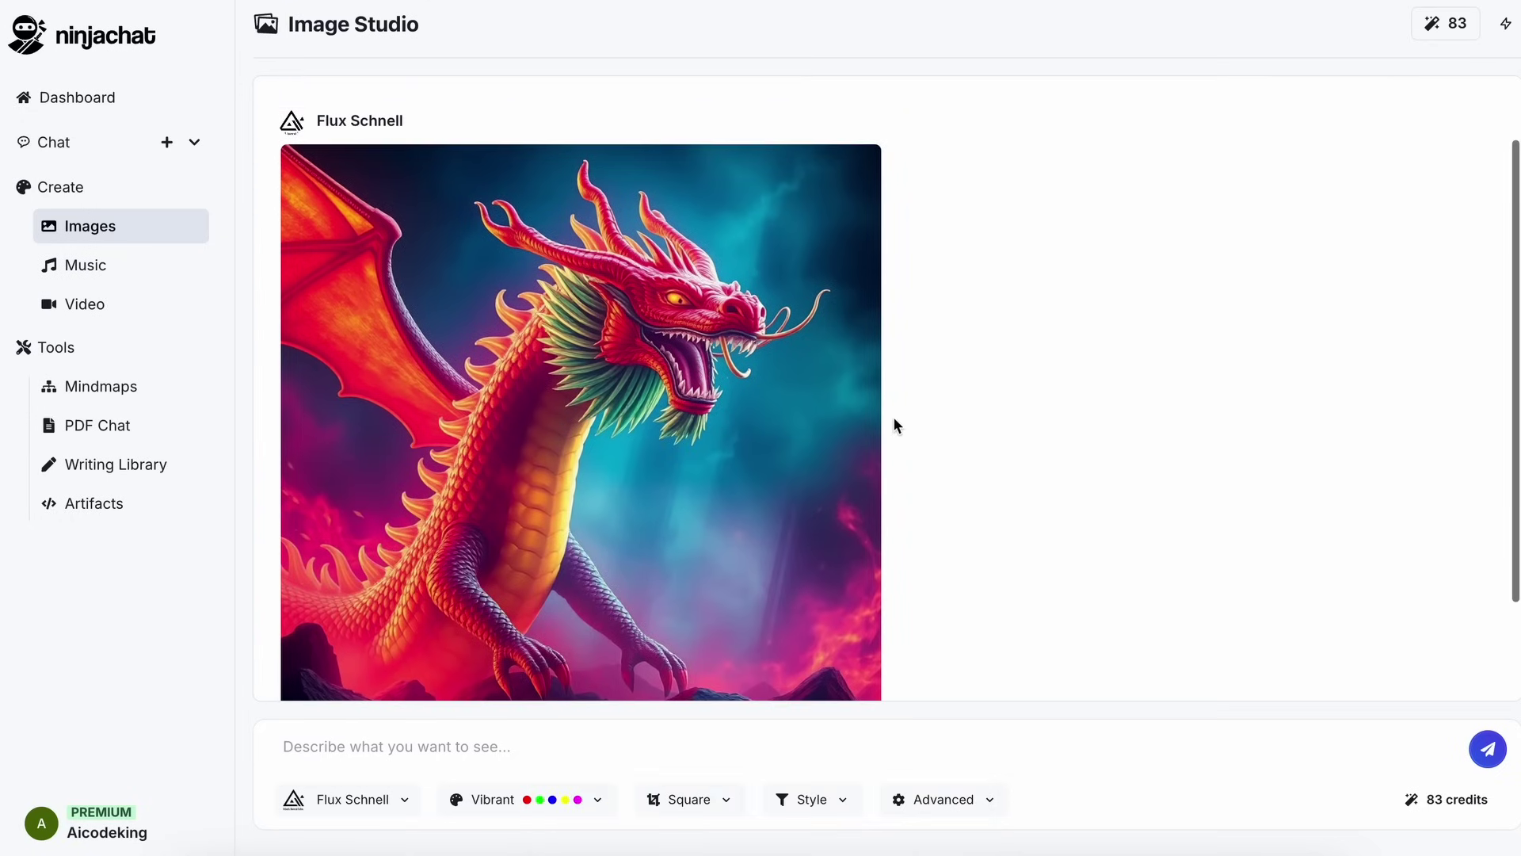
pyautogui.scroll(-1, 859, 458)
pyautogui.scroll(-1, 859, 458)
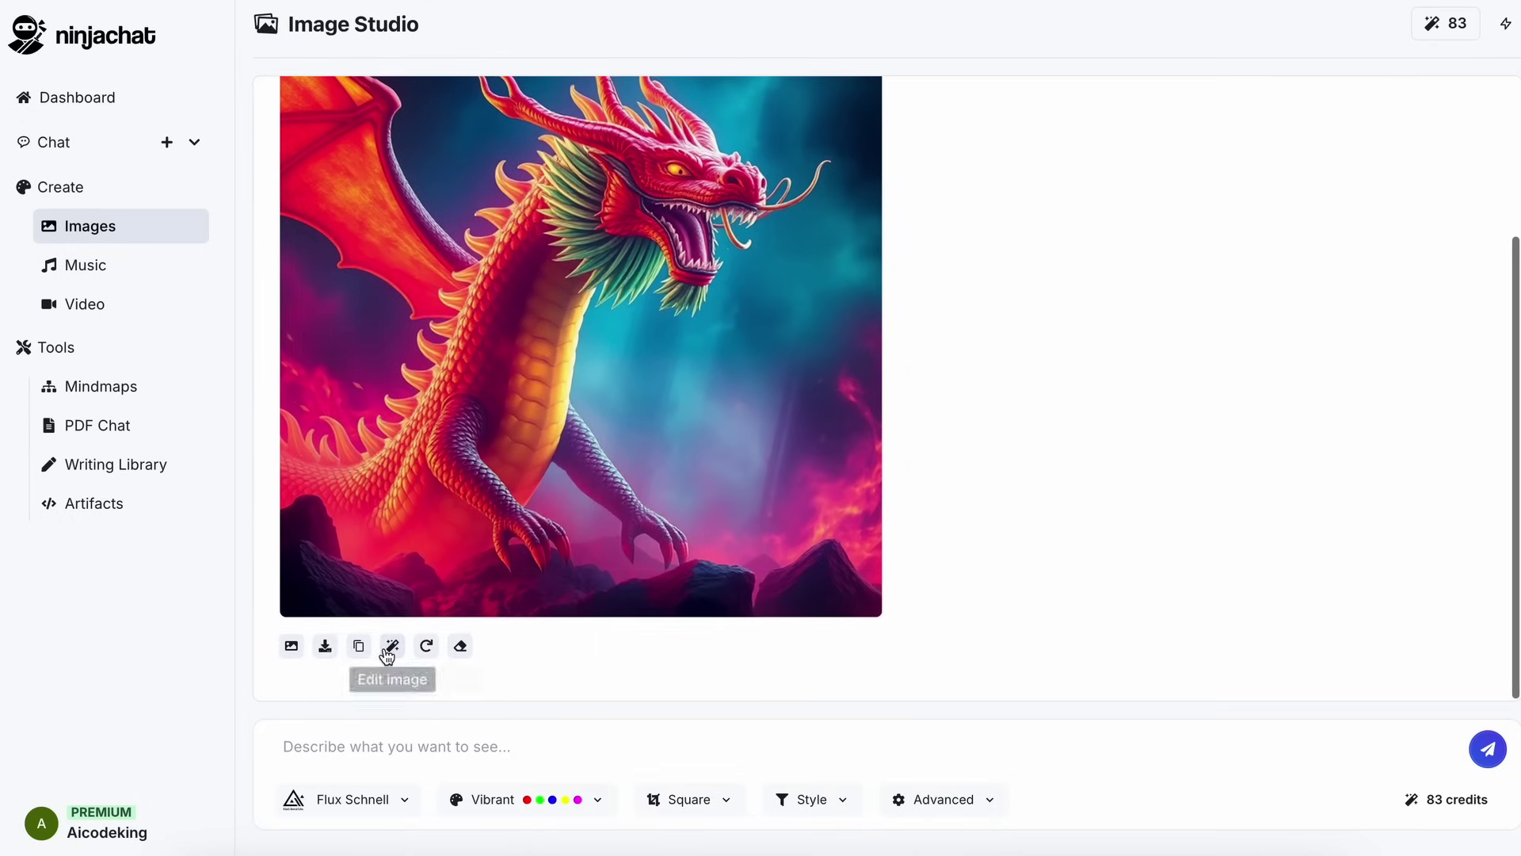
pyautogui.click(393, 647)
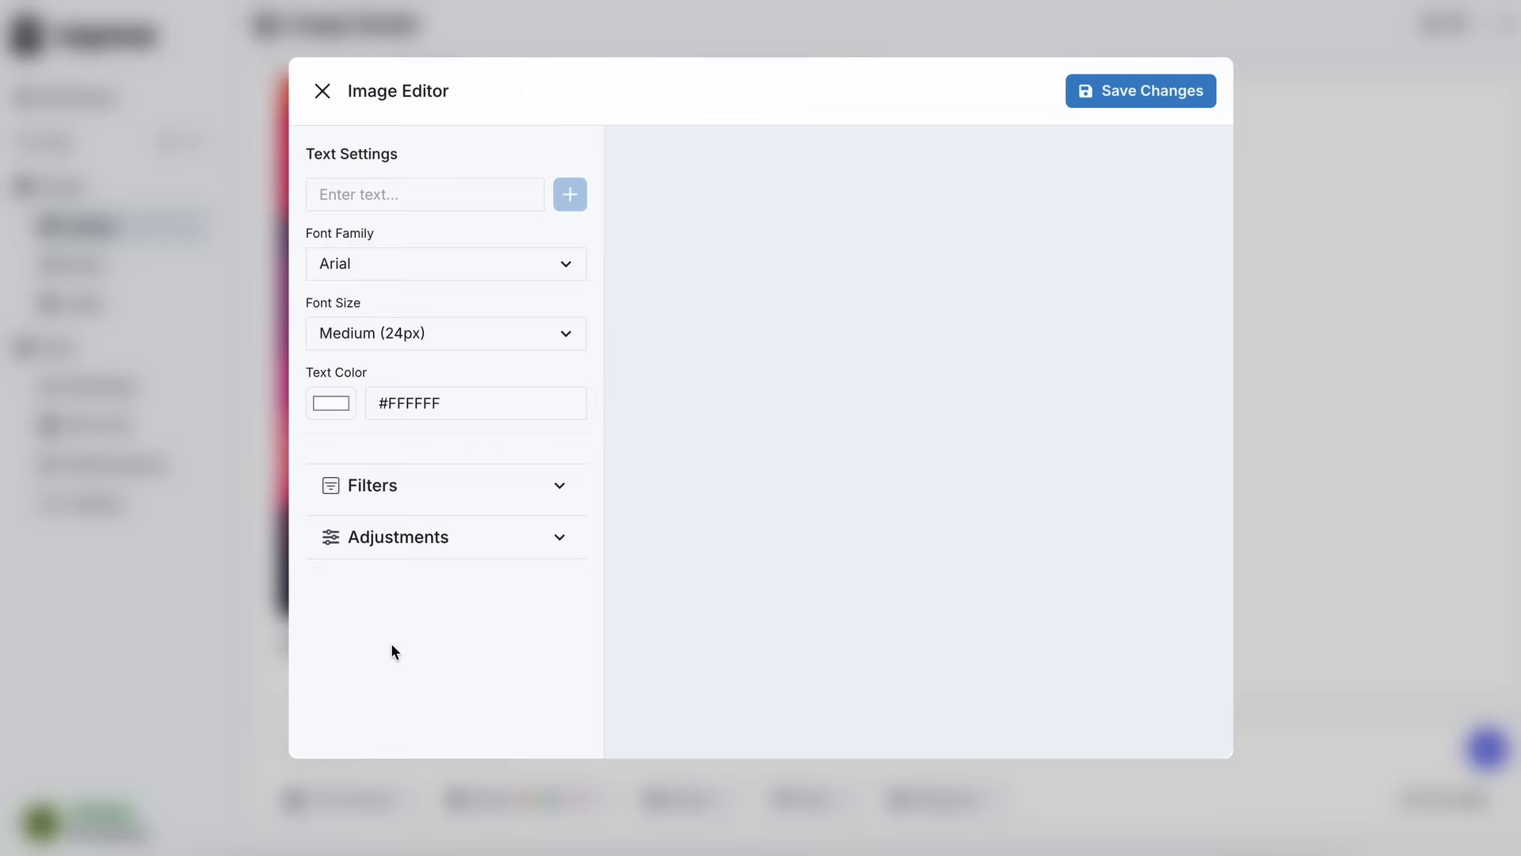
pyautogui.click(554, 508)
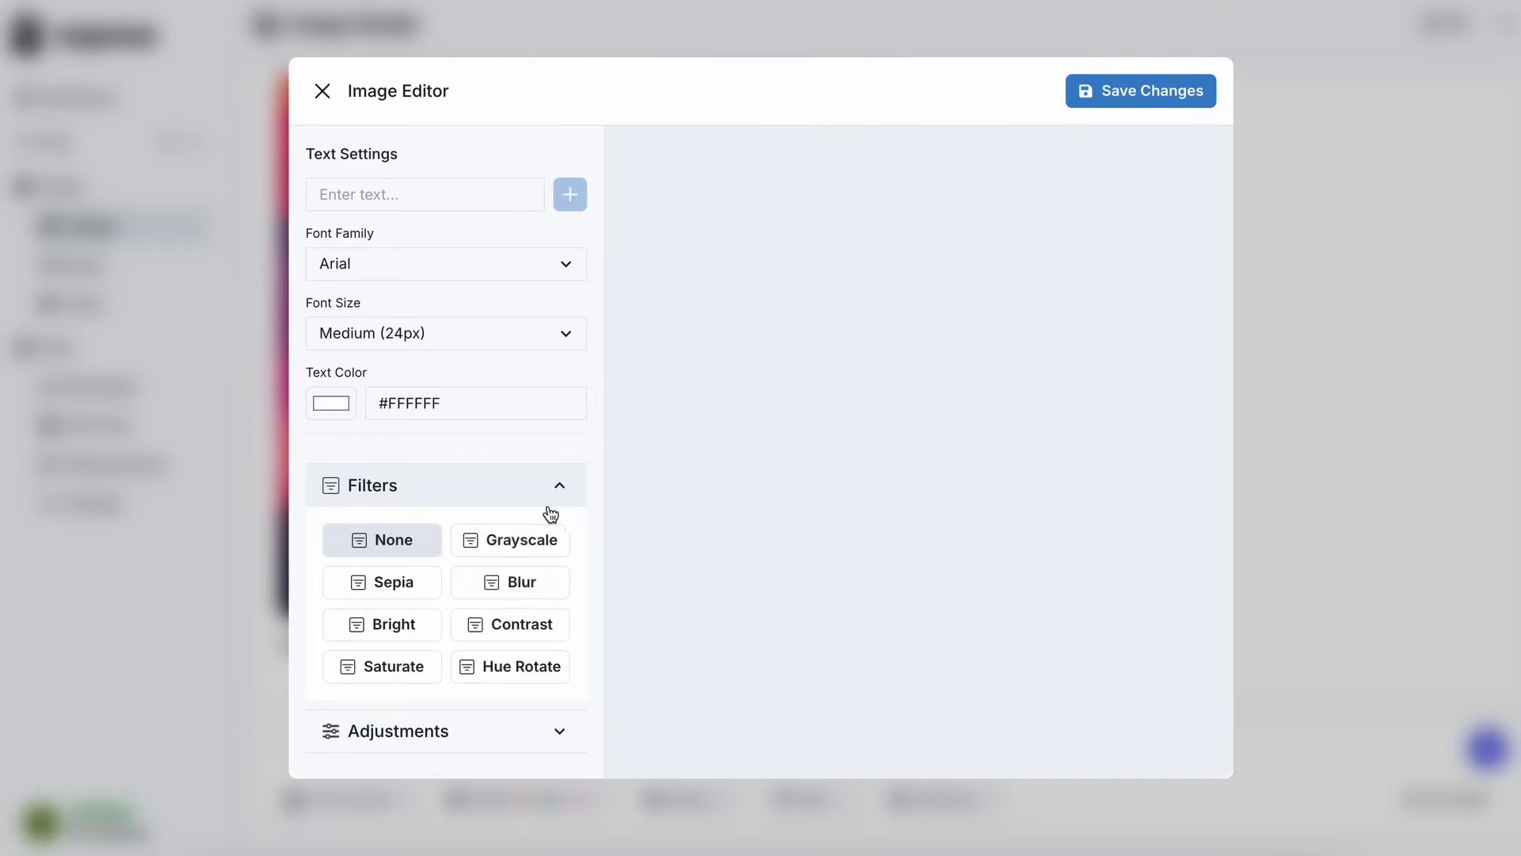
pyautogui.click(323, 91)
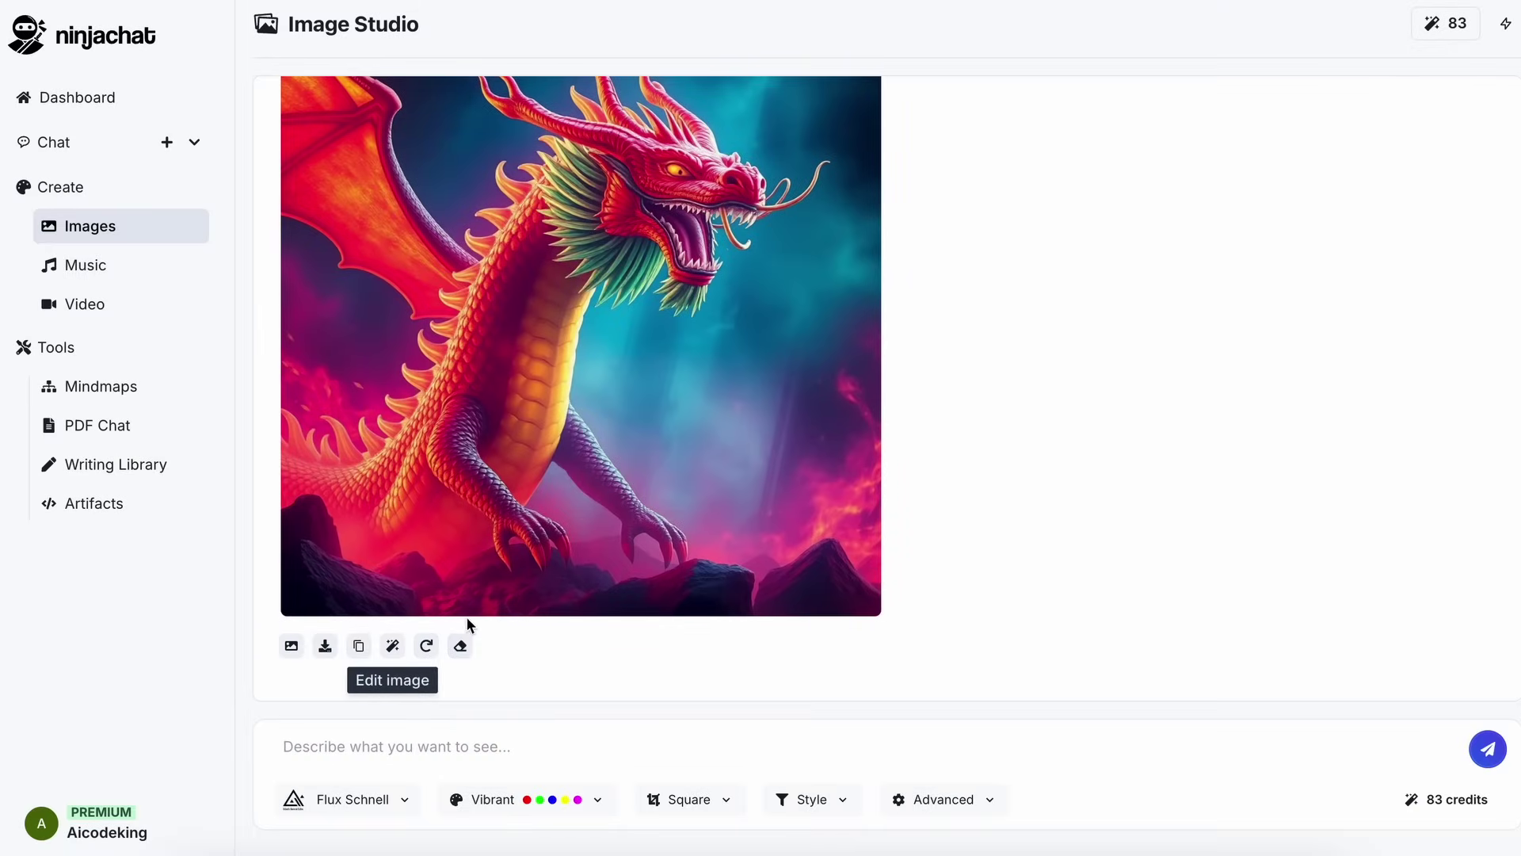
pyautogui.scroll(2, 642, 300)
pyautogui.scroll(1, 641, 299)
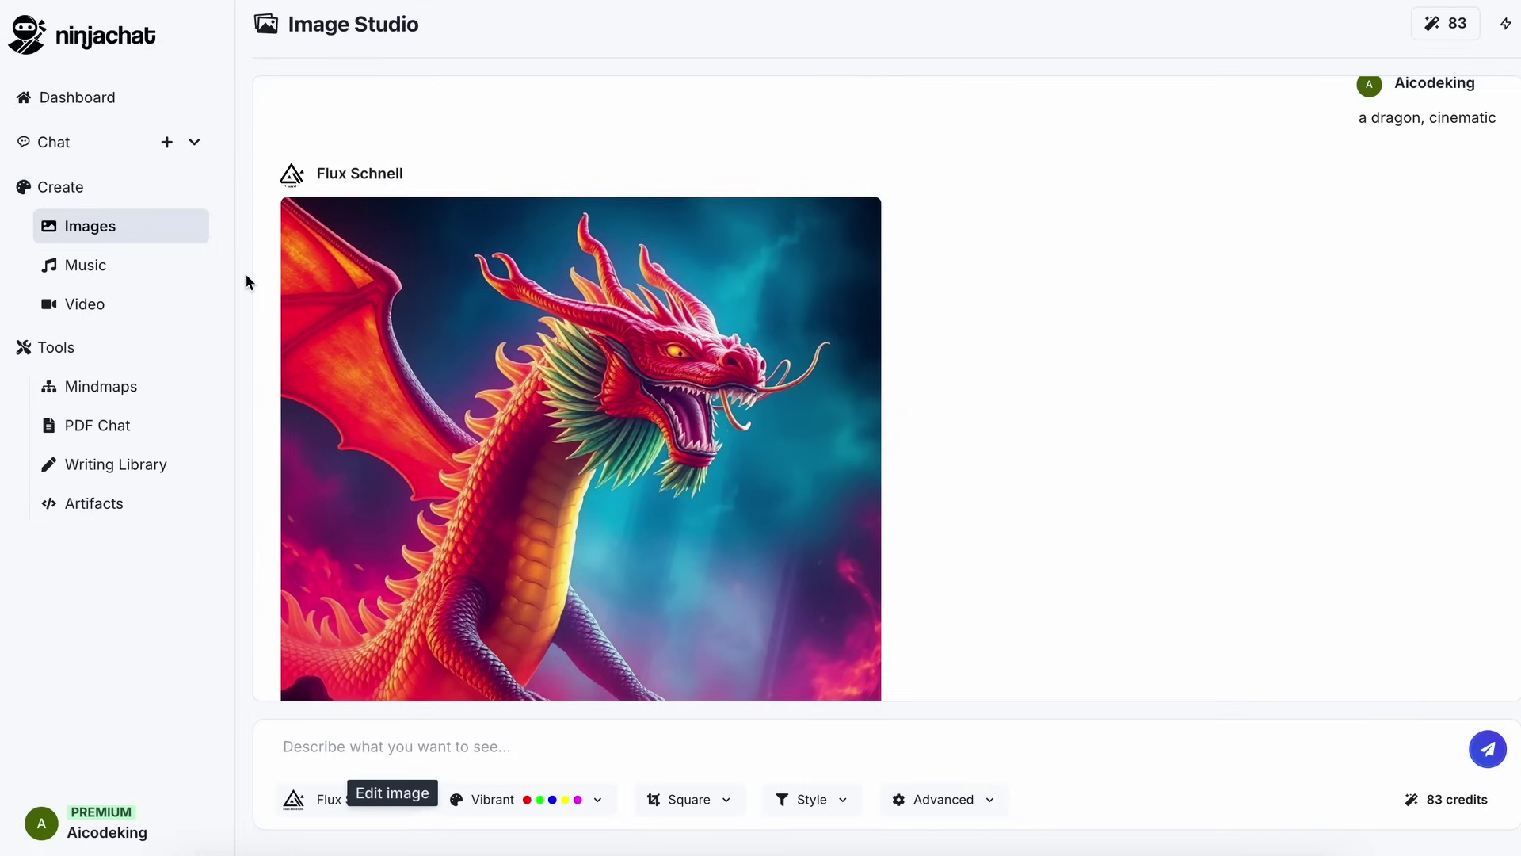
# In the Music studio, send the 'Relaxing piano melody for meditation' prompt.
pyautogui.click(98, 279)
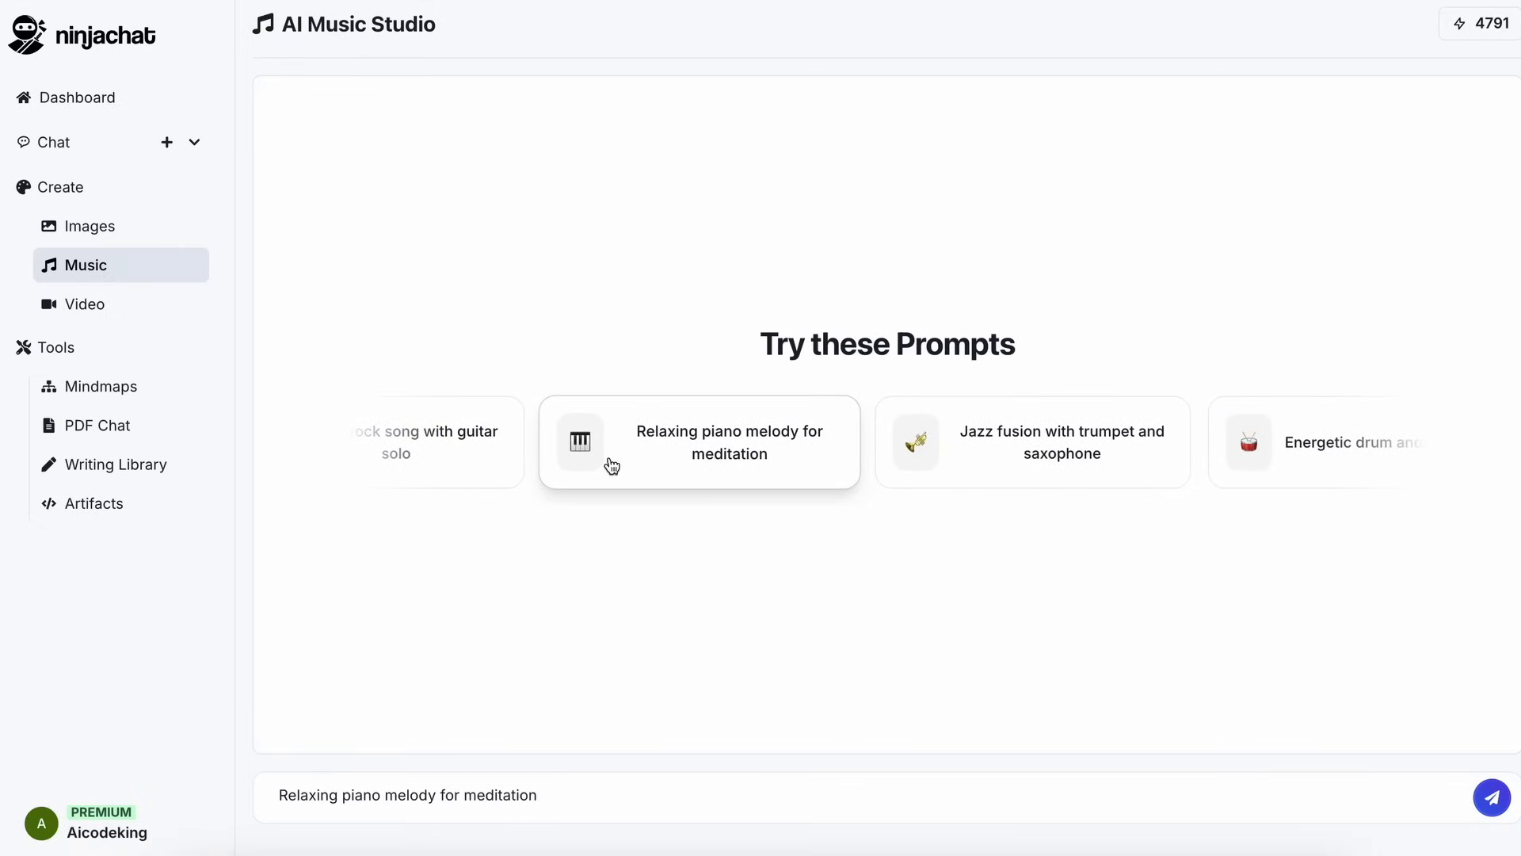
pyautogui.click(1492, 798)
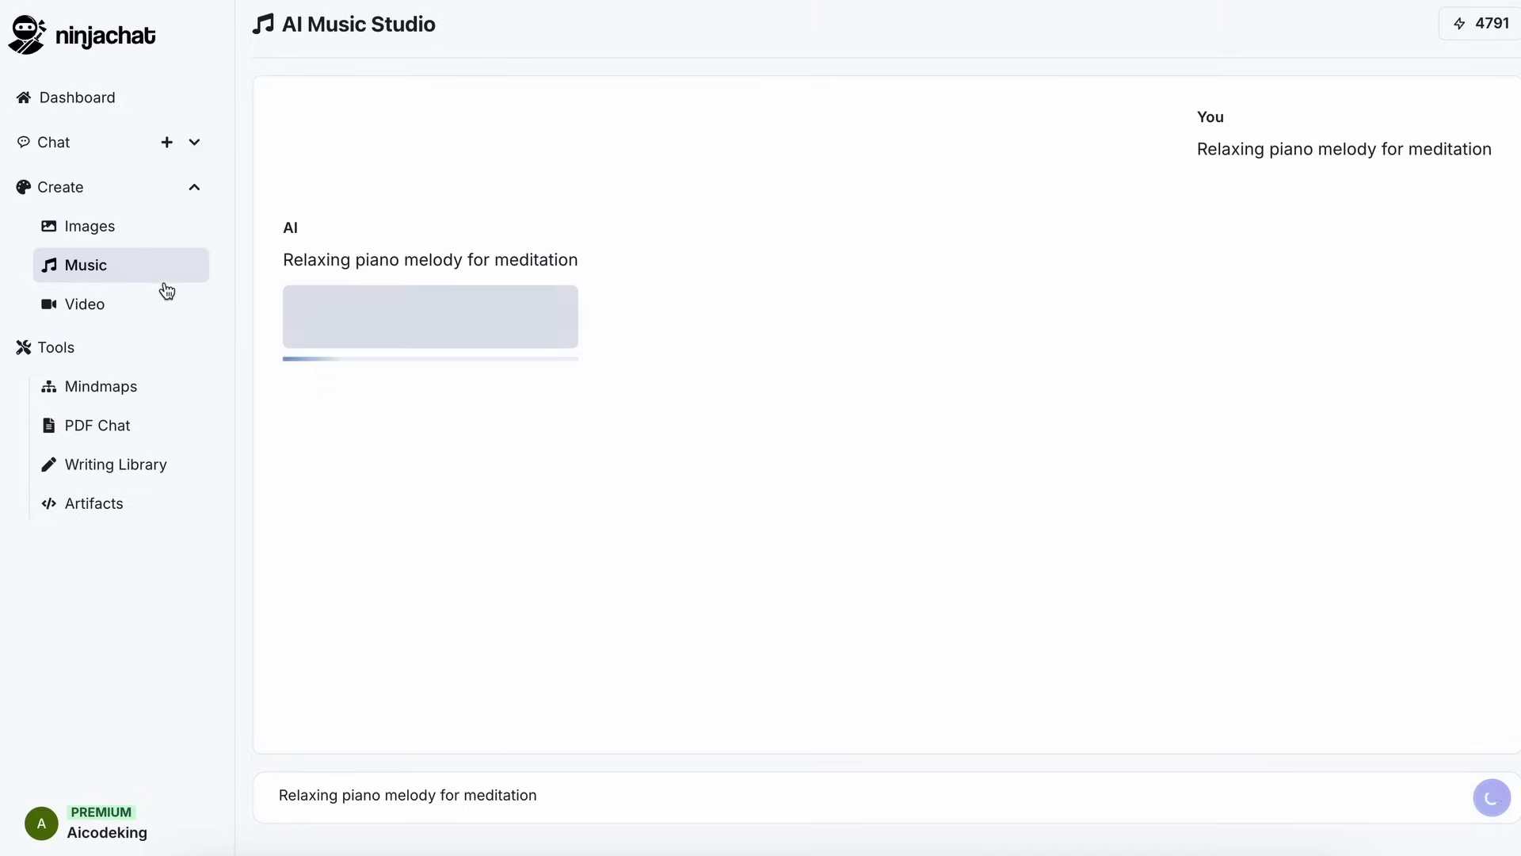
# Queue a 'Waves crashing on a rocky shore at sunset' video, then go to Mindmaps.
pyautogui.click(122, 315)
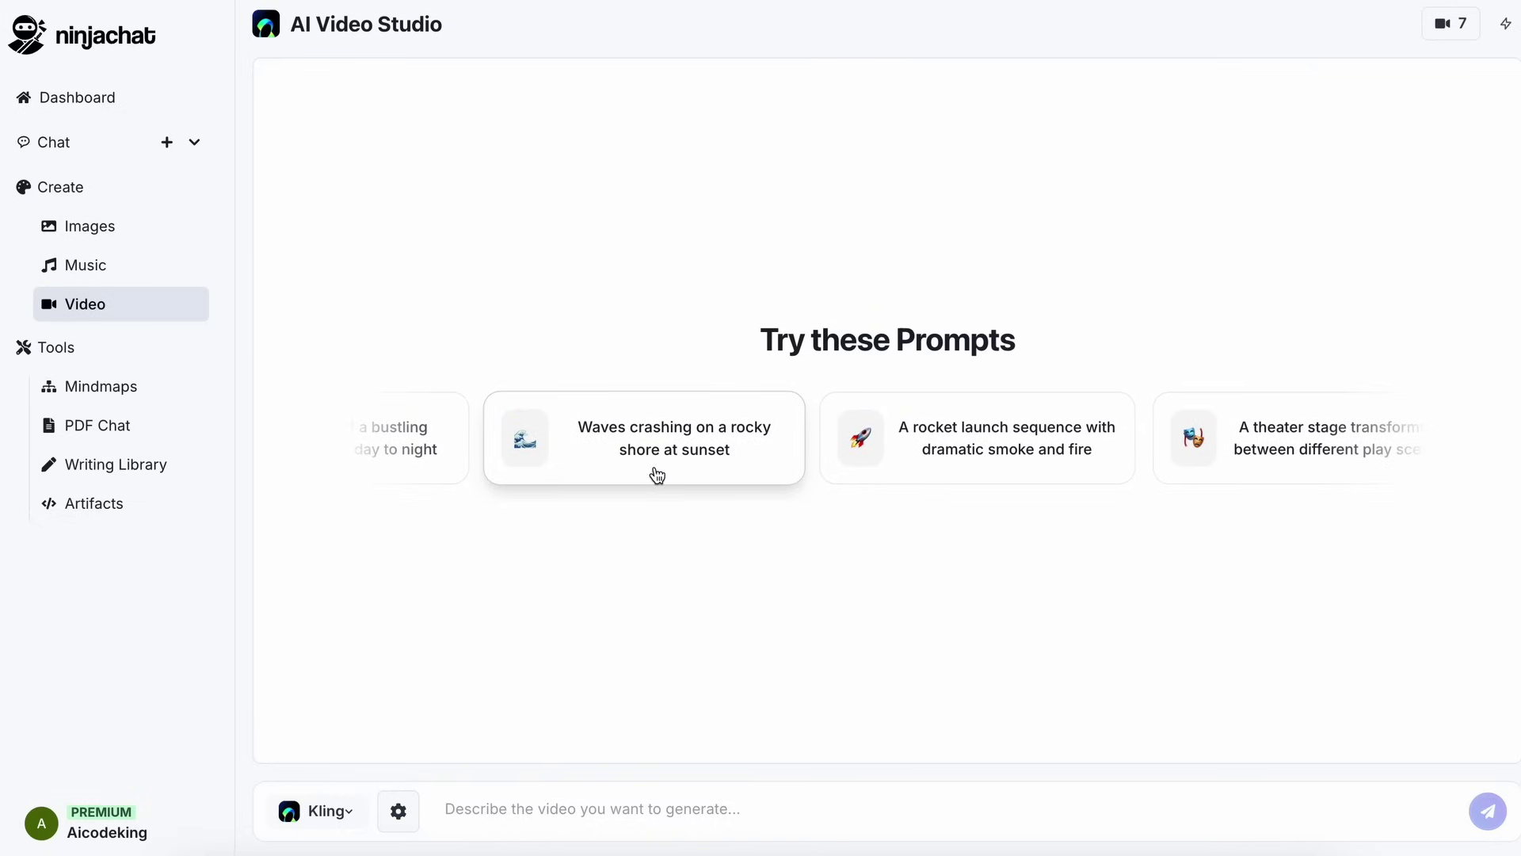
pyautogui.click(741, 471)
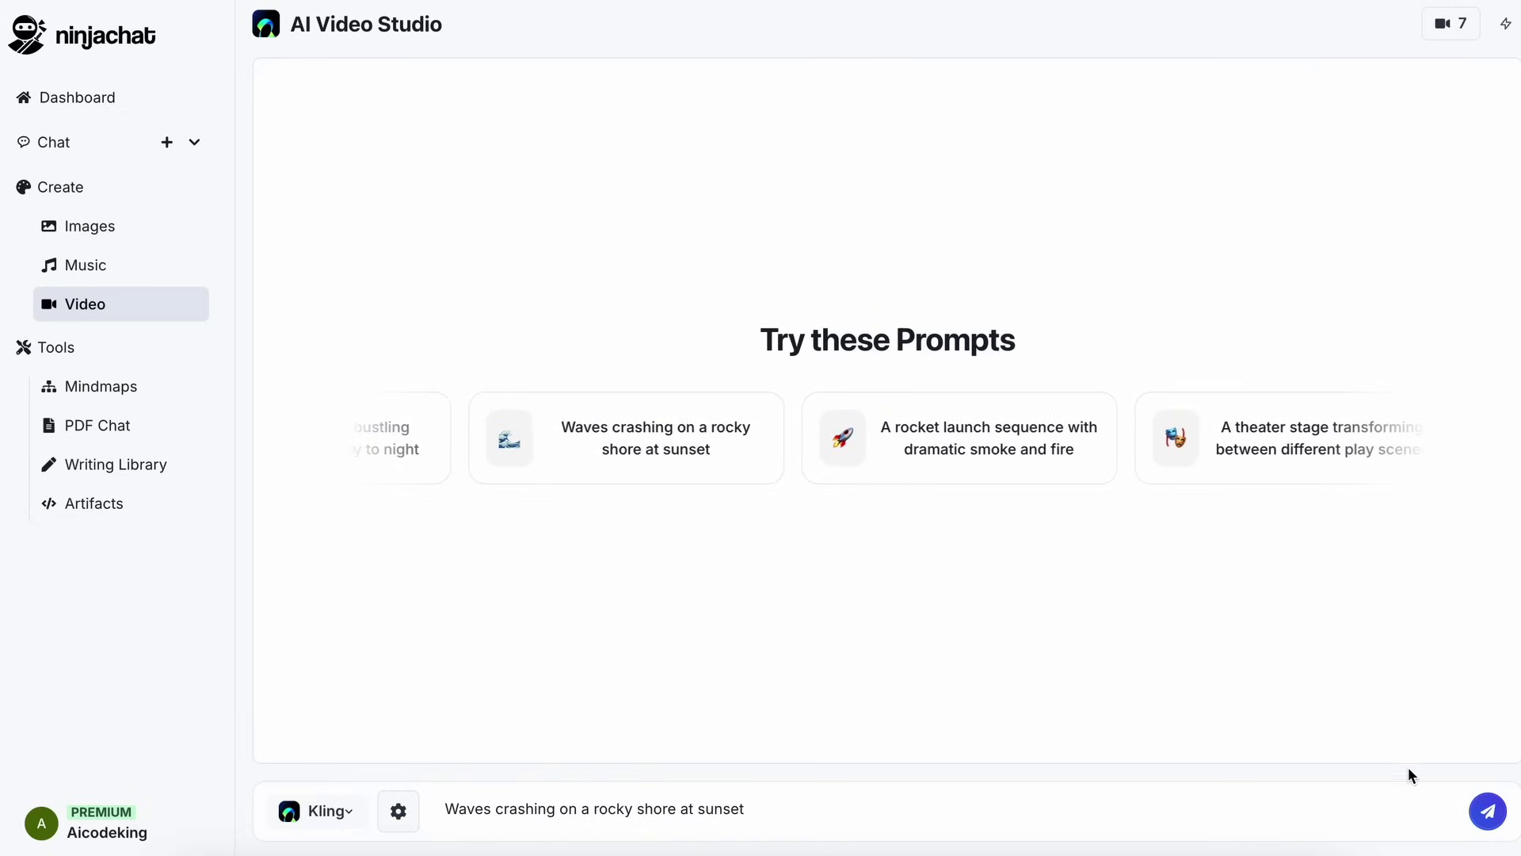
pyautogui.click(1488, 810)
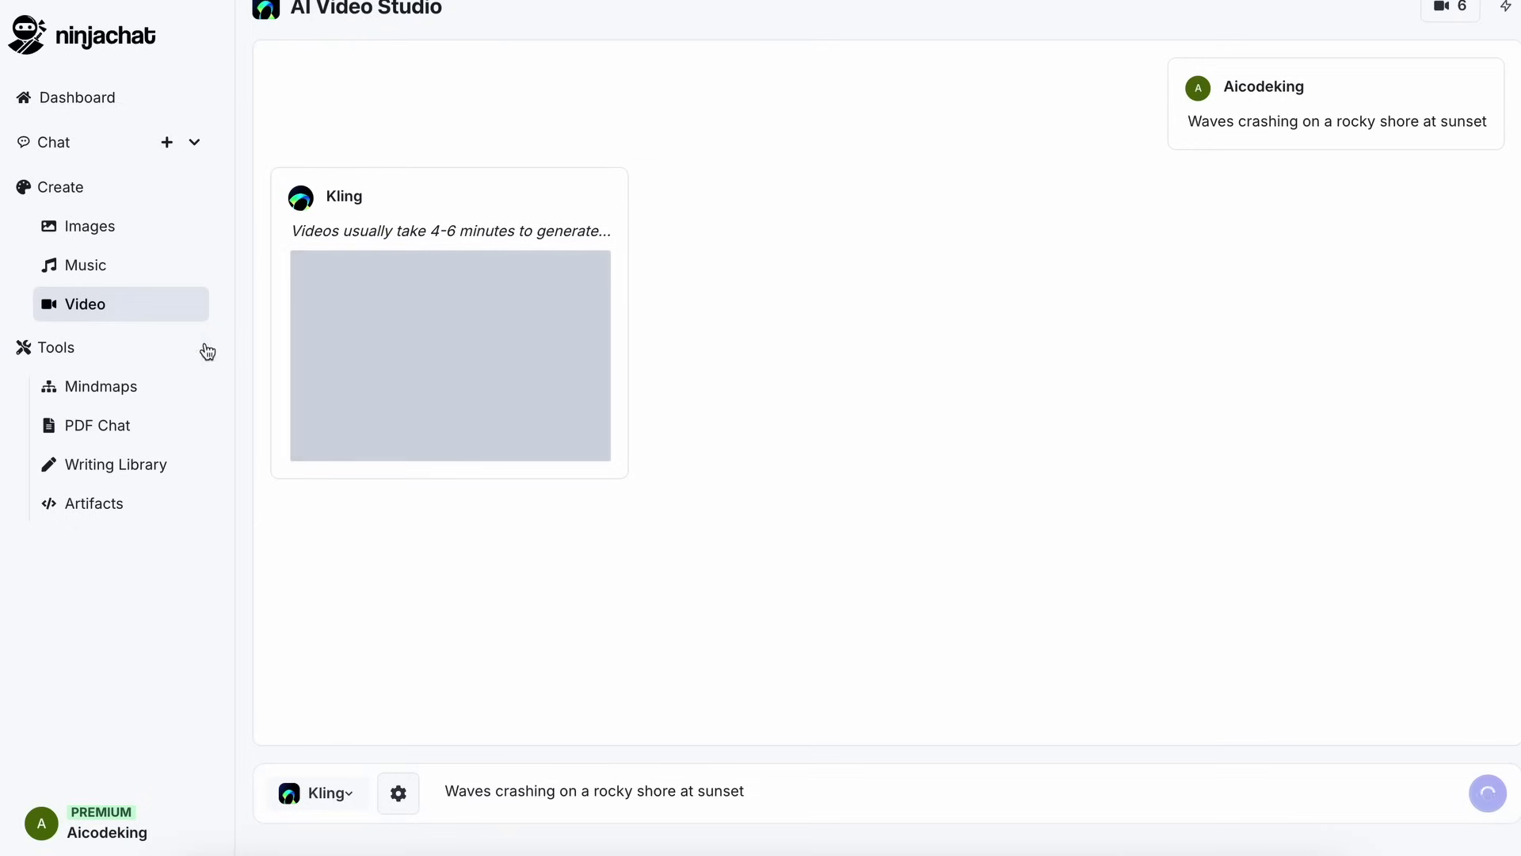
pyautogui.click(111, 387)
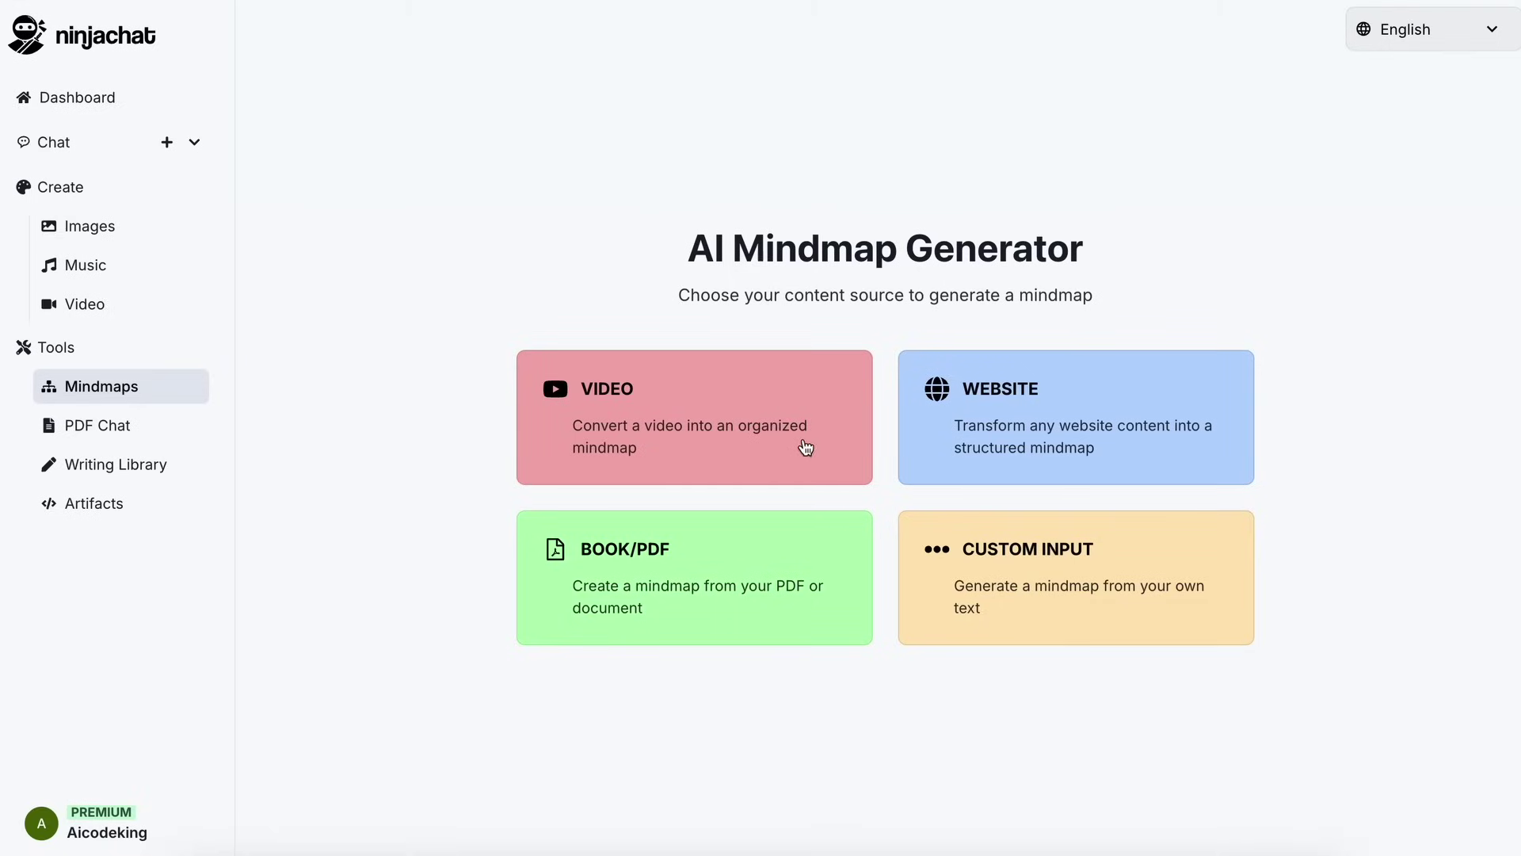
pyautogui.click(947, 454)
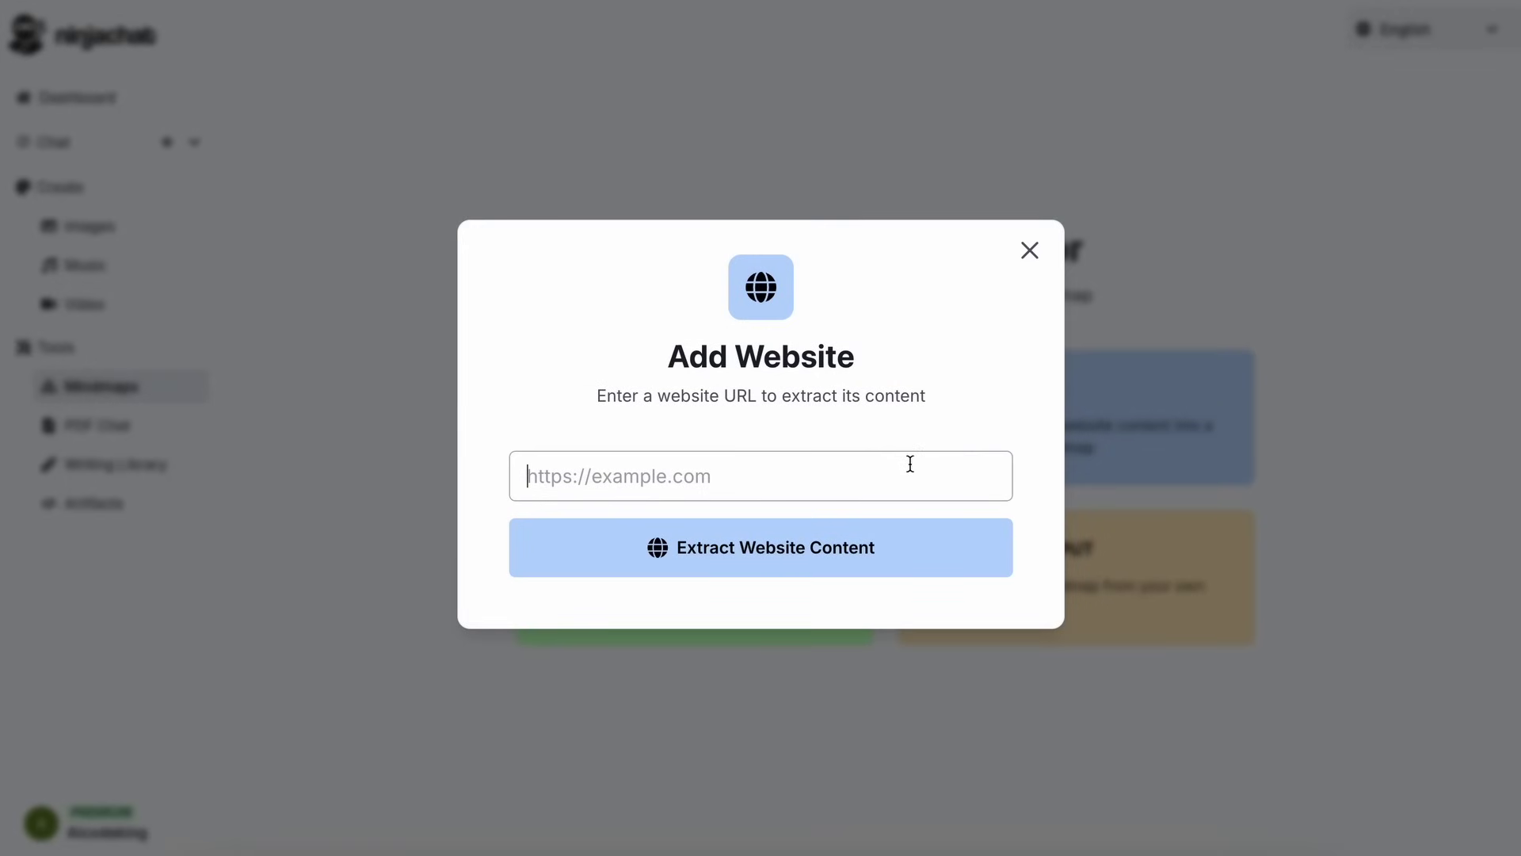
pyautogui.write('https://mistral.ai/en/news/mistral-ocr')
pyautogui.click(855, 545)
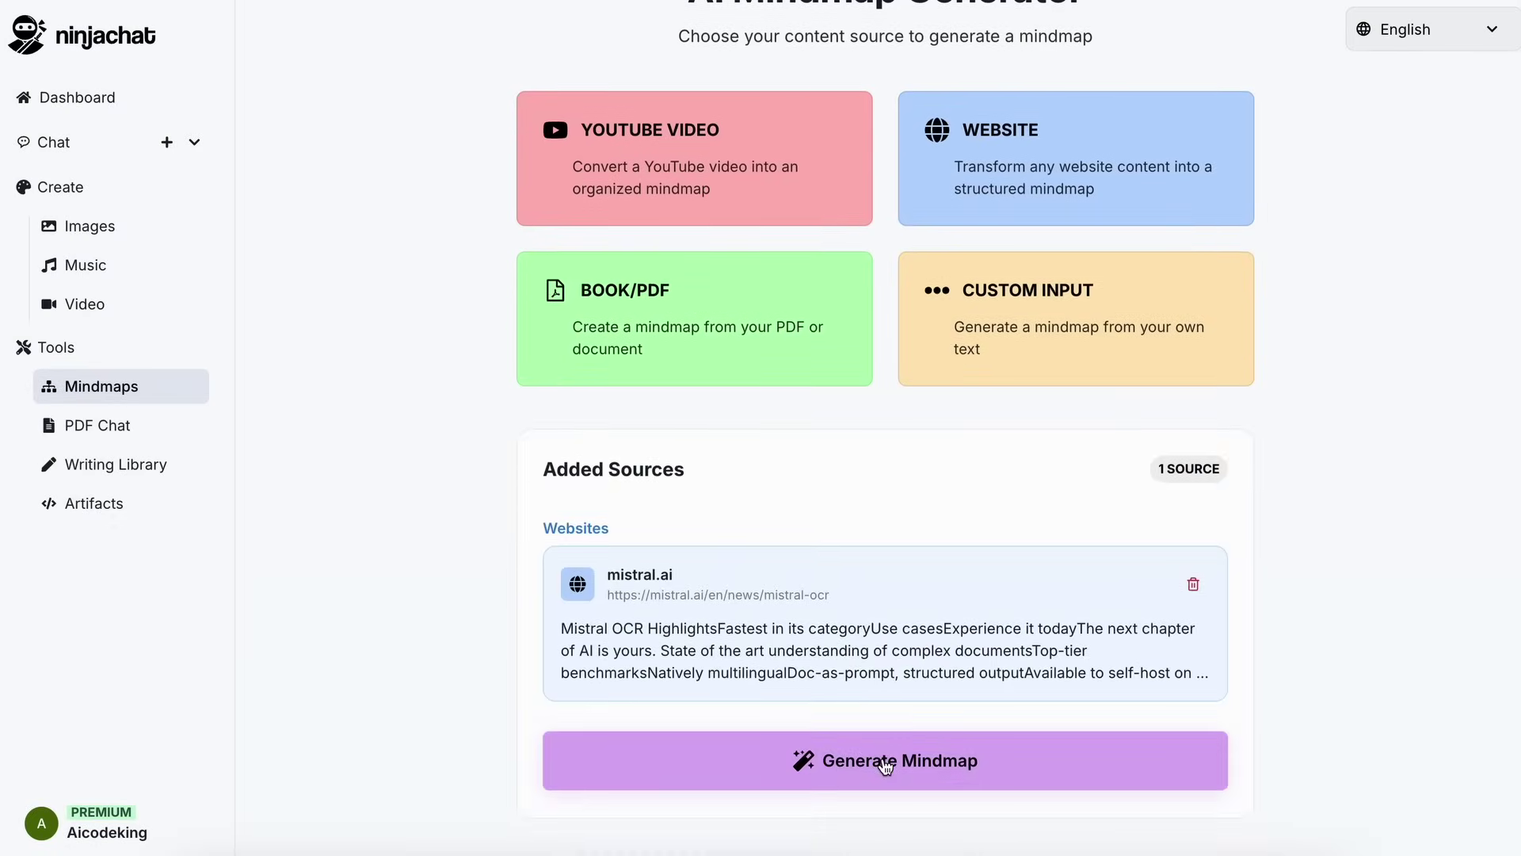
pyautogui.click(886, 763)
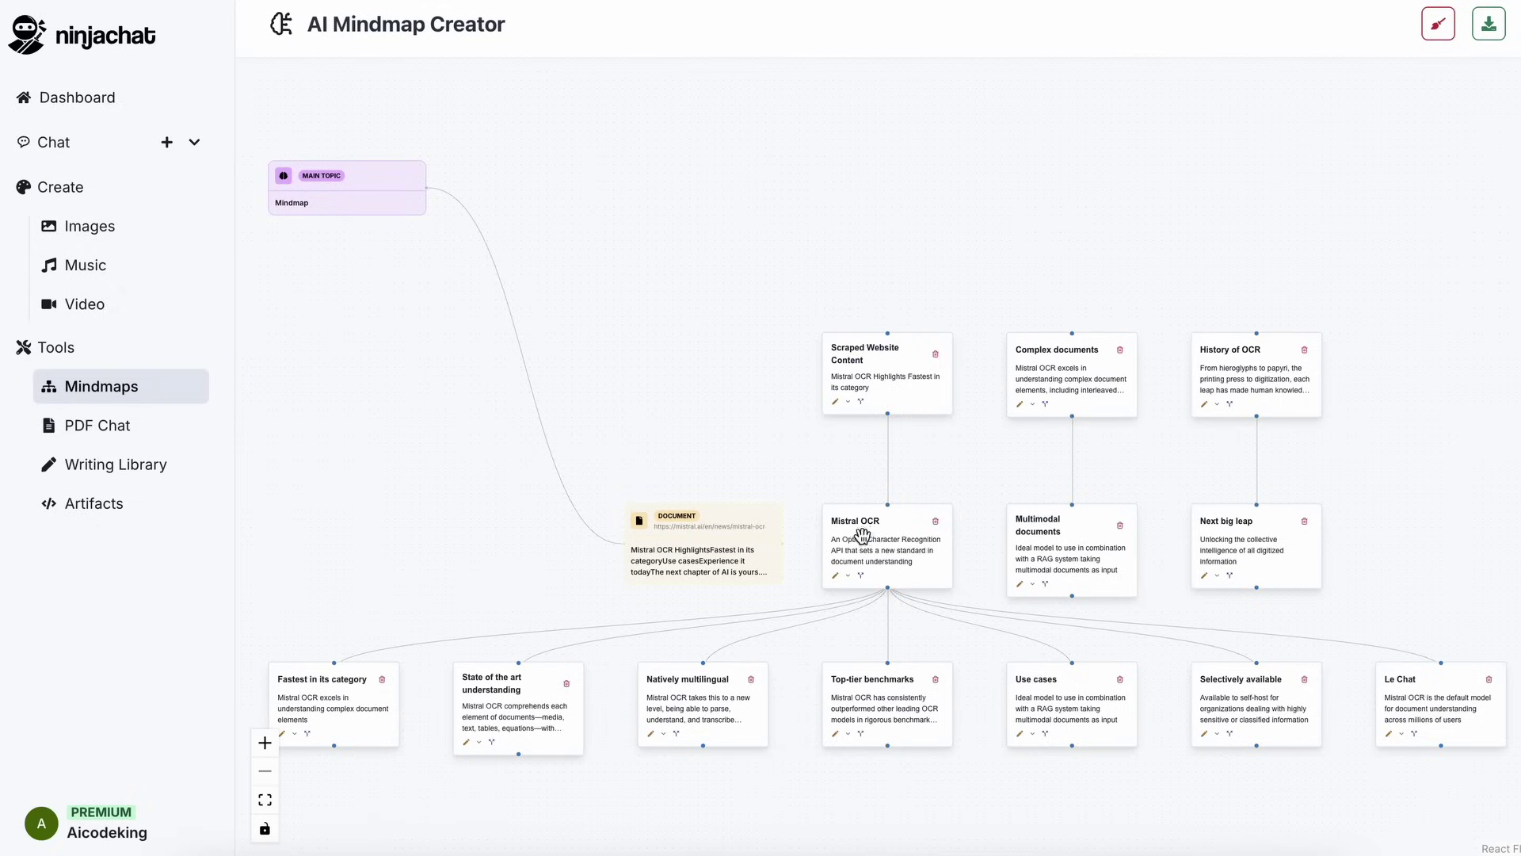
pyautogui.scroll(3, 717, 557)
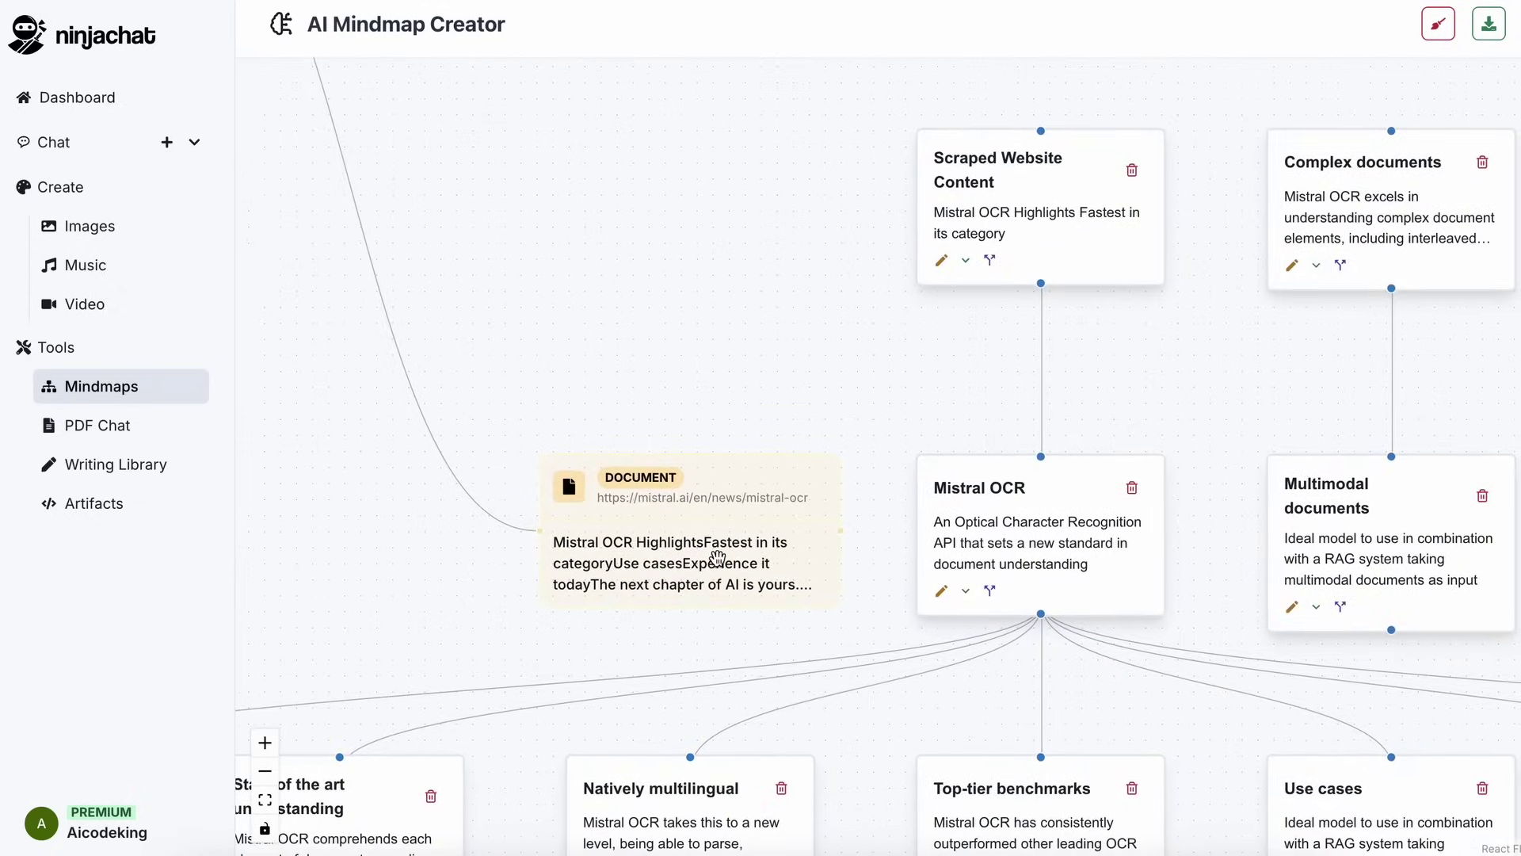
pyautogui.moveTo(821, 373); pyautogui.dragTo(309, 321)
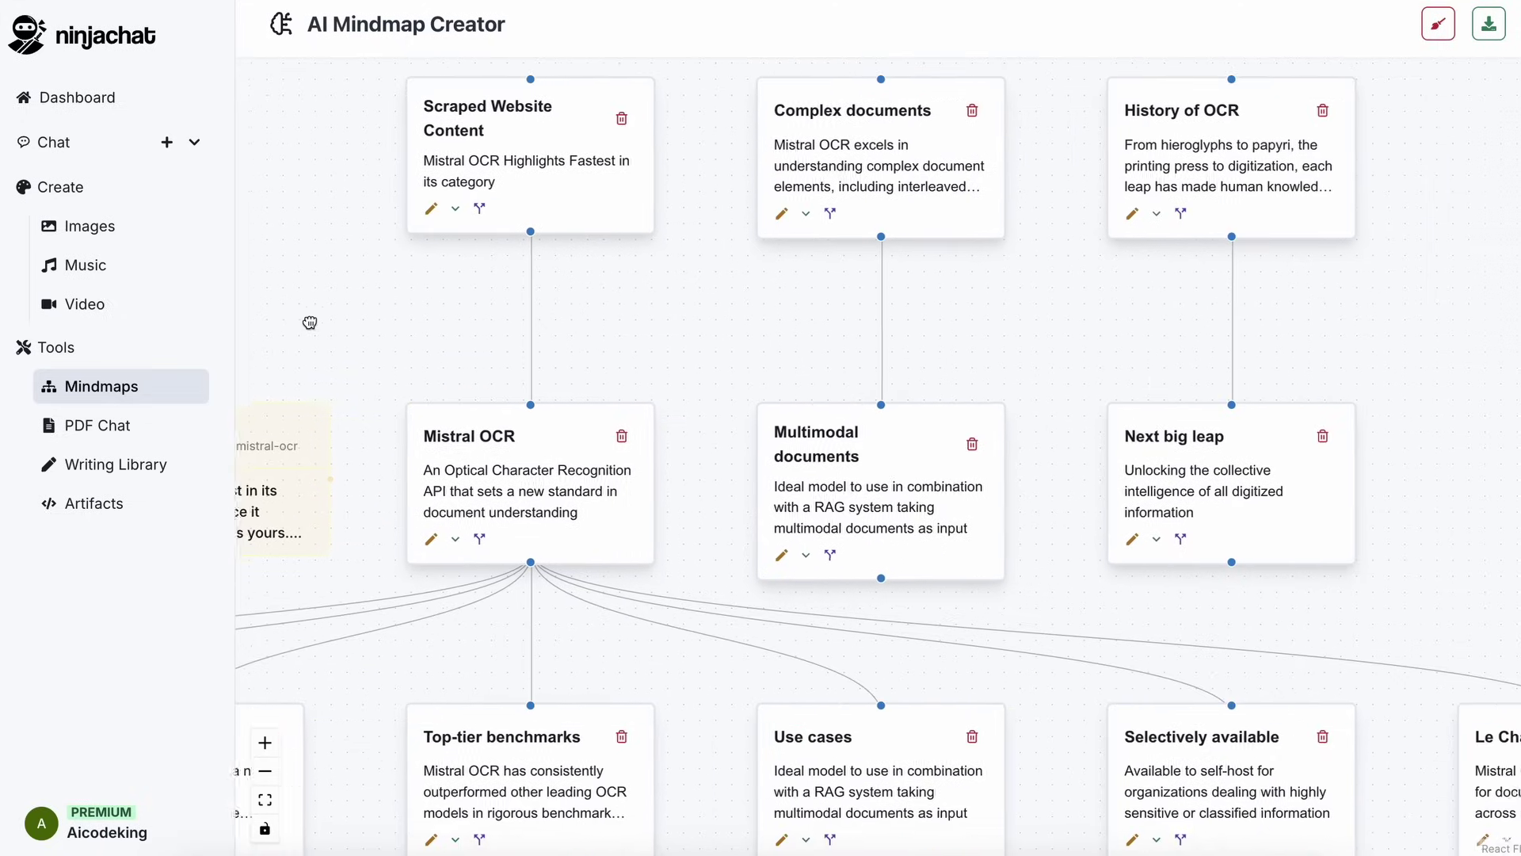
pyautogui.scroll(-2, 525, 345)
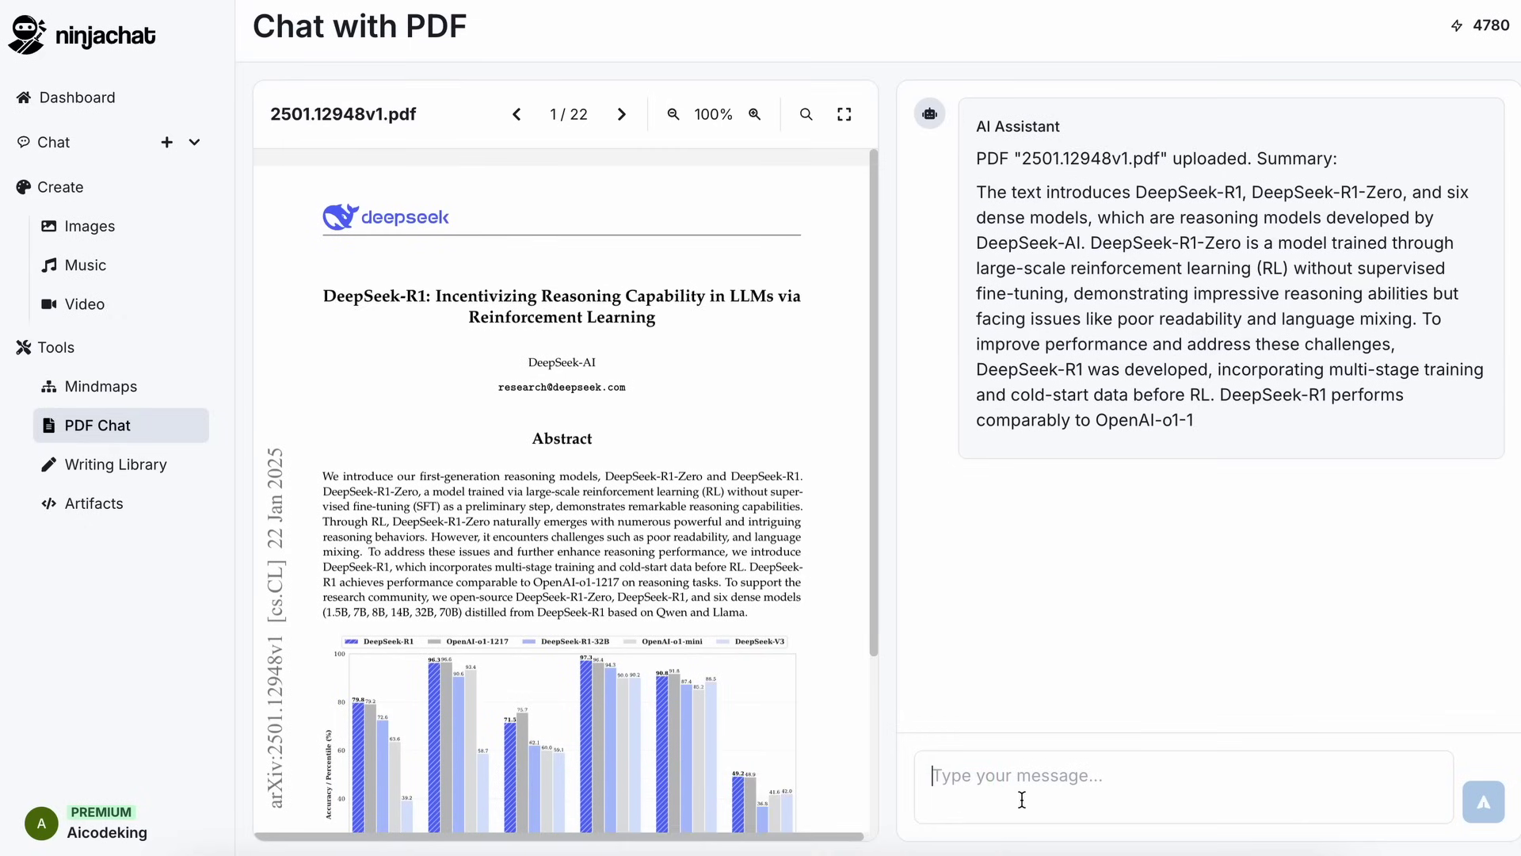
# Ask the PDF assistant to 'Summarize this PDF.' for the DeepSeek-R1 paper.
pyautogui.write('Summarize this PD')
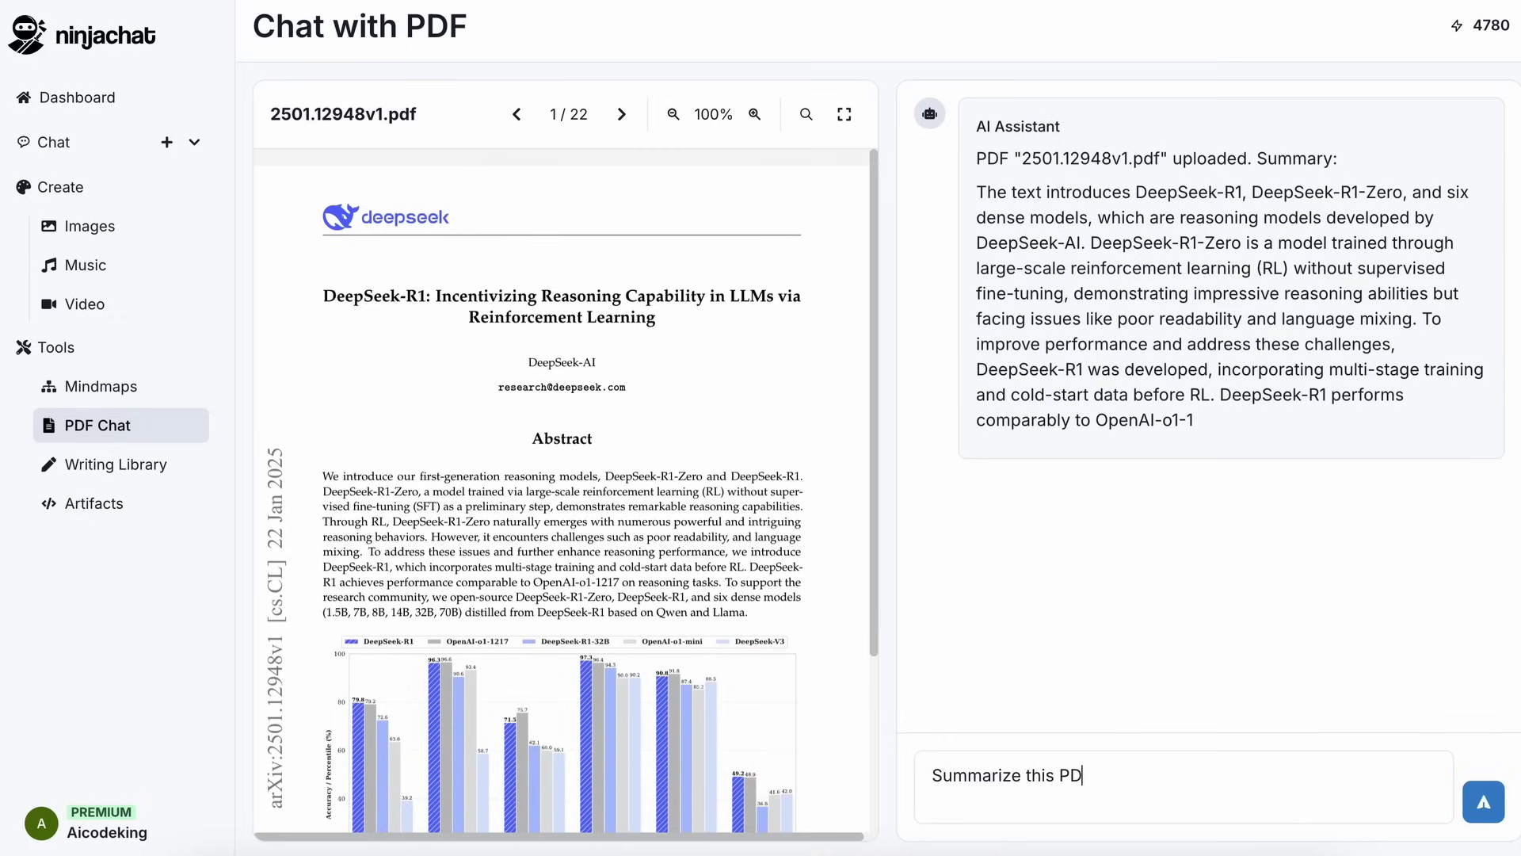
pyautogui.write('F.')
pyautogui.press('Return')
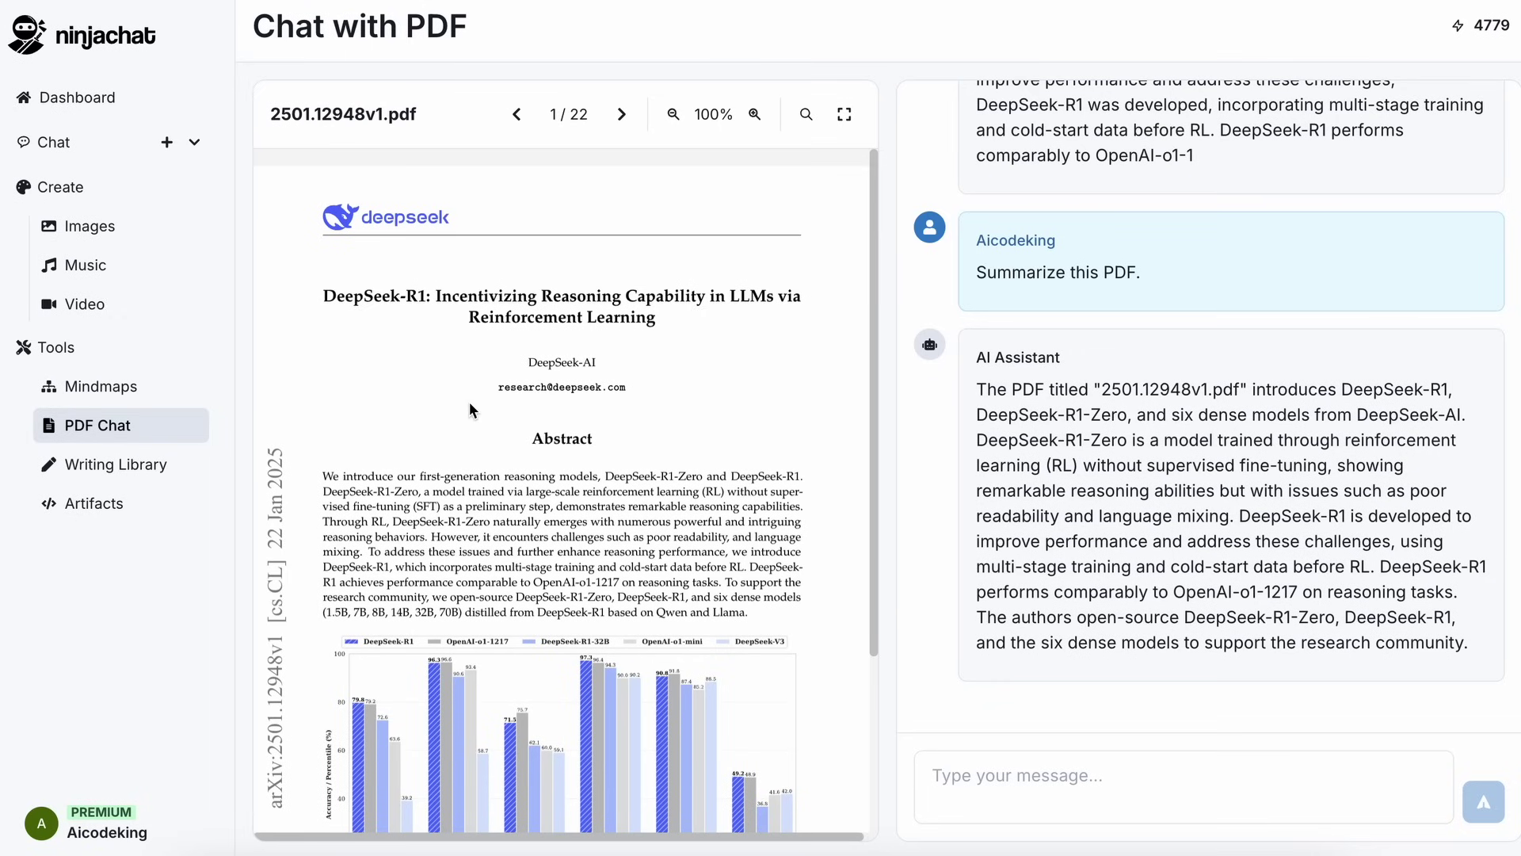
pyautogui.scroll(-5, 464, 364)
pyautogui.scroll(5, 482, 365)
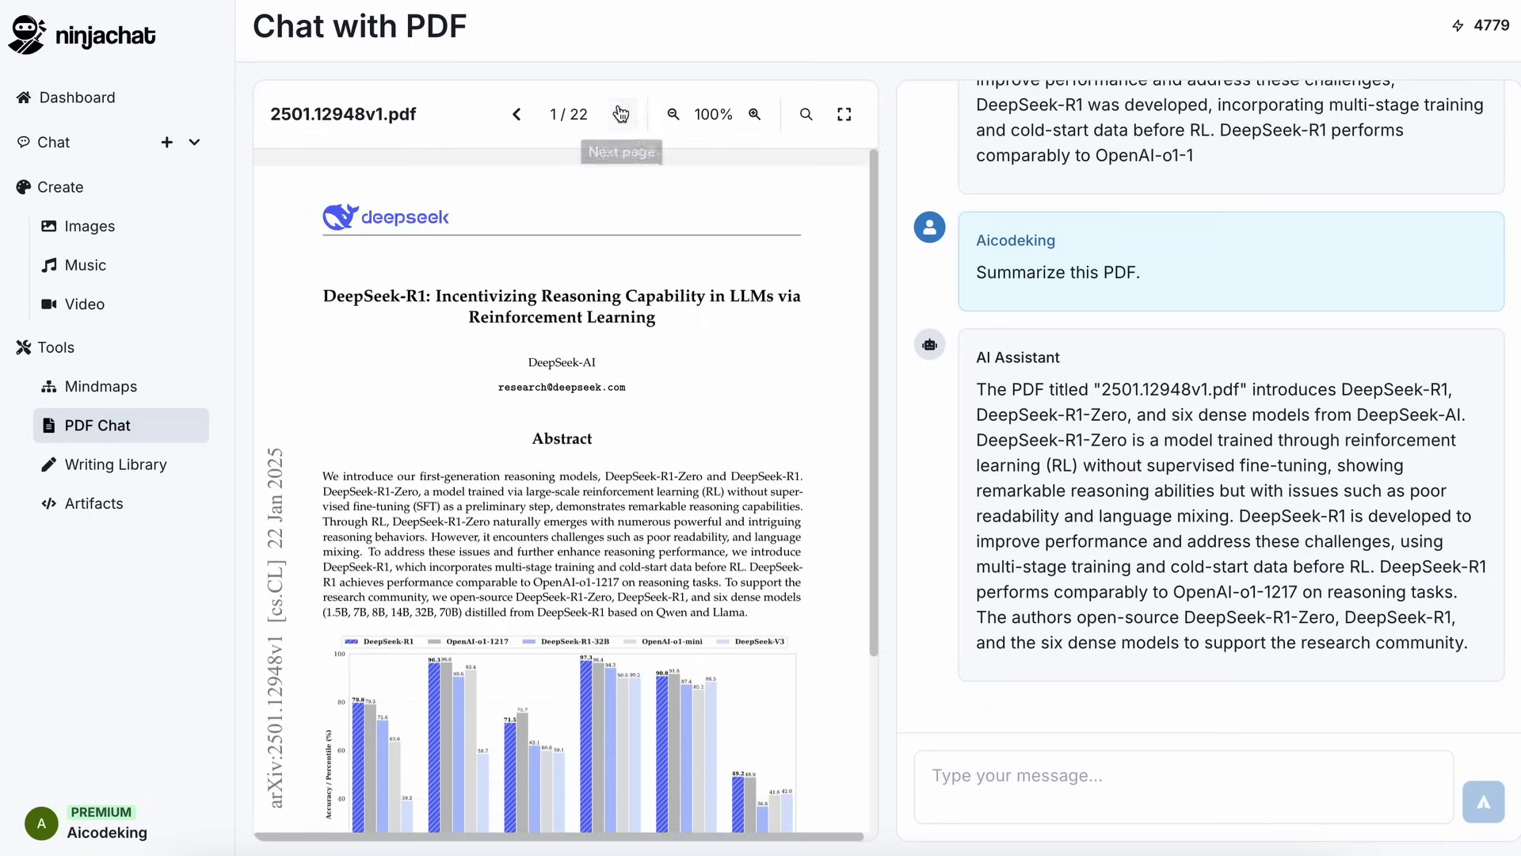
# Page through the PDF to page 5, then go to the Writing Library.
pyautogui.click(622, 114)
pyautogui.click(623, 114)
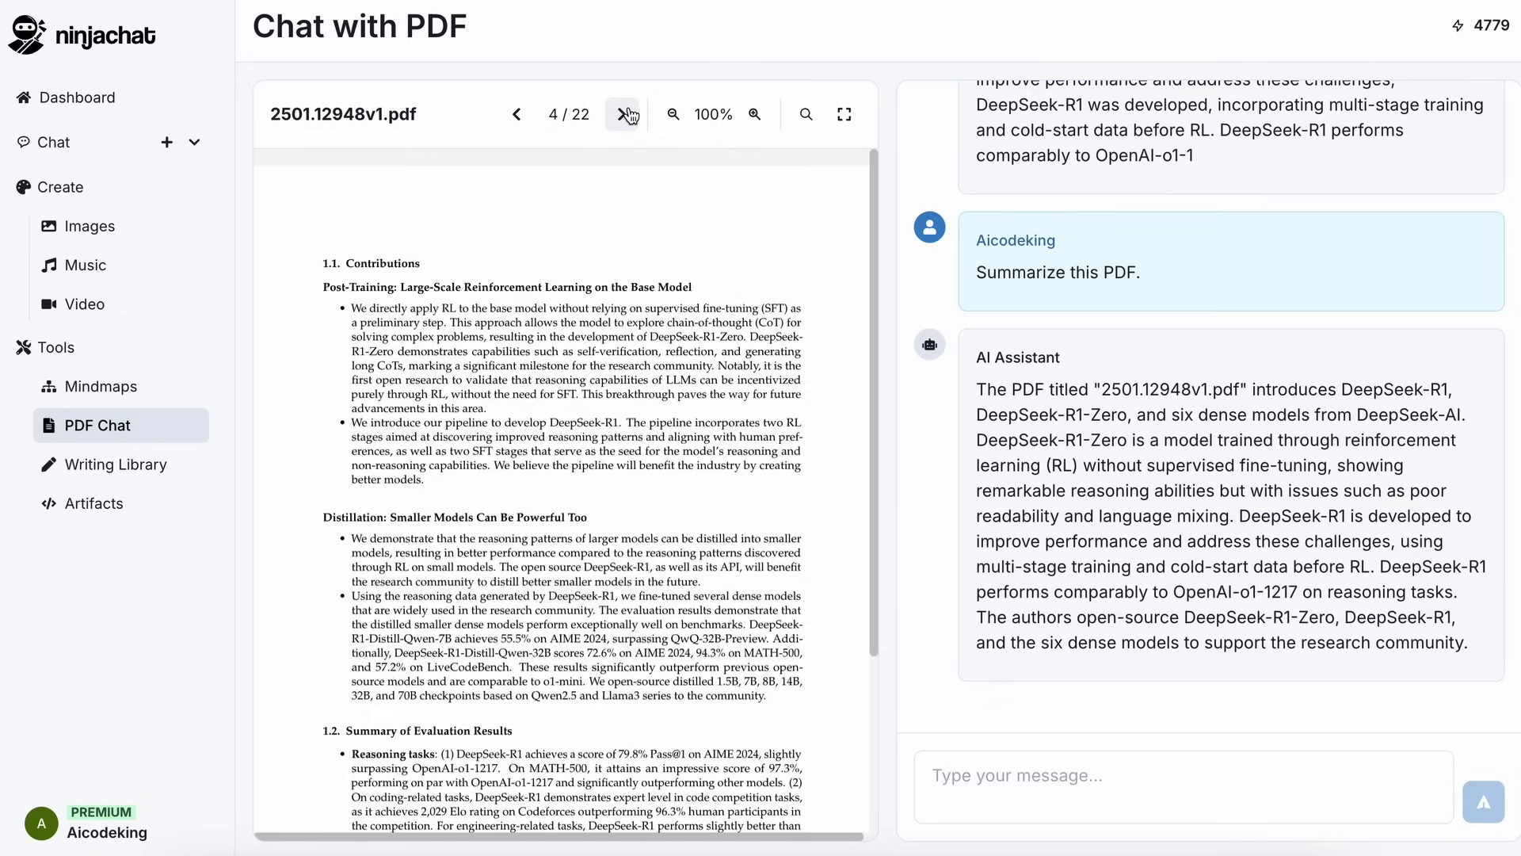
pyautogui.click(623, 114)
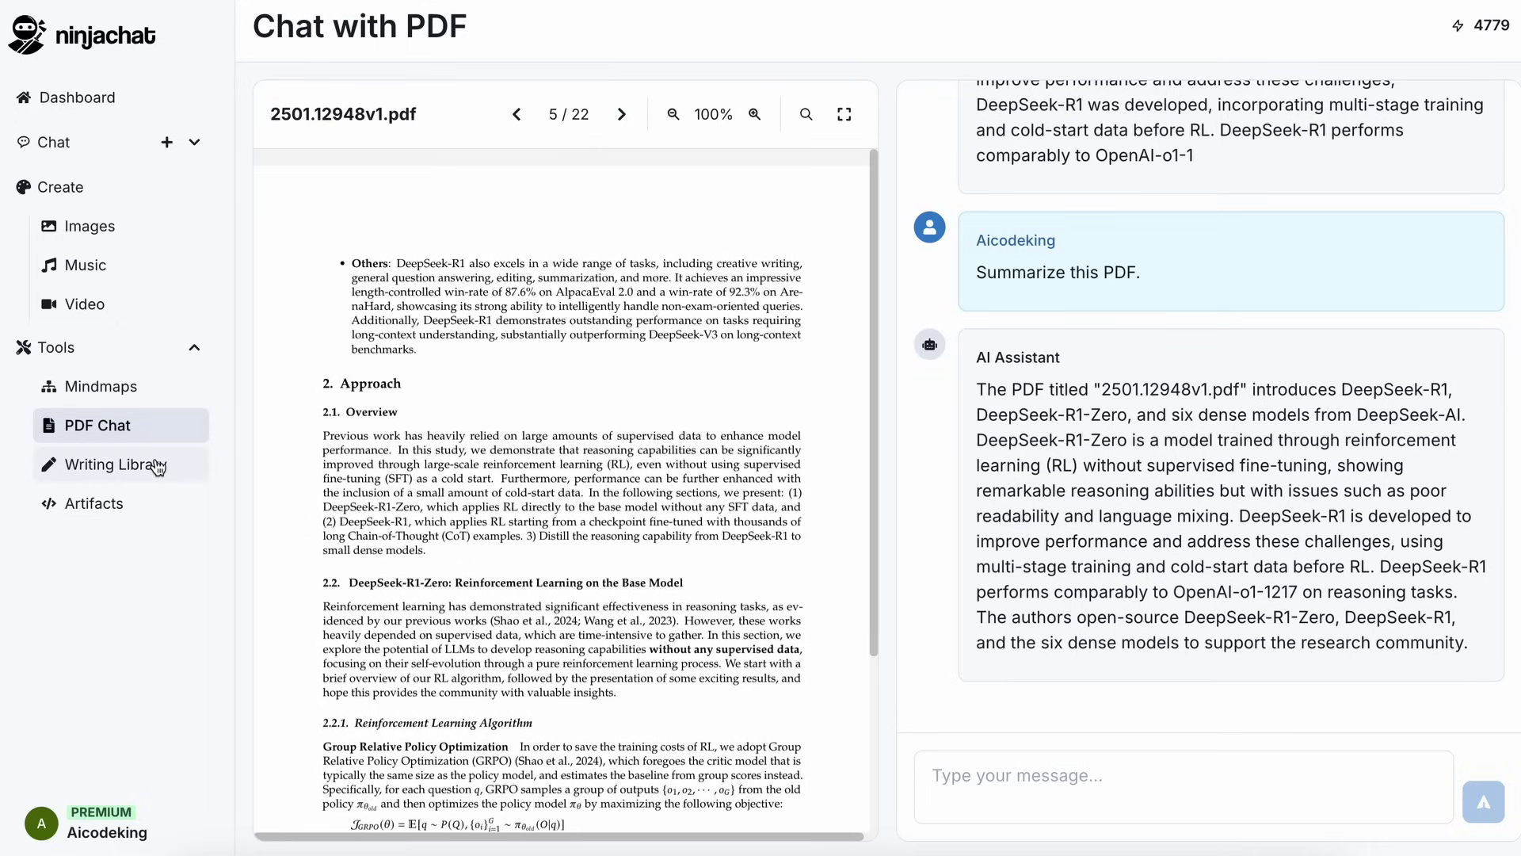
pyautogui.click(121, 480)
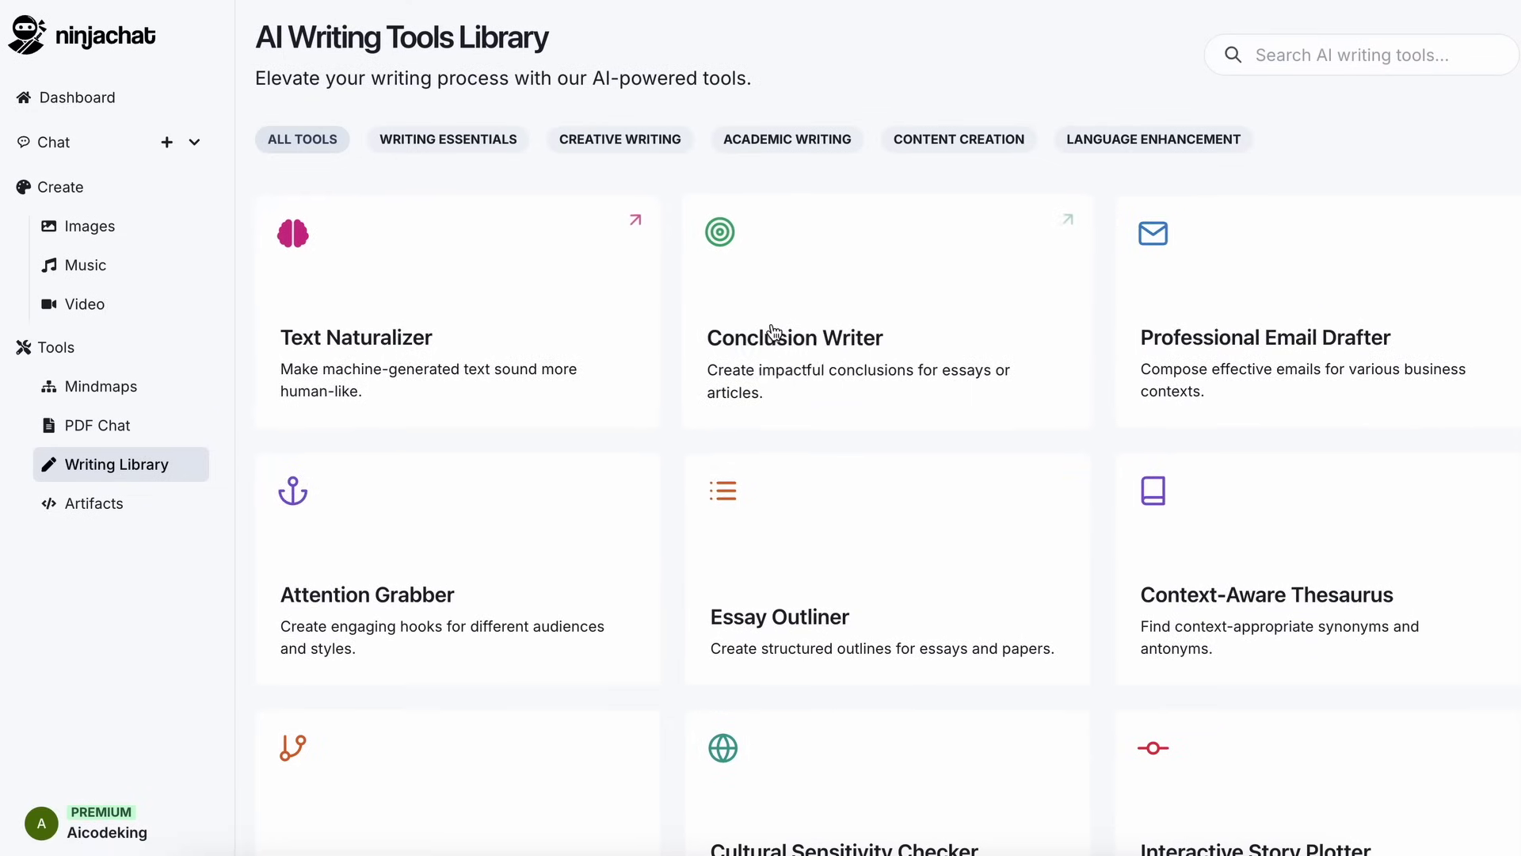
# Find the Text Naturalizer tool in the writing tools grid and focus its input box.
pyautogui.scroll(-3, 1155, 317)
pyautogui.scroll(-2, 1159, 317)
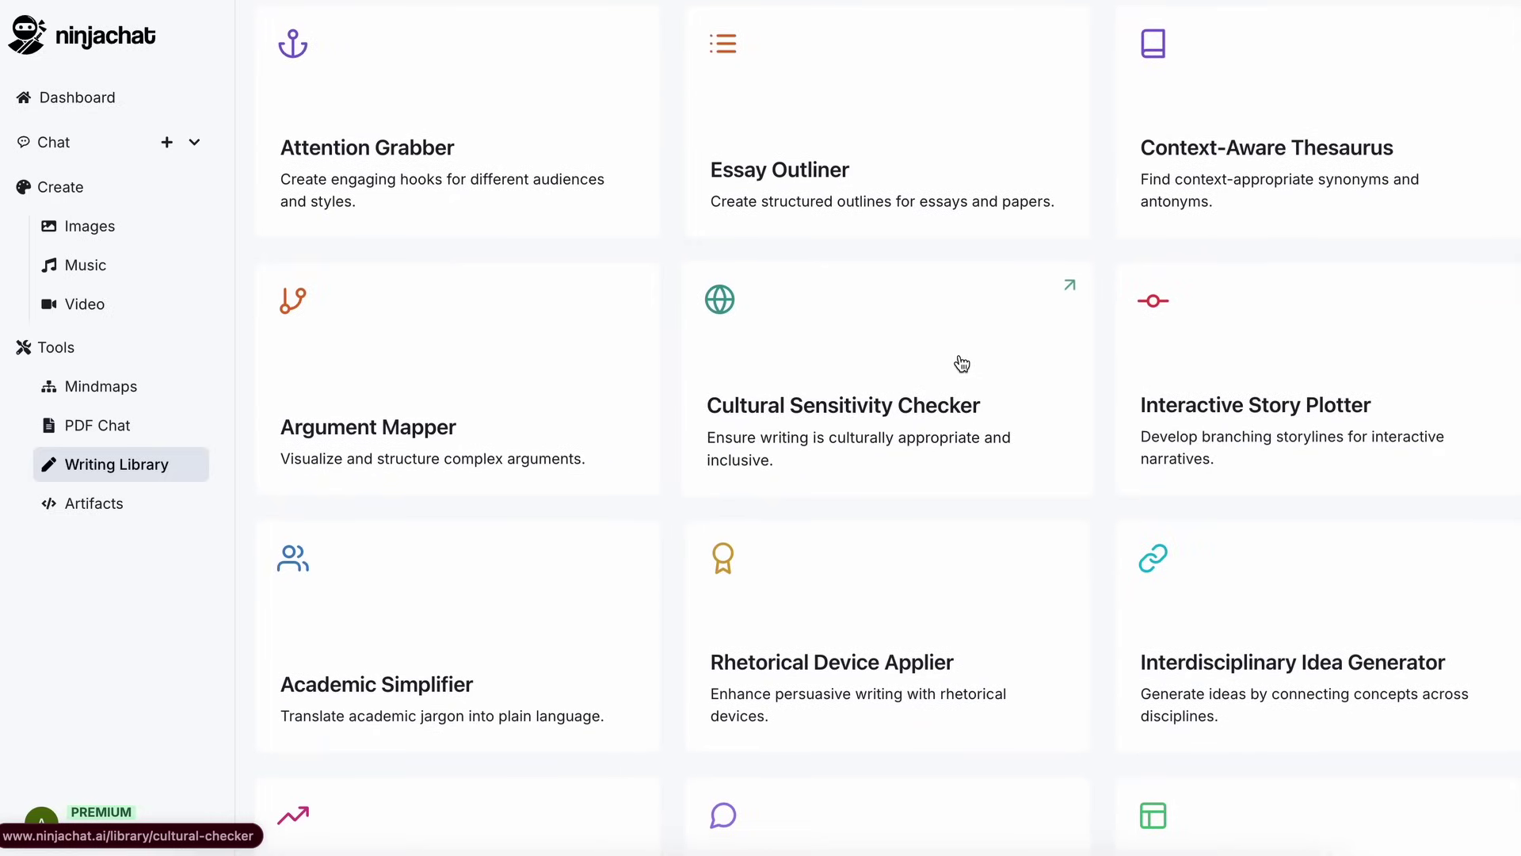
pyautogui.scroll(-3, 568, 380)
pyautogui.scroll(8, 567, 378)
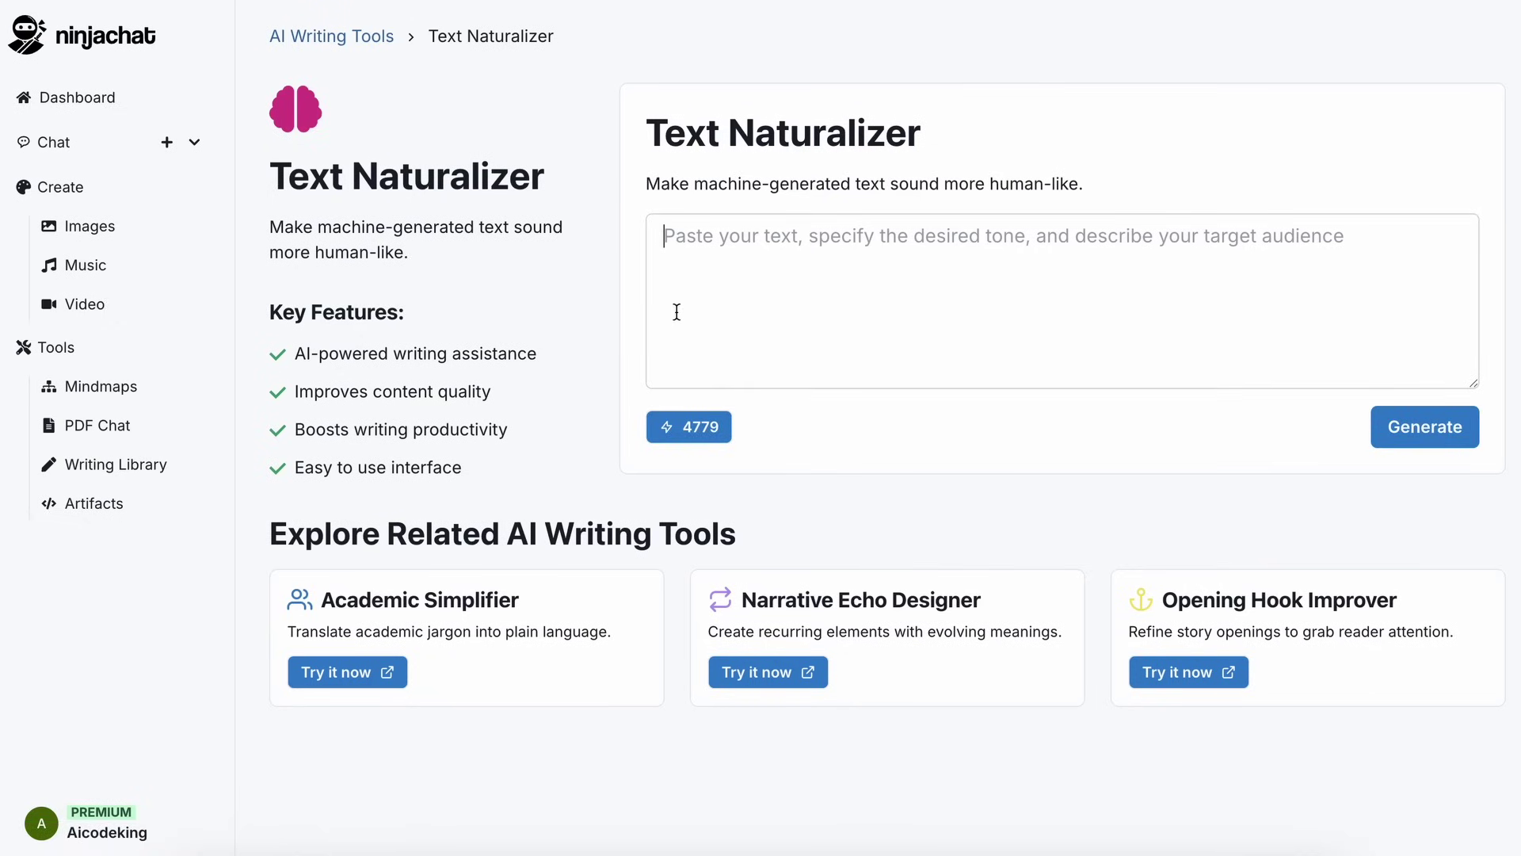
pyautogui.click(676, 311)
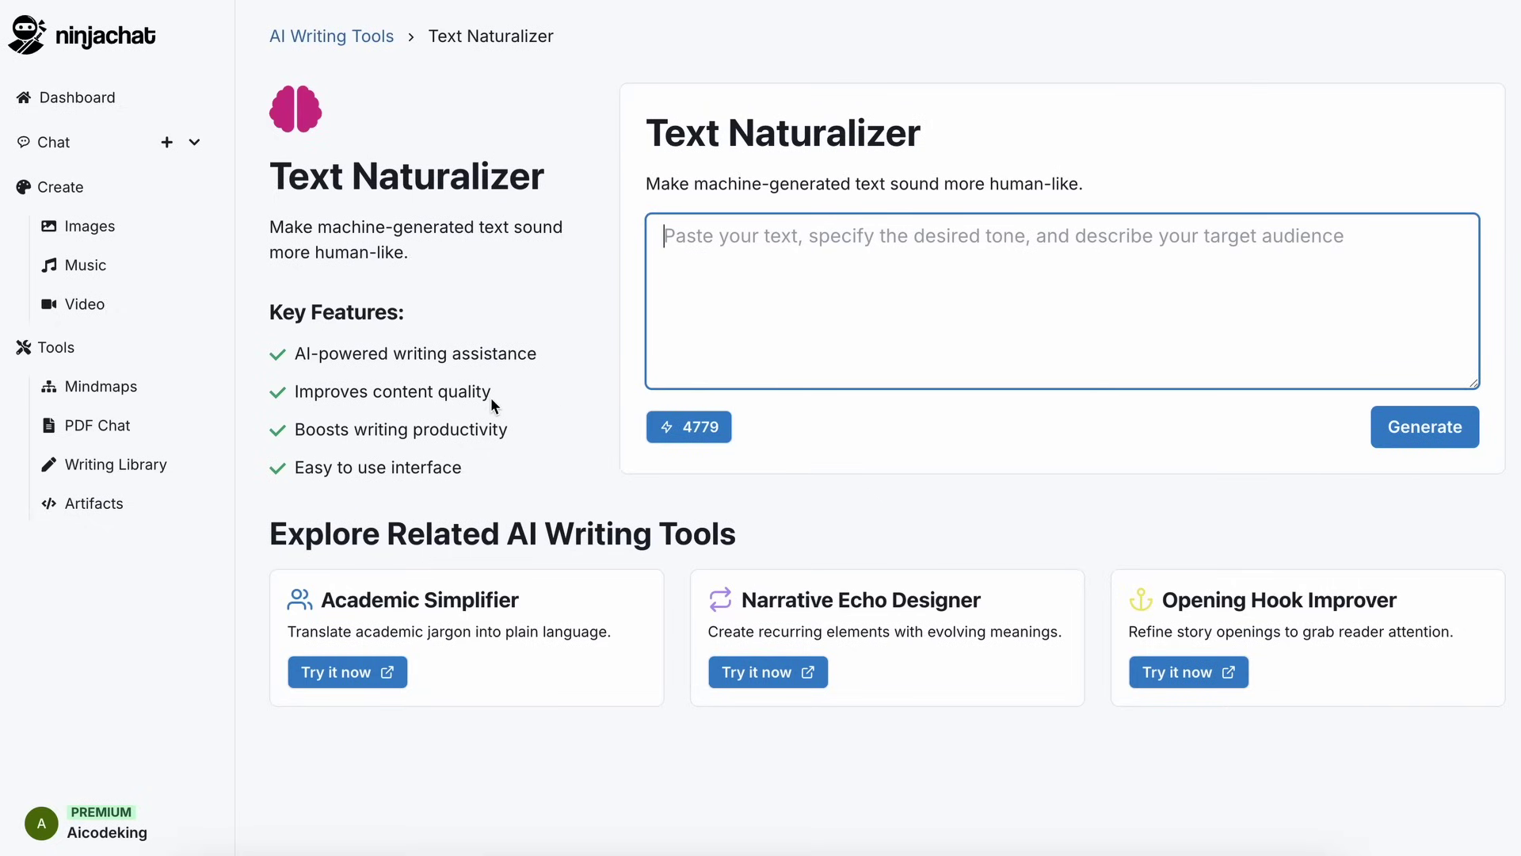
# Open Artifacts and view the Simple Dashboard's source code, then its live preview.
pyautogui.click(166, 507)
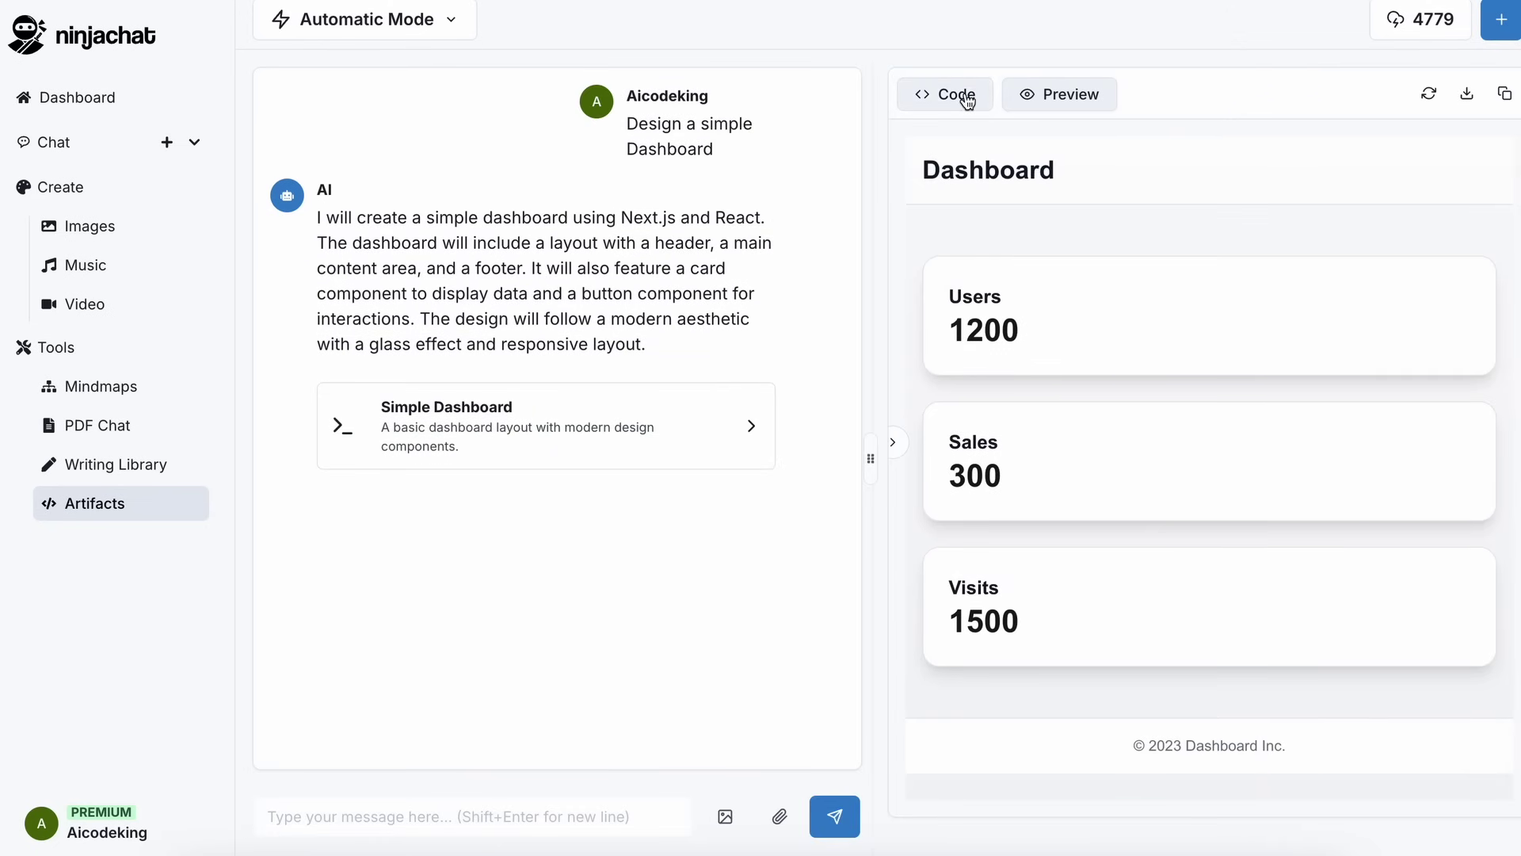
pyautogui.click(958, 93)
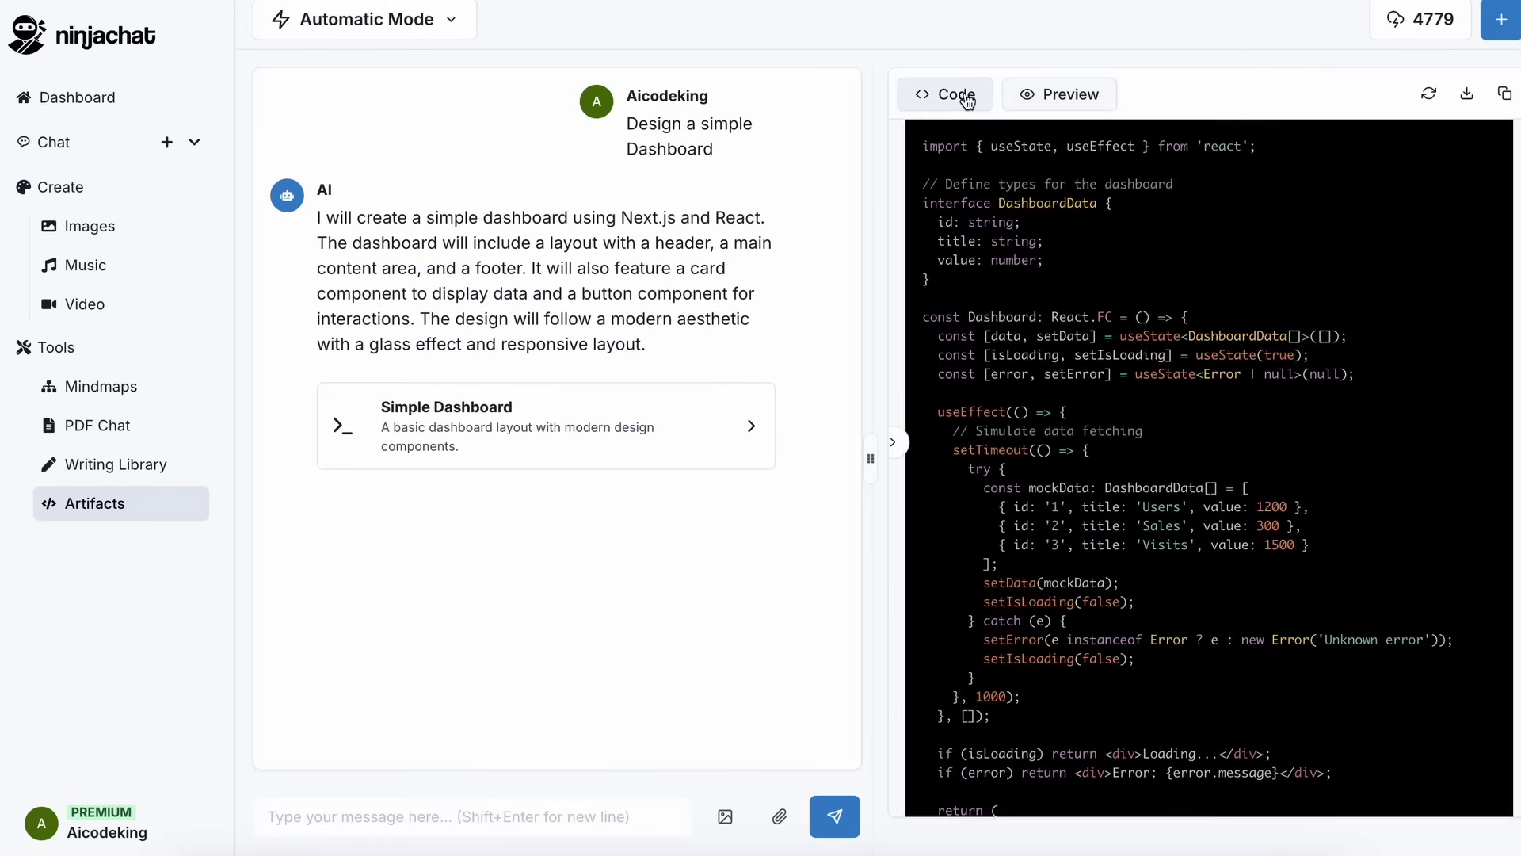
pyautogui.scroll(-2, 1069, 405)
pyautogui.scroll(-8, 1070, 405)
pyautogui.scroll(10, 1074, 408)
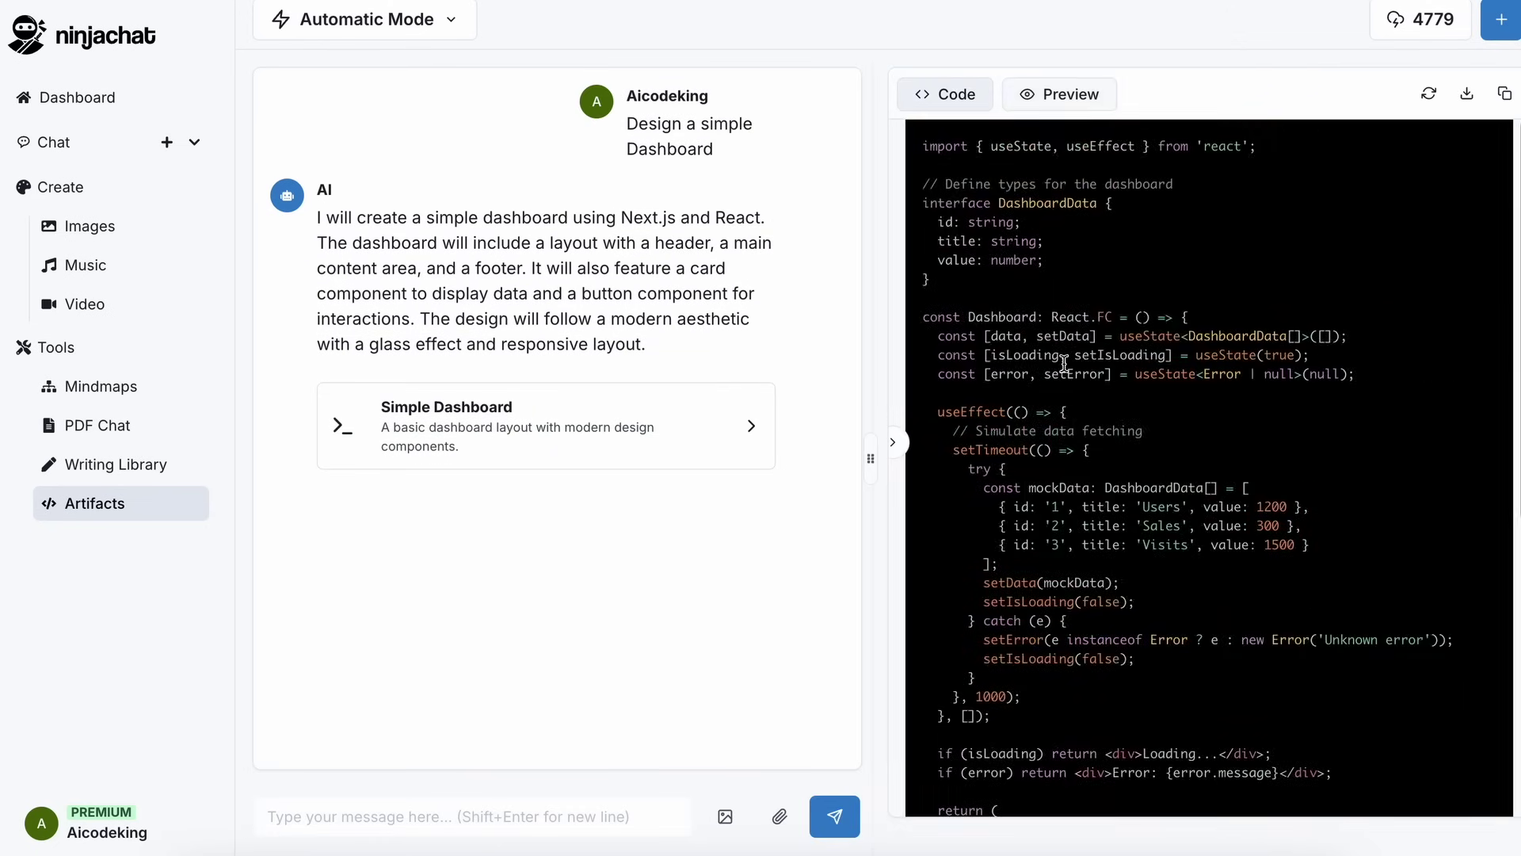
pyautogui.click(1071, 99)
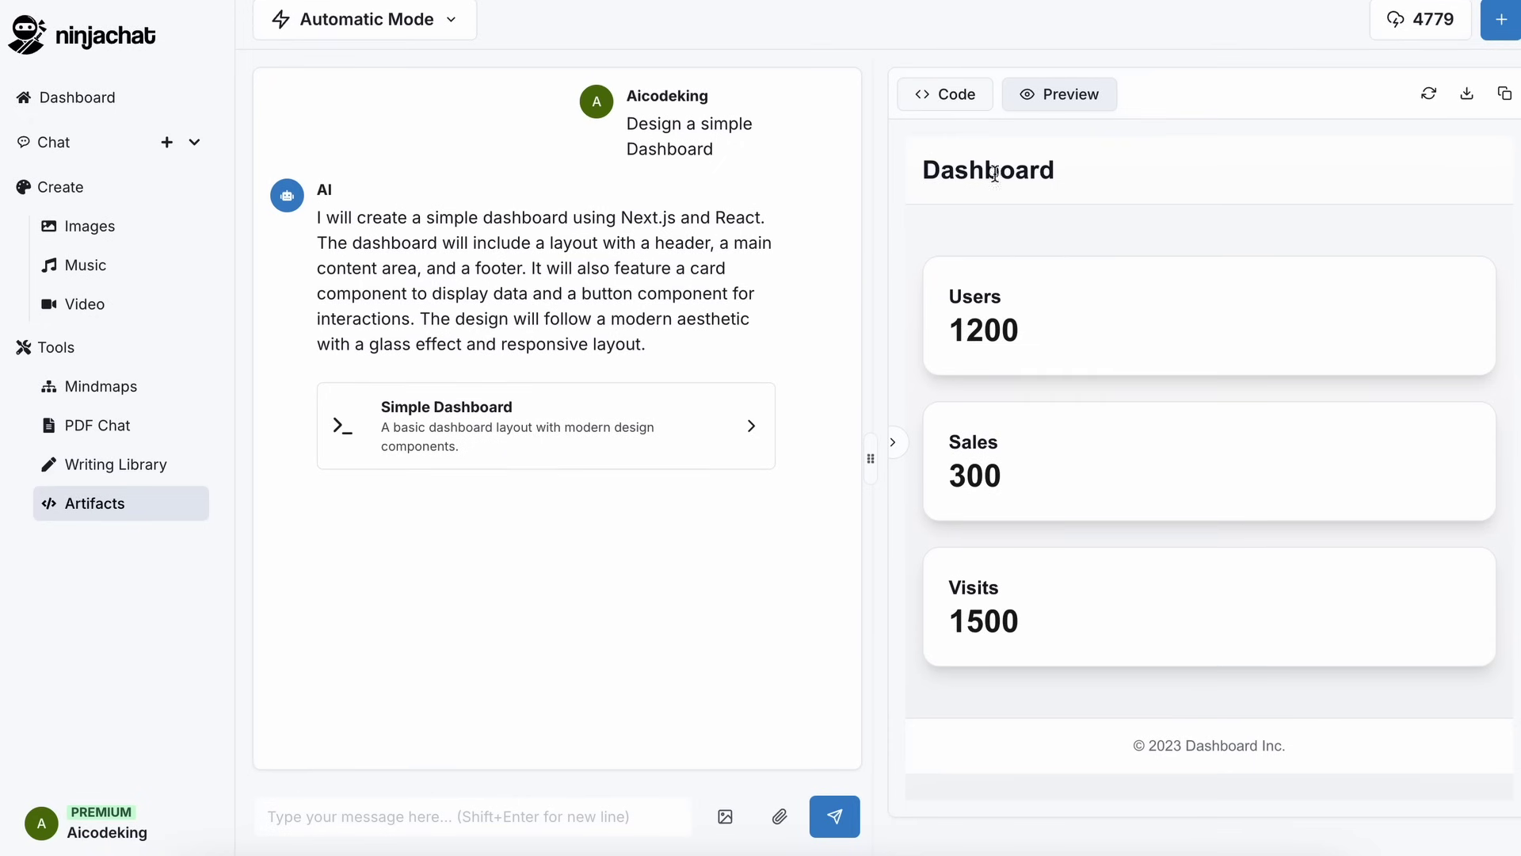
# Recheck the dashboard code and preview, and view the Automatic Mode options without changing them.
pyautogui.click(947, 93)
pyautogui.scroll(-10, 1044, 400)
pyautogui.scroll(9, 1045, 400)
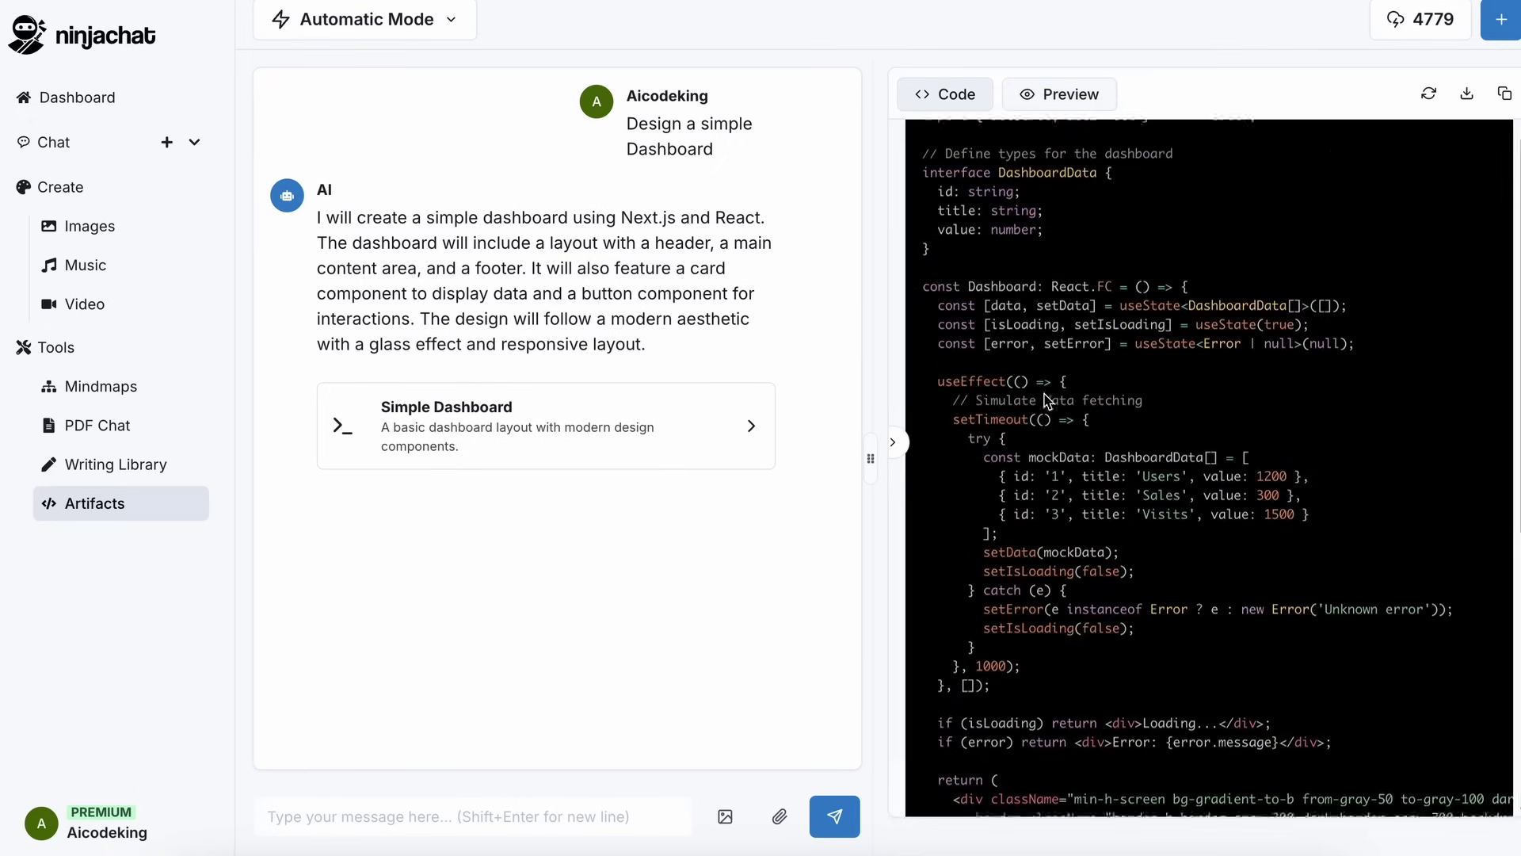
pyautogui.scroll(1, 1044, 400)
pyautogui.click(1030, 109)
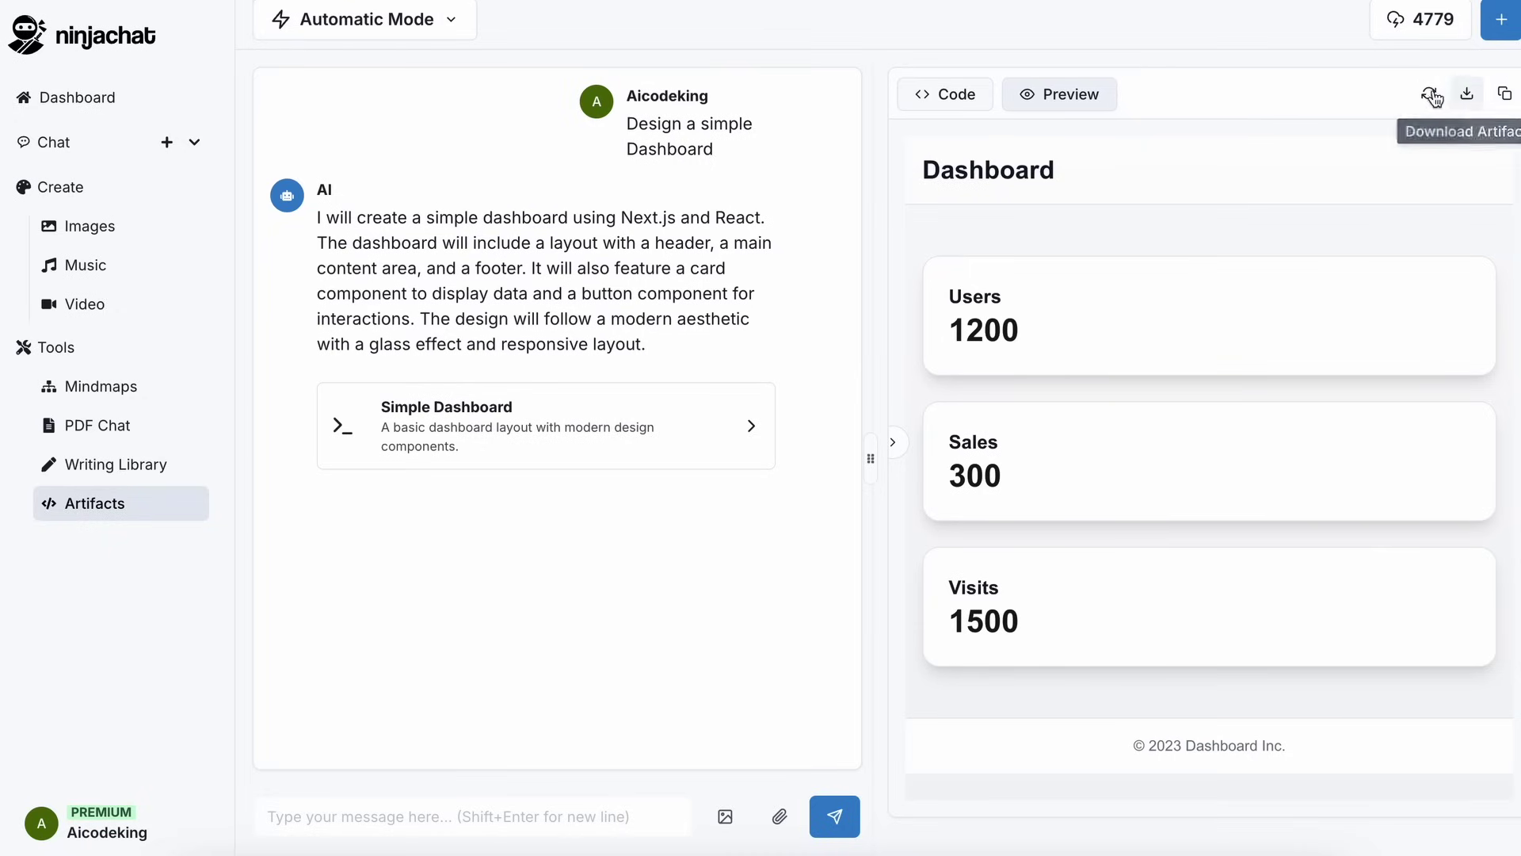
pyautogui.click(444, 24)
pyautogui.click(606, 292)
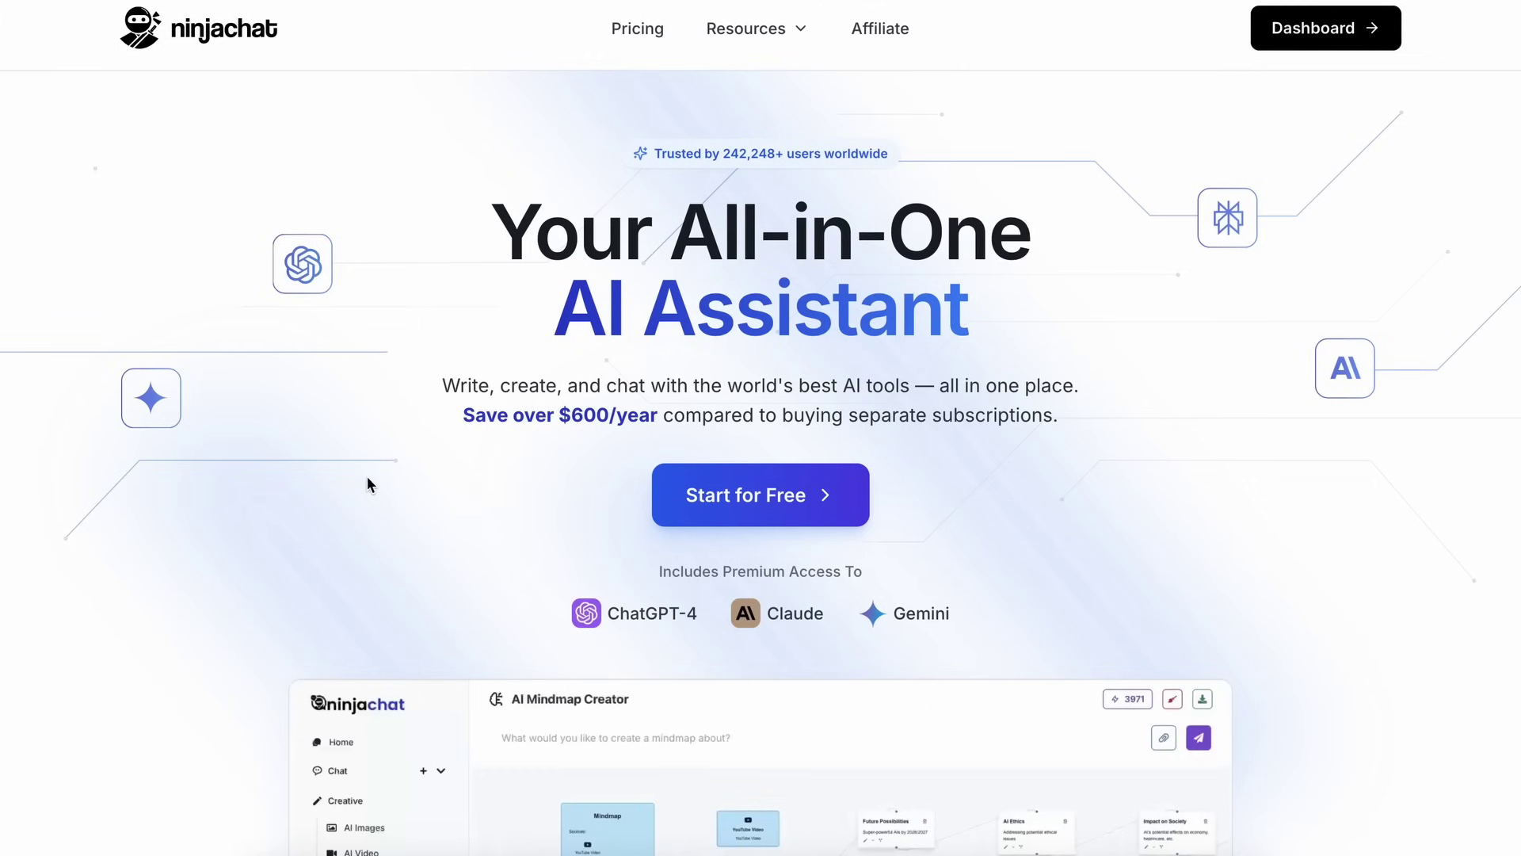
# Scroll the landing page past pricing and testimonials to the footer, then slightly back up.
pyautogui.scroll(-3, 198, 601)
pyautogui.scroll(-1, 198, 601)
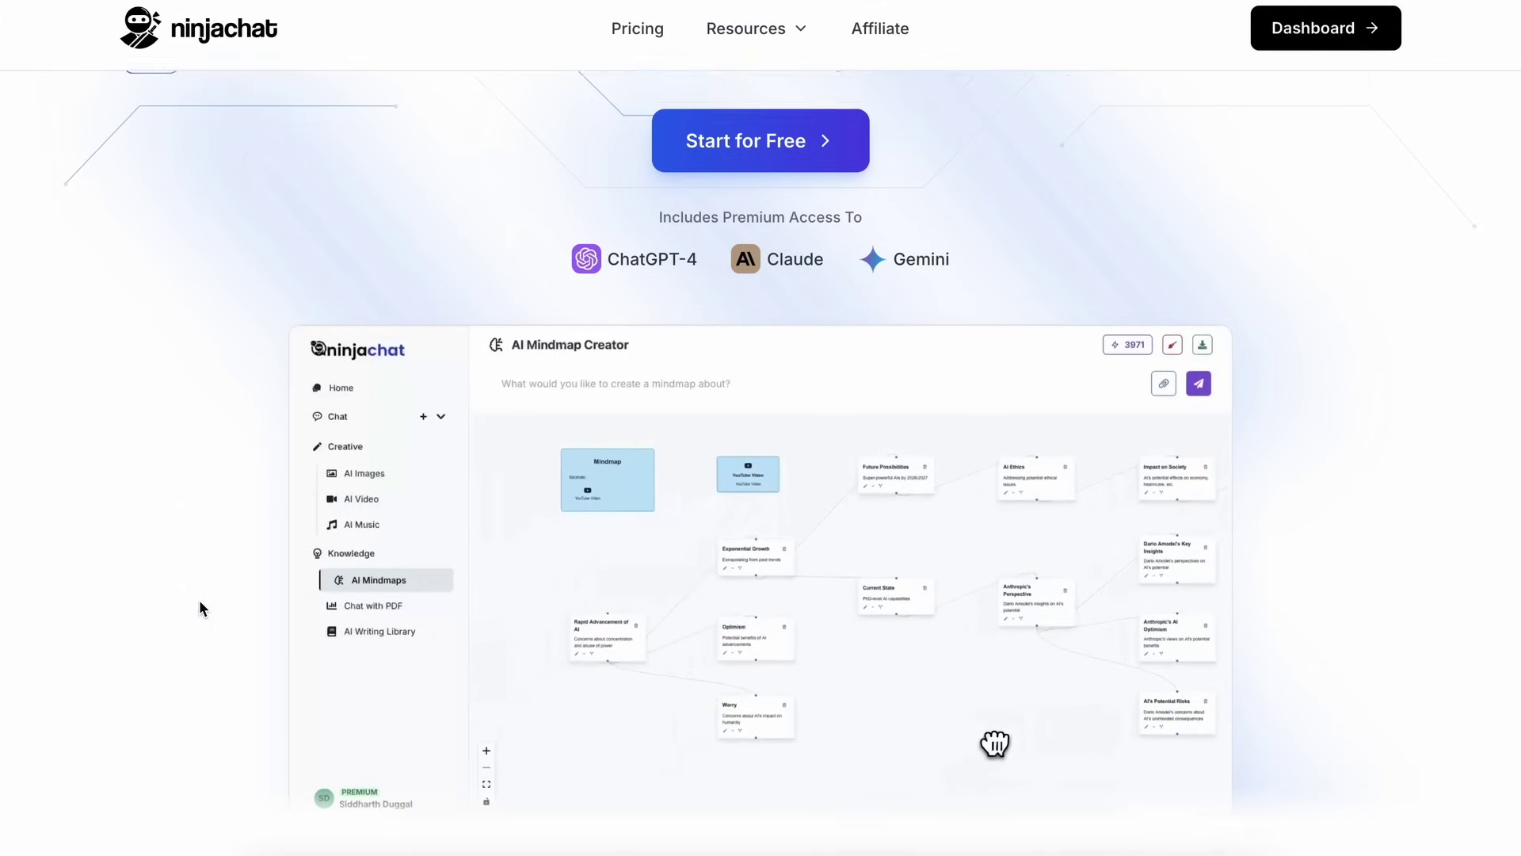
pyautogui.scroll(-2, 198, 601)
pyautogui.scroll(-2, 198, 600)
pyautogui.scroll(-4, 198, 601)
pyautogui.scroll(-1, 200, 609)
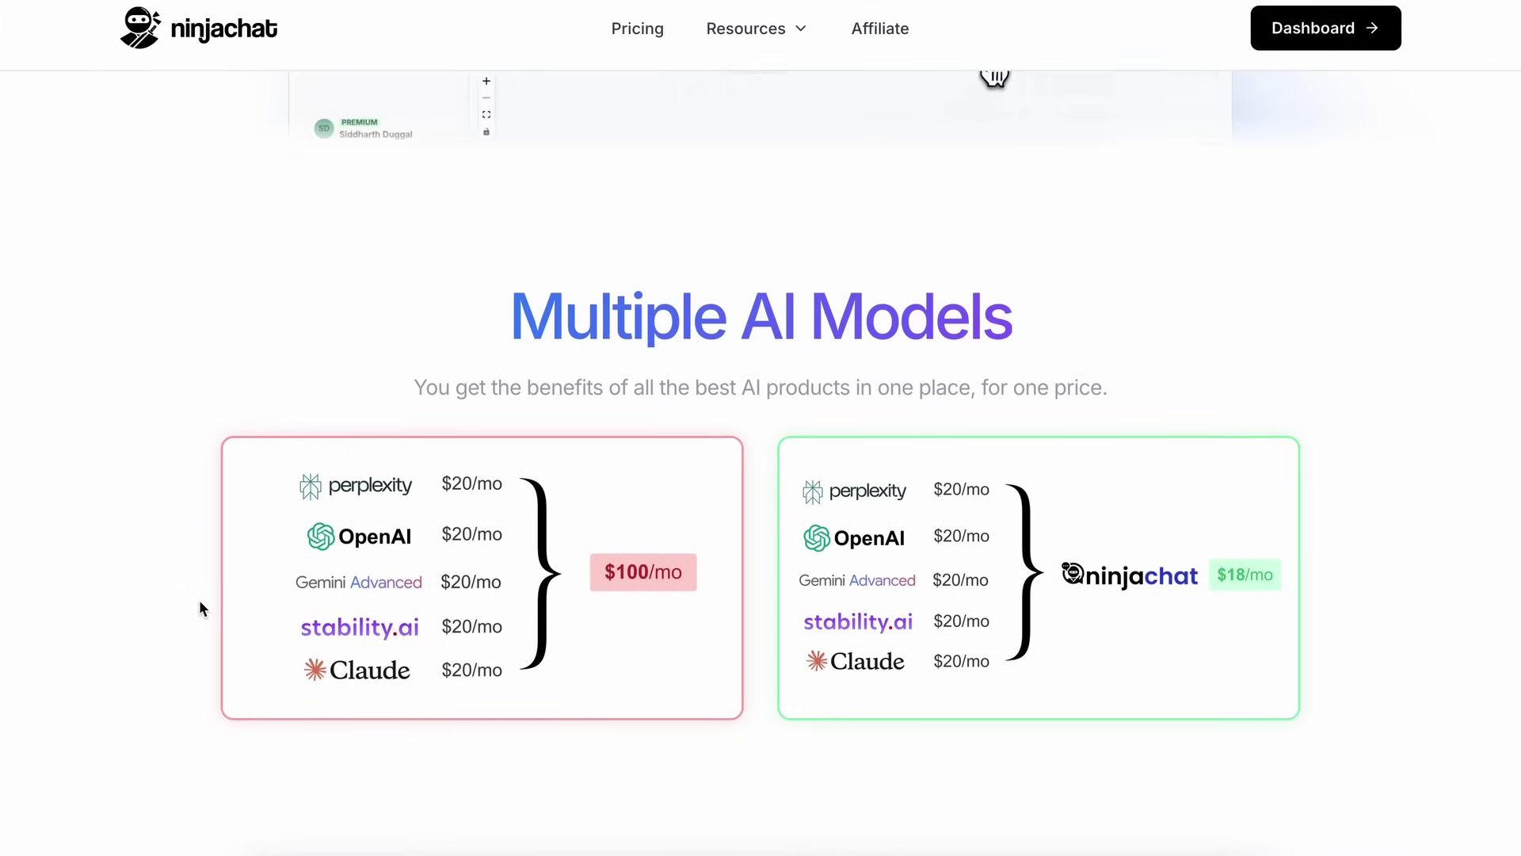
pyautogui.scroll(-4, 200, 609)
pyautogui.scroll(-3, 200, 608)
pyautogui.scroll(-3, 200, 608)
pyautogui.scroll(-4, 199, 608)
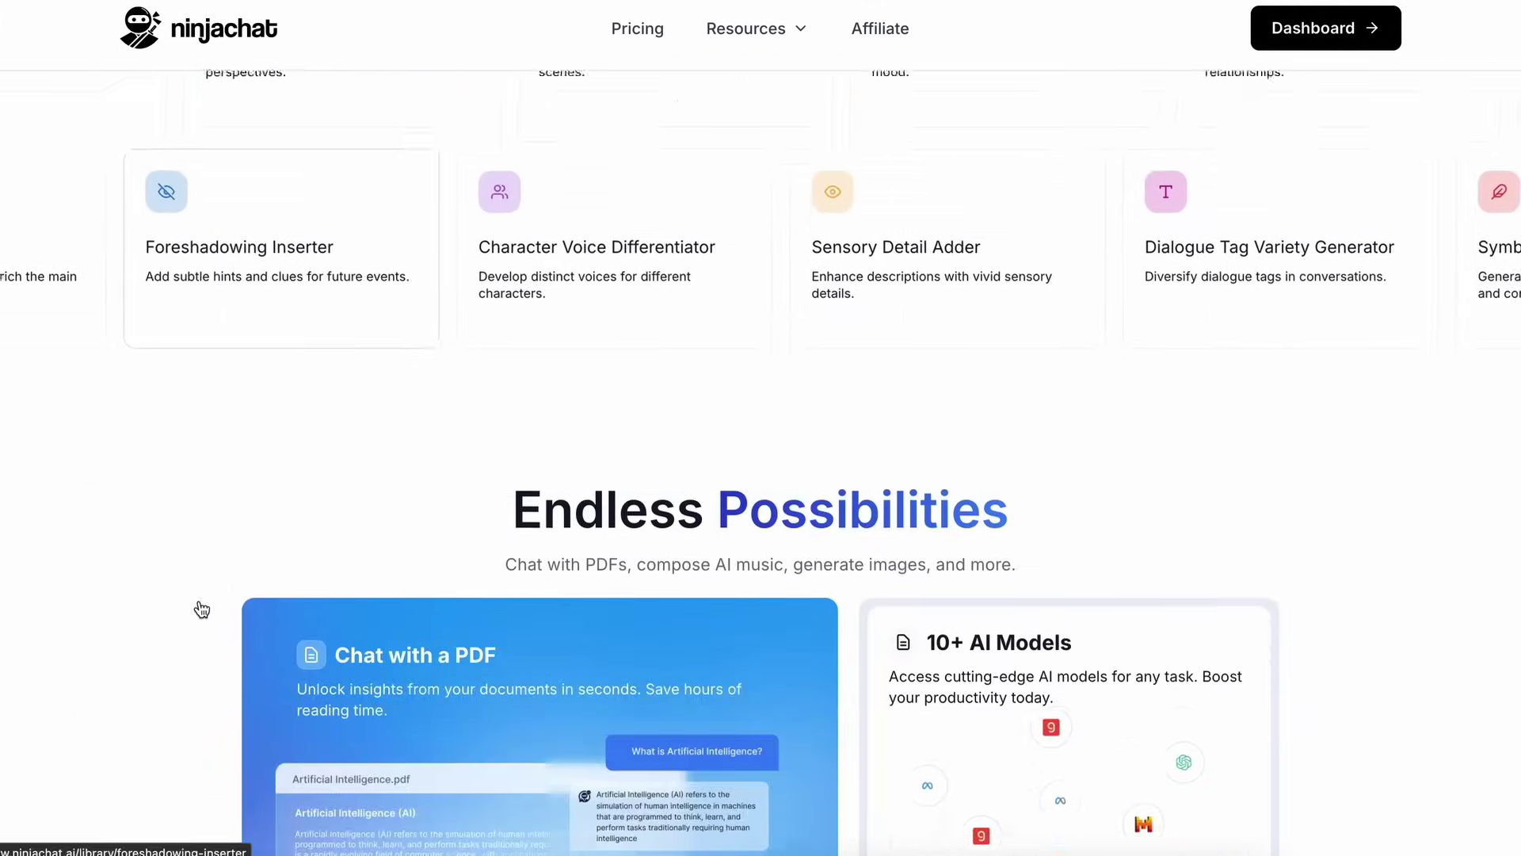
pyautogui.scroll(-3, 200, 609)
pyautogui.scroll(-4, 200, 609)
pyautogui.scroll(-3, 202, 608)
pyautogui.scroll(-3, 202, 608)
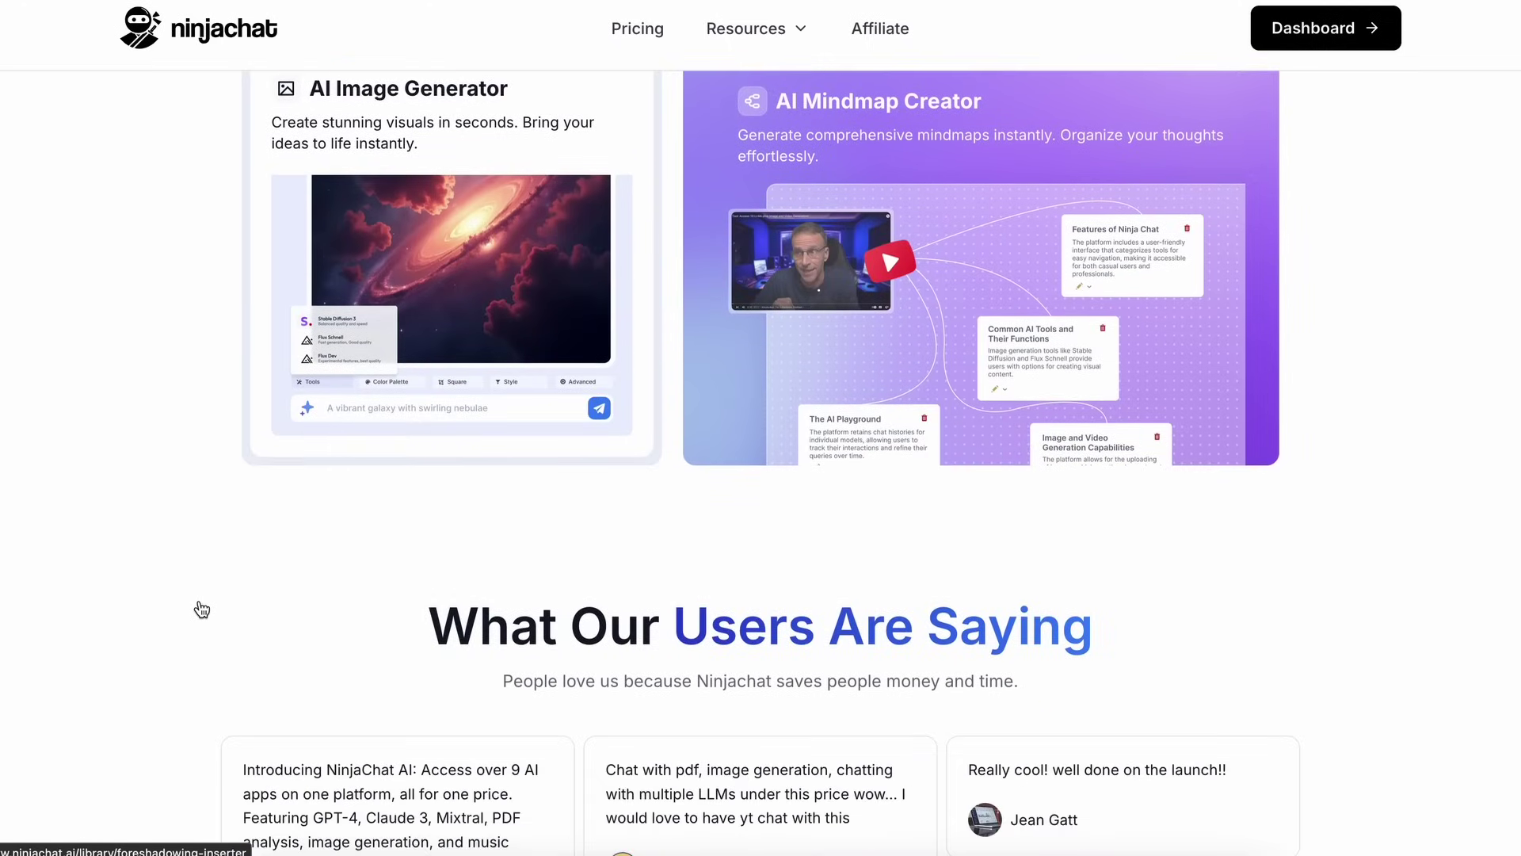
pyautogui.scroll(-3, 202, 609)
pyautogui.scroll(-2, 202, 608)
pyautogui.scroll(-3, 202, 609)
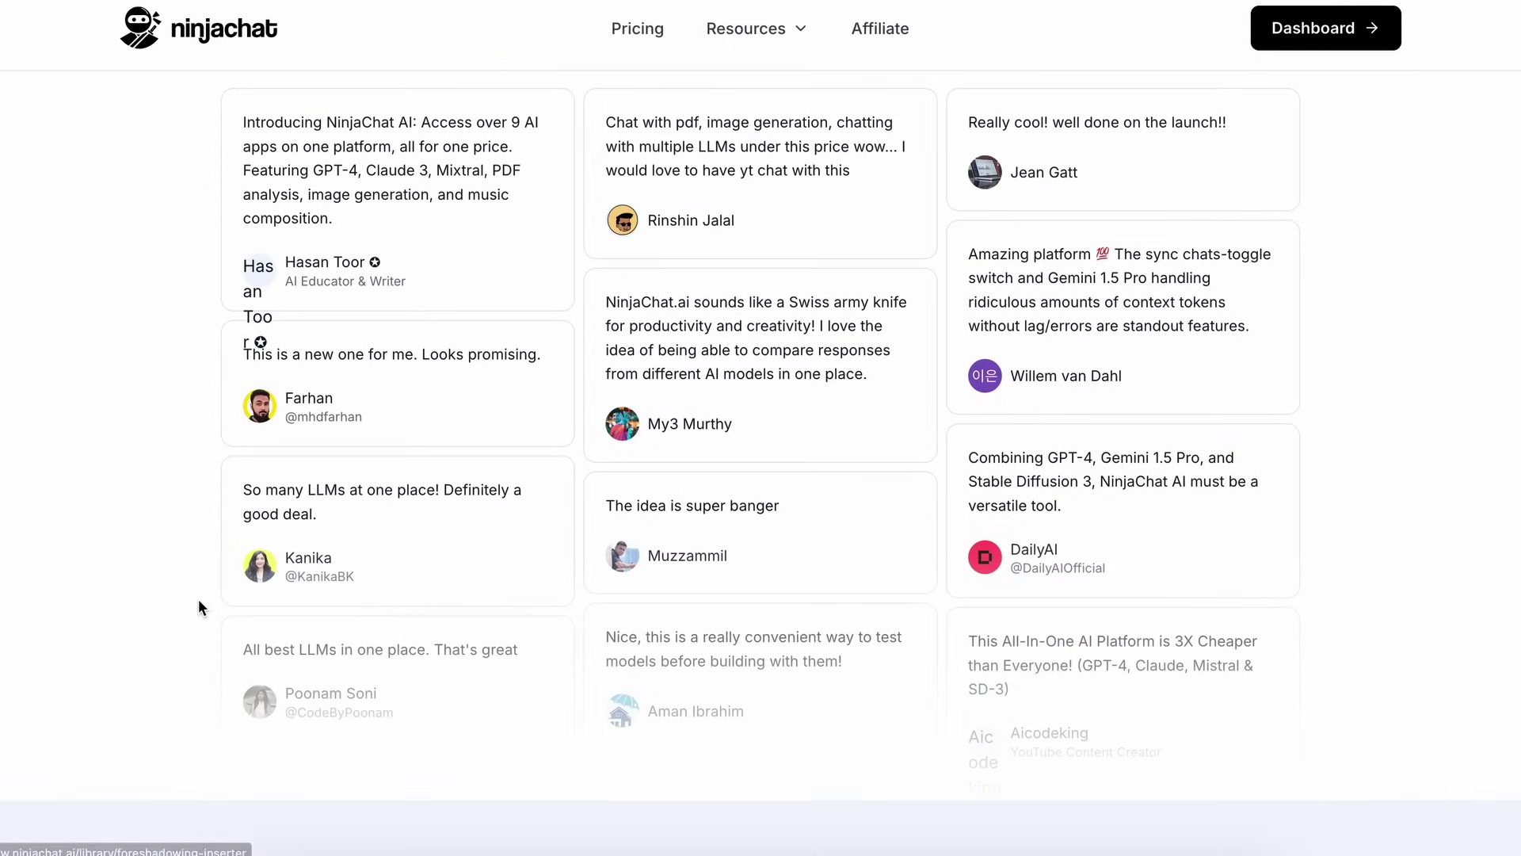
pyautogui.scroll(-3, 202, 609)
pyautogui.scroll(-3, 202, 609)
pyautogui.scroll(-1, 202, 608)
pyautogui.scroll(-5, 201, 608)
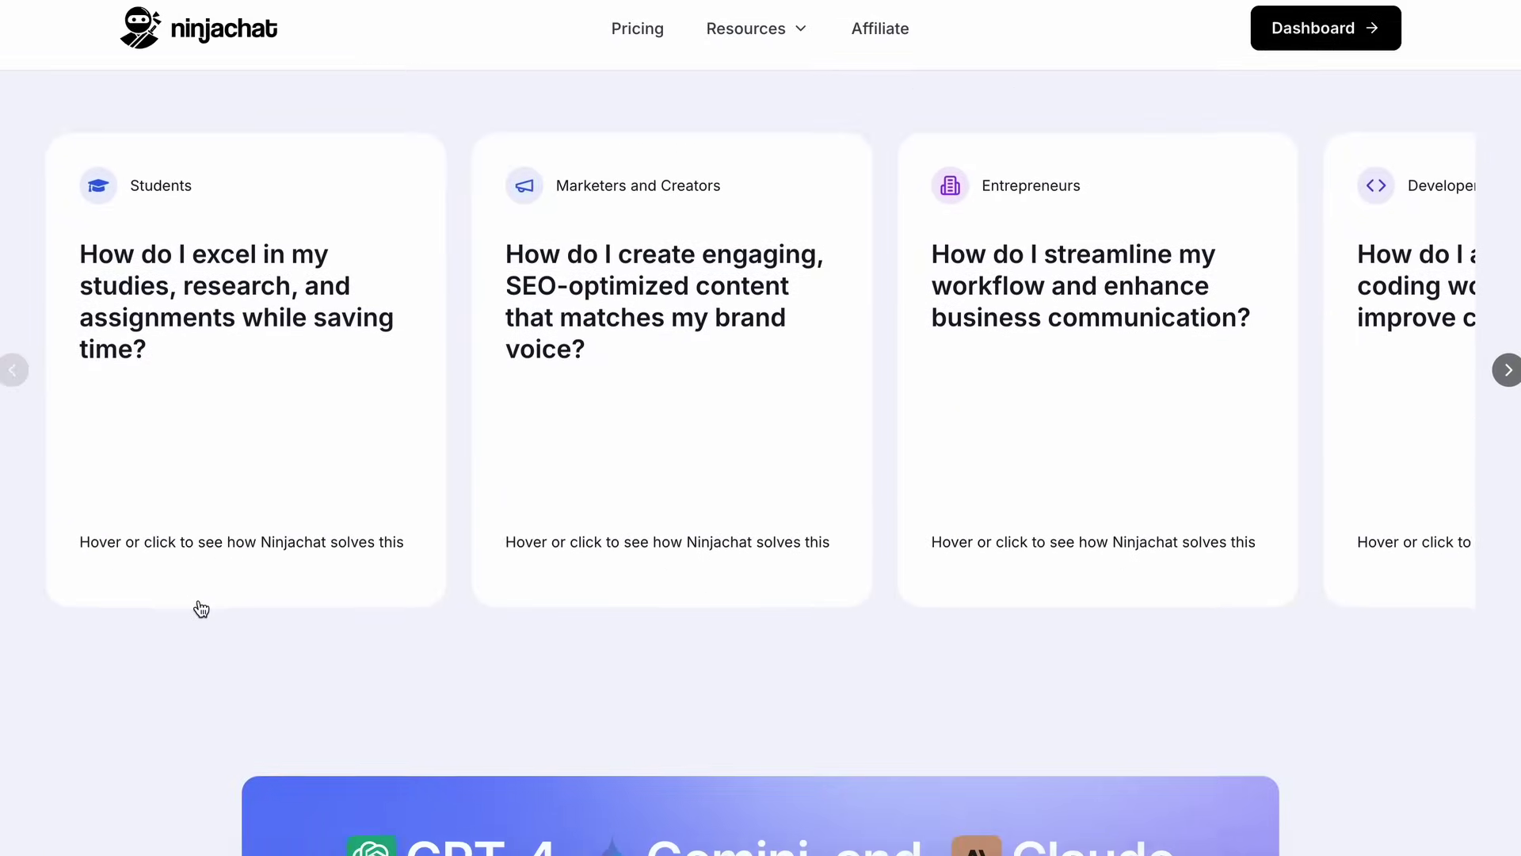
pyautogui.scroll(-2, 201, 609)
pyautogui.scroll(-2, 201, 609)
pyautogui.scroll(-1, 200, 608)
pyautogui.scroll(-3, 200, 607)
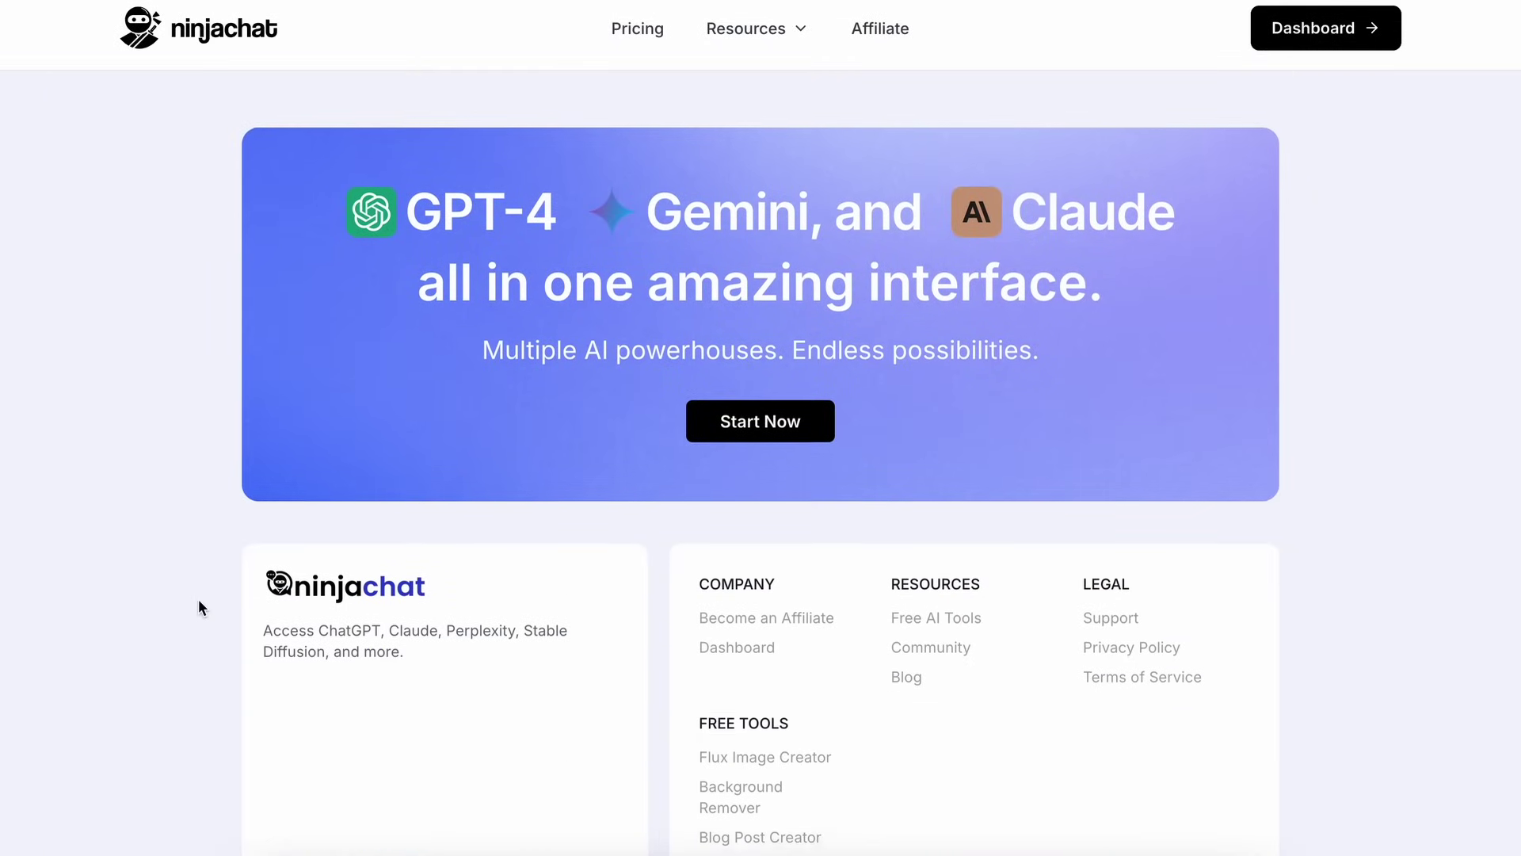
pyautogui.scroll(-1, 200, 607)
pyautogui.scroll(-3, 200, 607)
pyautogui.scroll(-1, 199, 607)
pyautogui.scroll(10, 198, 638)
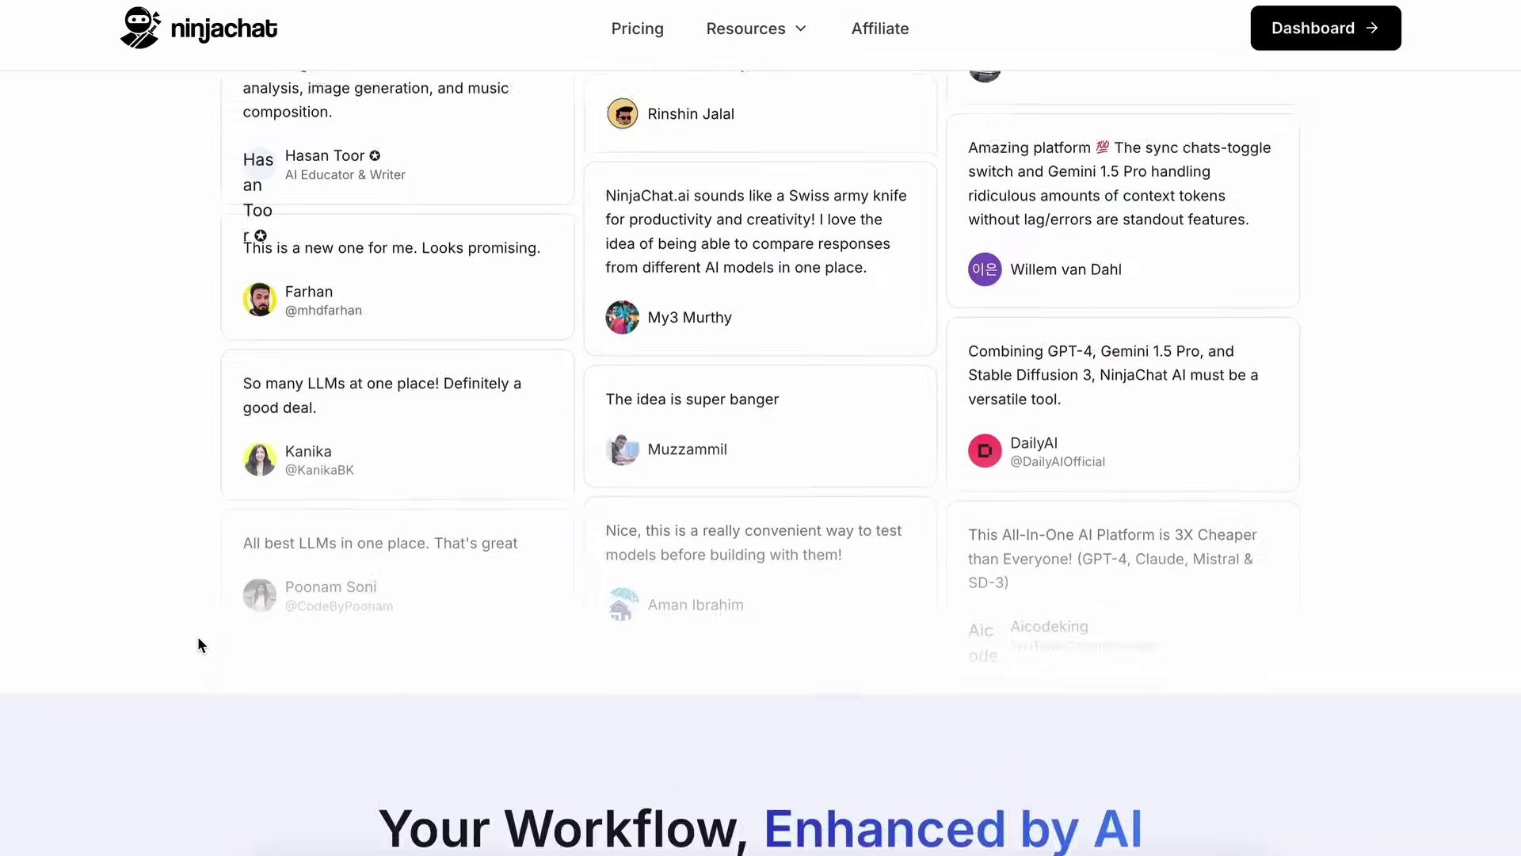
pyautogui.scroll(5, 198, 638)
pyautogui.scroll(5, 198, 638)
# Scroll back to the top hero showing the 40% yearly discount code overlay.
pyautogui.scroll(2, 198, 642)
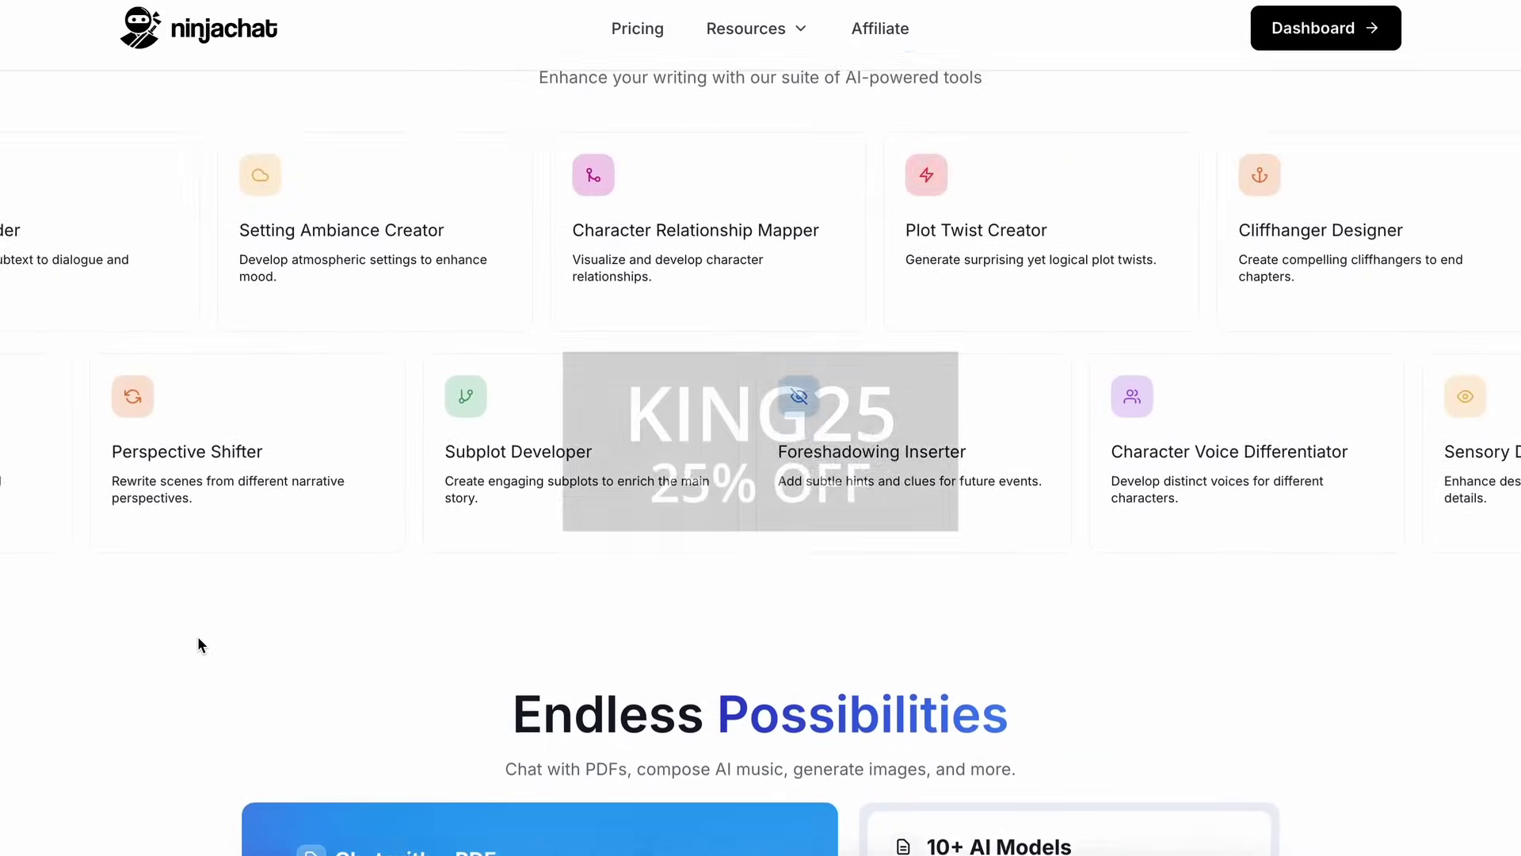
pyautogui.scroll(2, 198, 642)
pyautogui.scroll(1, 198, 642)
pyautogui.scroll(2, 198, 642)
pyautogui.scroll(2, 198, 639)
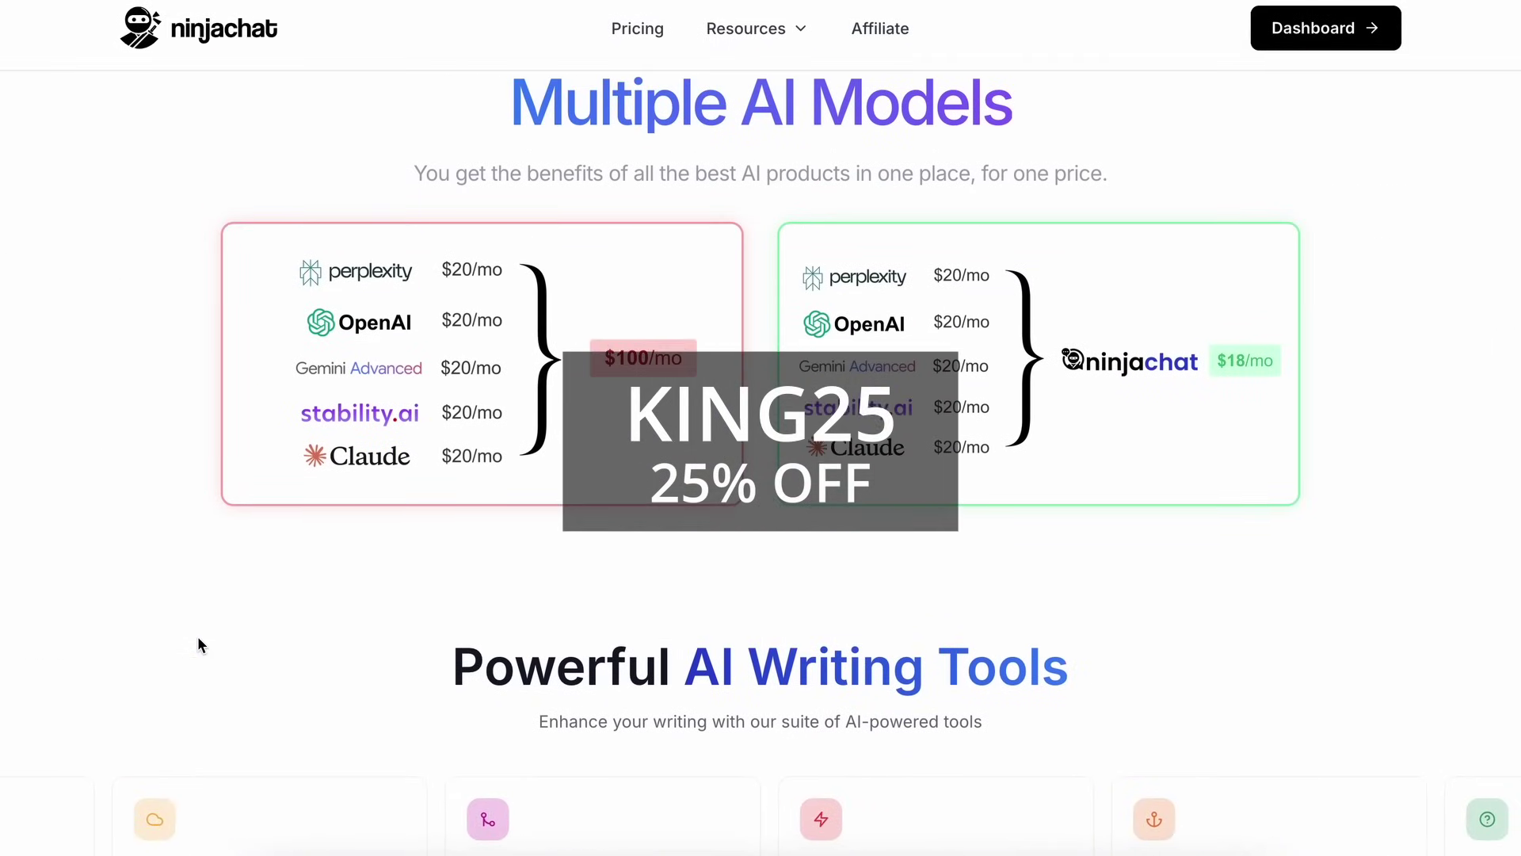
pyautogui.scroll(1, 198, 639)
pyautogui.scroll(2, 199, 638)
pyautogui.scroll(2, 198, 639)
pyautogui.scroll(2, 198, 645)
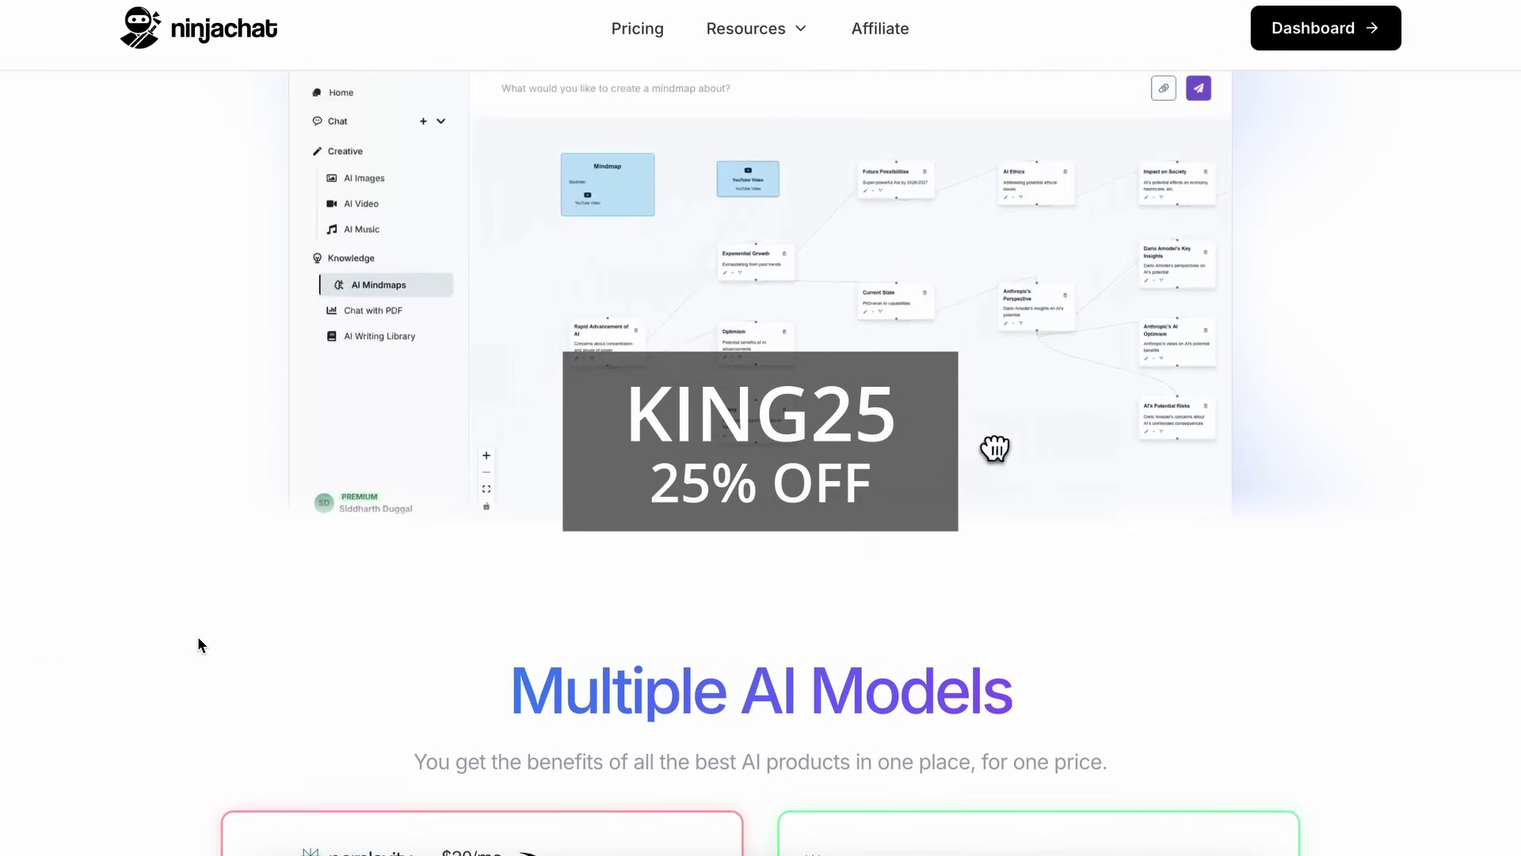
pyautogui.scroll(2, 198, 645)
pyautogui.scroll(1, 198, 645)
pyautogui.scroll(4, 198, 644)
pyautogui.scroll(1, 198, 635)
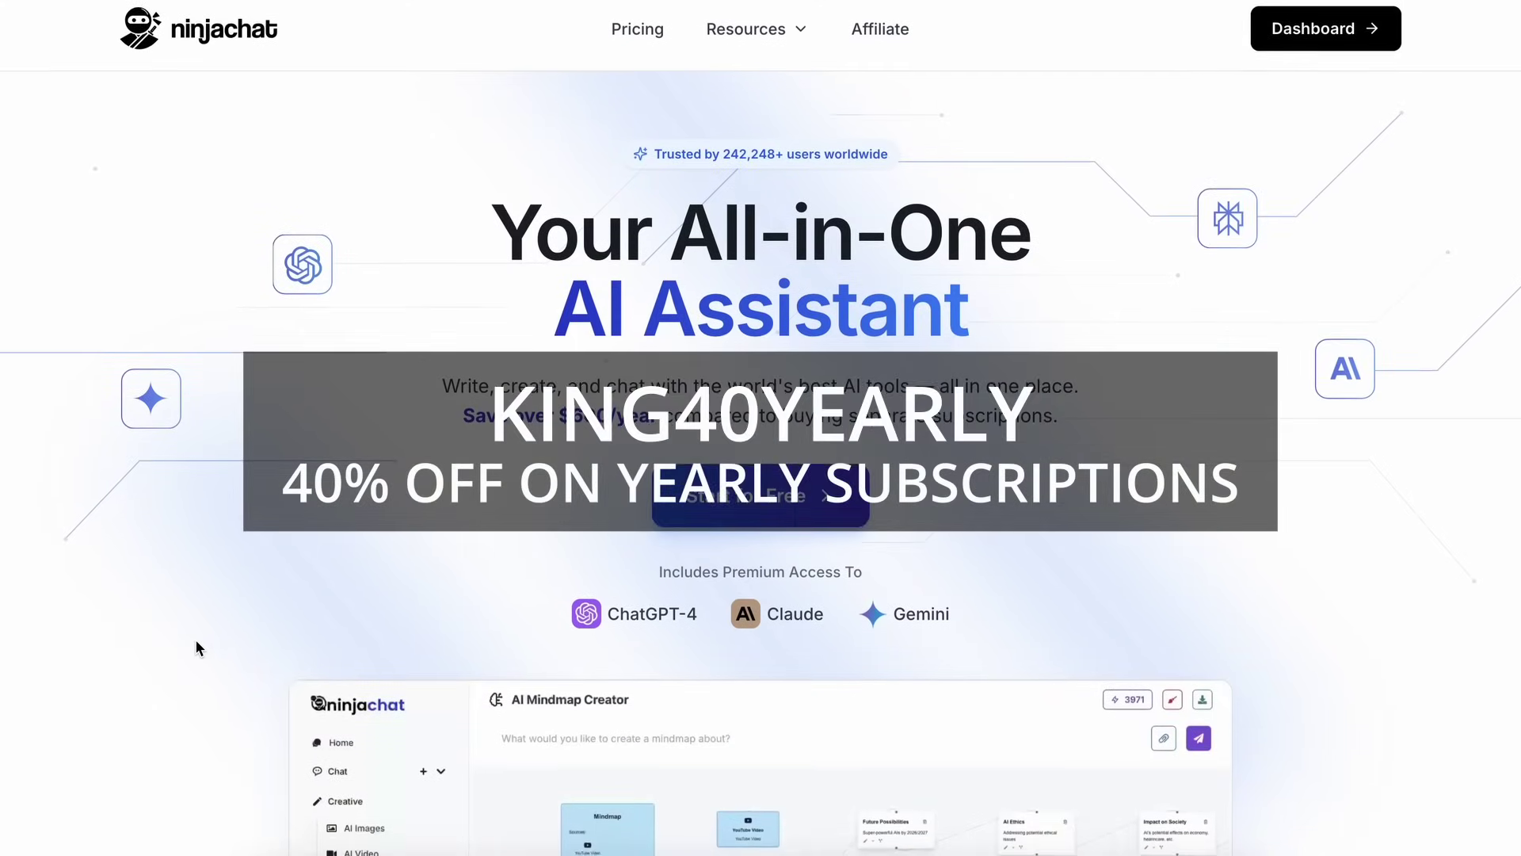